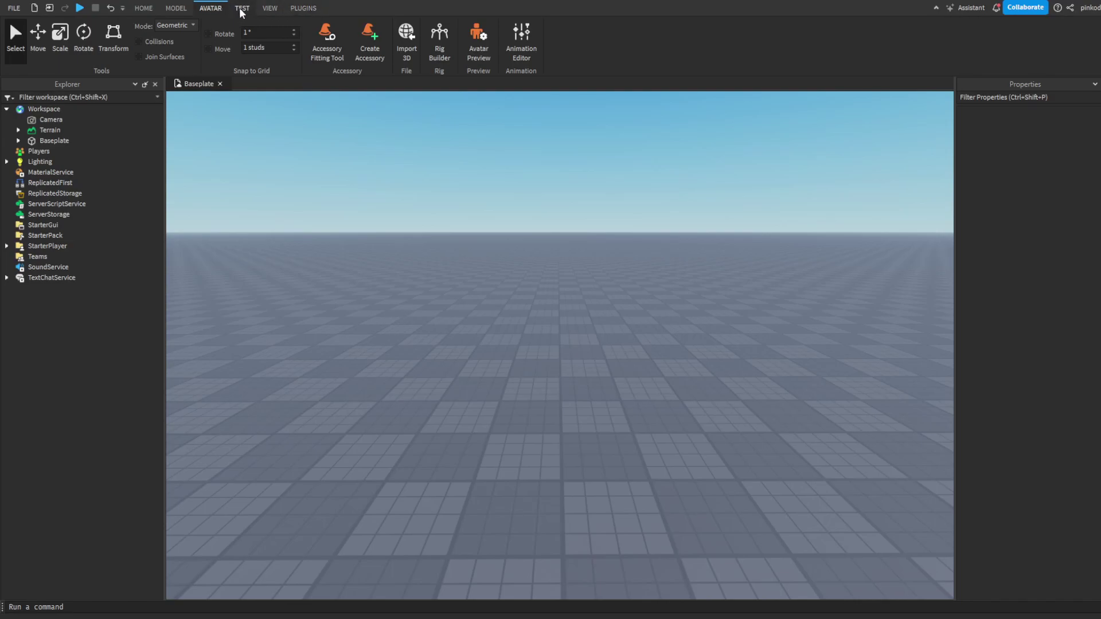
Step: Insert an R6 rig of the avatar with its accessories into the workspace using Rig Builder
{"action": "left_click", "coordinate": [445, 47]}
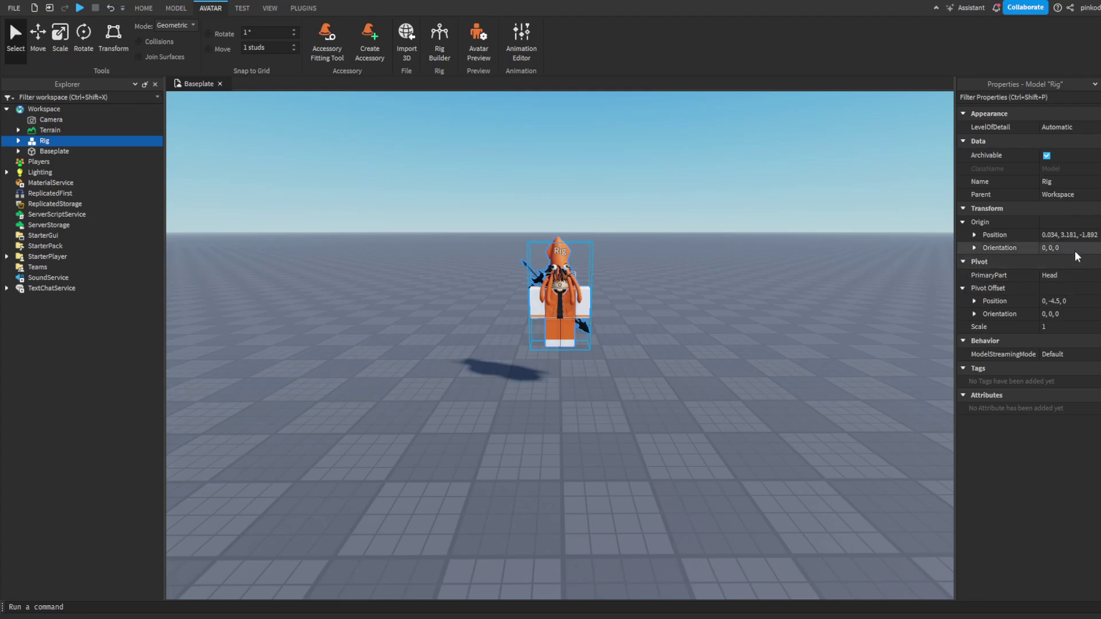
{"action": "left_click", "coordinate": [1077, 236]}
{"action": "key", "text": "BackSpace"}
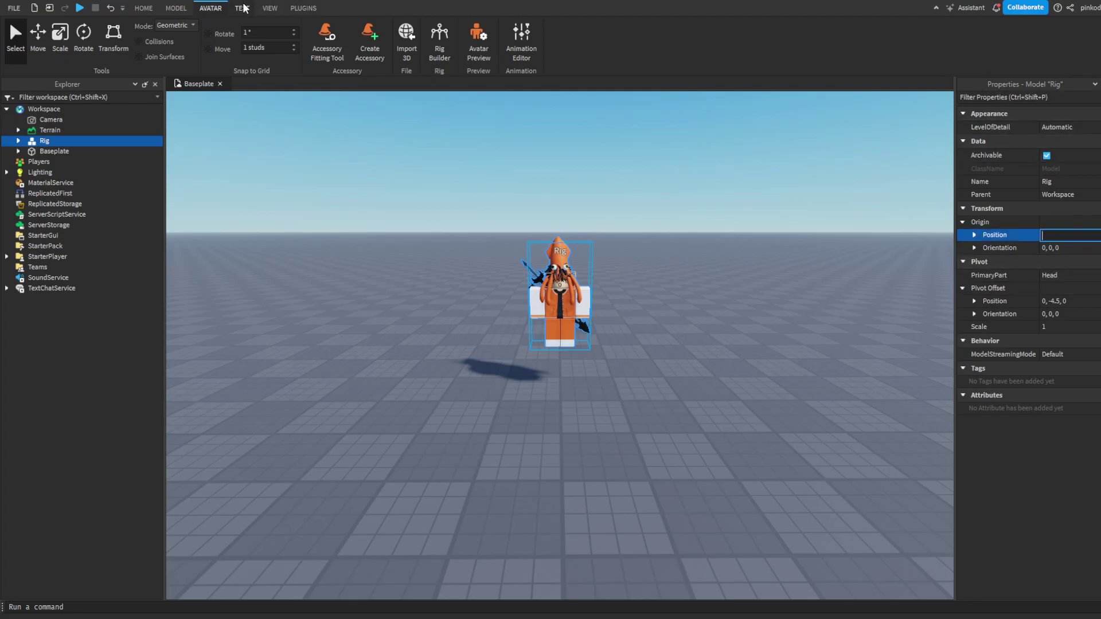
{"action": "left_click", "coordinate": [303, 8]}
{"action": "left_click", "coordinate": [271, 8]}
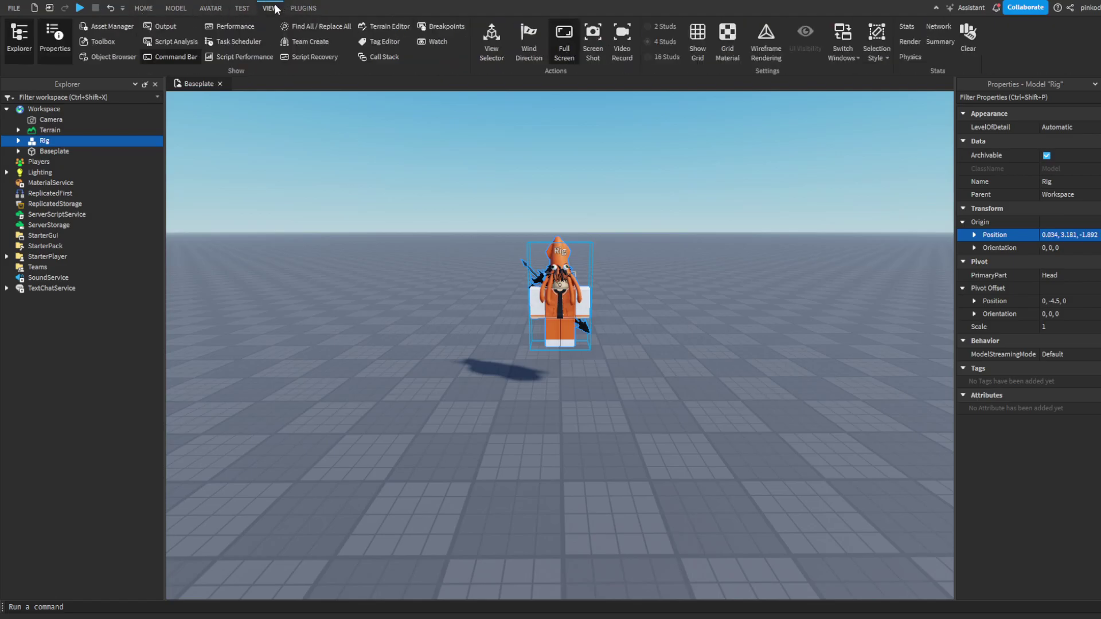
{"action": "left_click", "coordinate": [236, 8]}
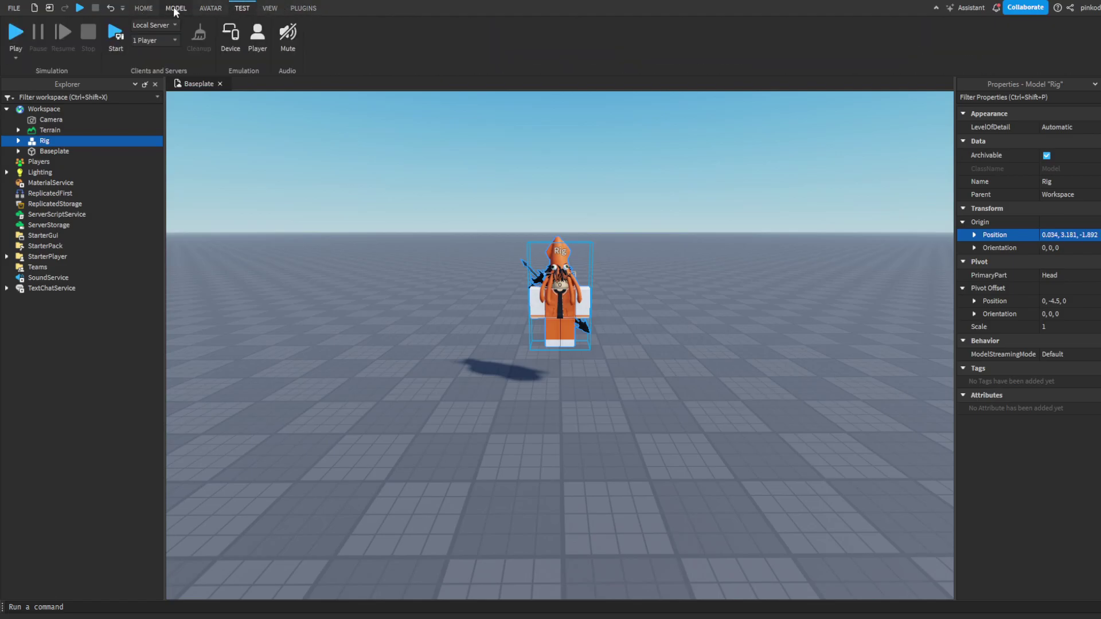
{"action": "left_click", "coordinate": [176, 8]}
{"action": "left_click", "coordinate": [211, 8]}
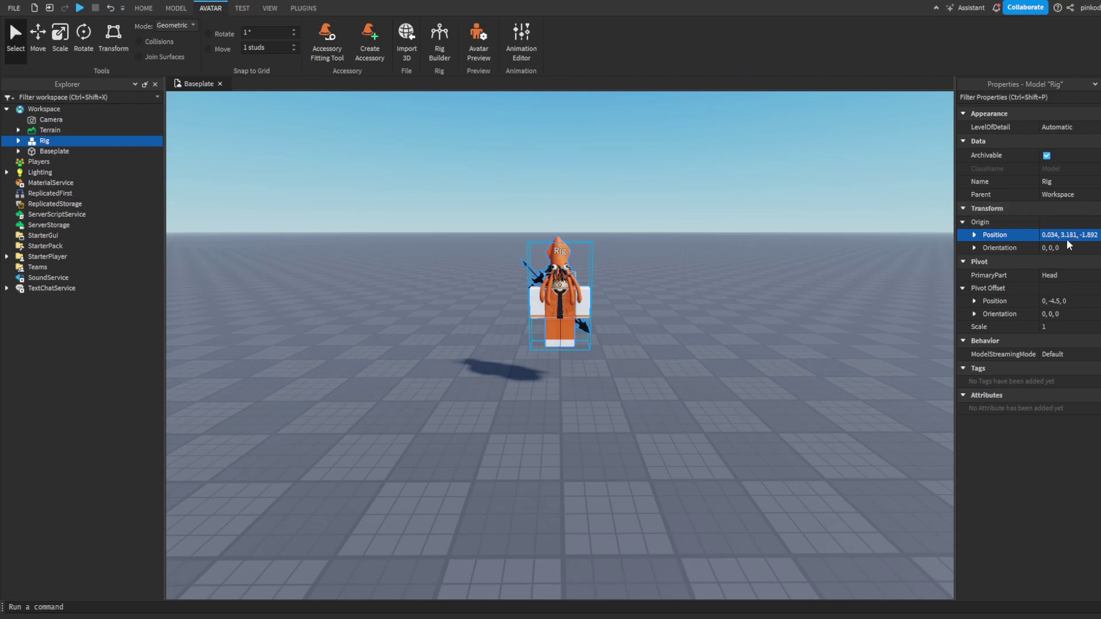
Step: Set the rig's origin position to 0, 3, 0 and deselect it
{"action": "left_click", "coordinate": [1086, 232]}
{"action": "key", "text": "BackSpace"}
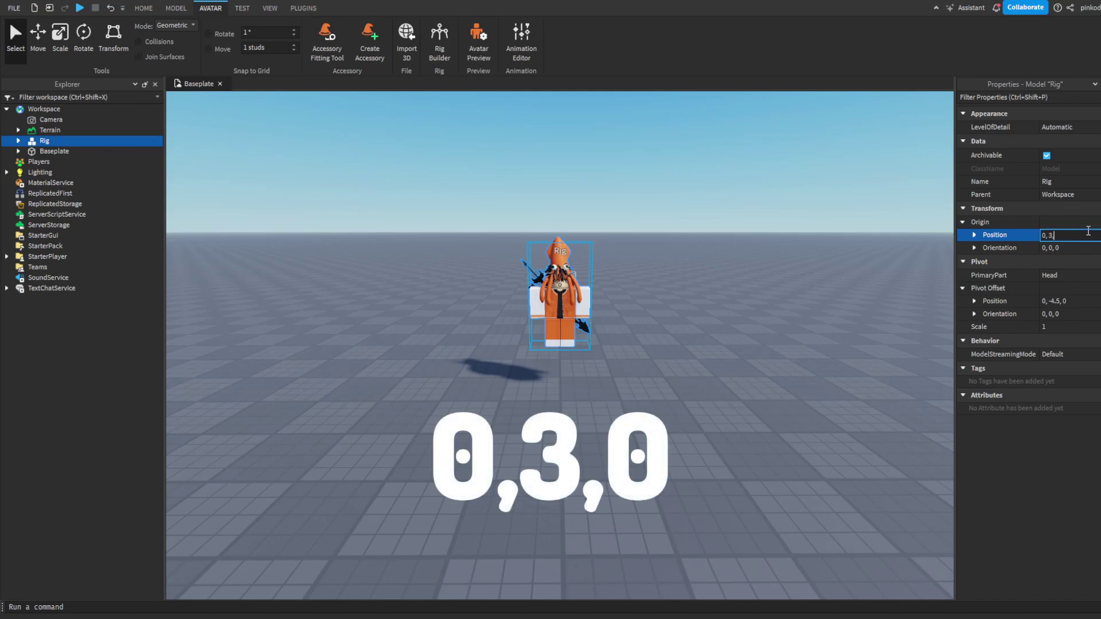
{"action": "type", "text": "0, 3, 0"}
{"action": "key", "text": "Return"}
{"action": "left_click", "coordinate": [597, 441]}
{"action": "scroll", "coordinate": [598, 441], "scroll_direction": "up", "scroll_amount": 5}
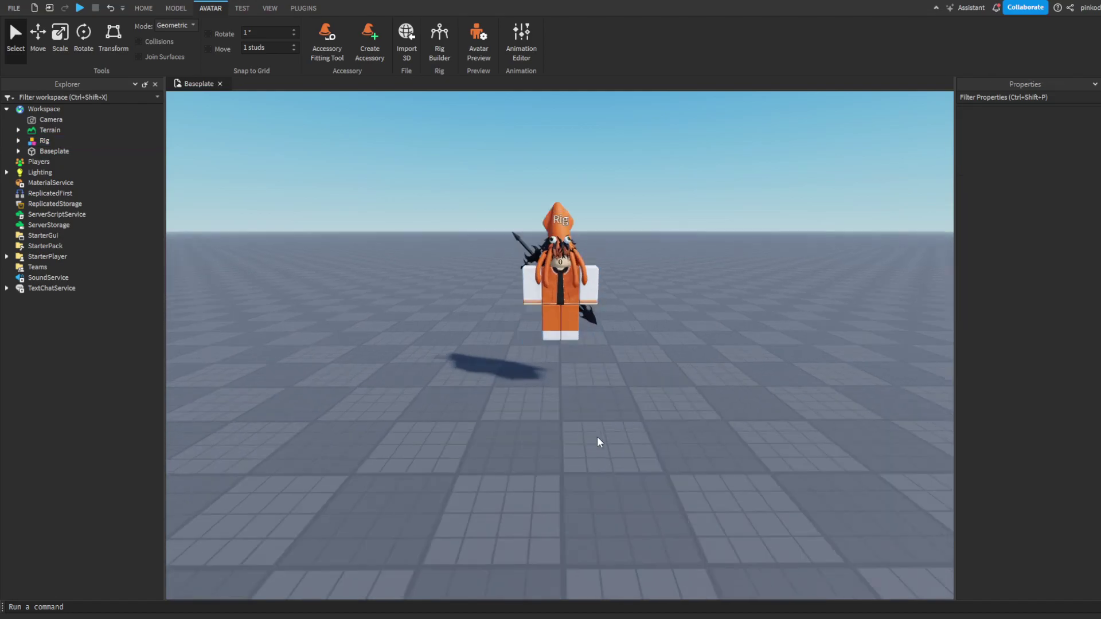
{"action": "scroll", "coordinate": [597, 442], "scroll_direction": "up", "scroll_amount": 2}
{"action": "scroll", "coordinate": [597, 442], "scroll_direction": "down", "scroll_amount": 10}
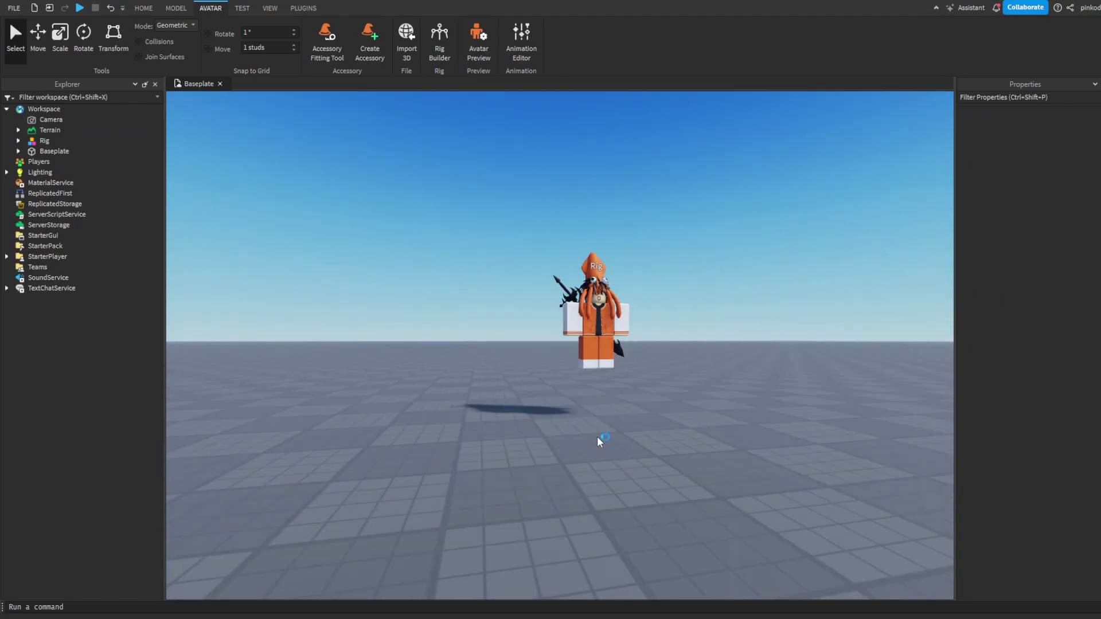
{"action": "right_click_drag", "start_coordinate": [598, 443], "coordinate": [597, 436]}
{"action": "scroll", "coordinate": [597, 442], "scroll_direction": "up", "scroll_amount": 5}
{"action": "left_click", "coordinate": [596, 435]}
{"action": "scroll", "coordinate": [577, 430], "scroll_direction": "down", "scroll_amount": 5}
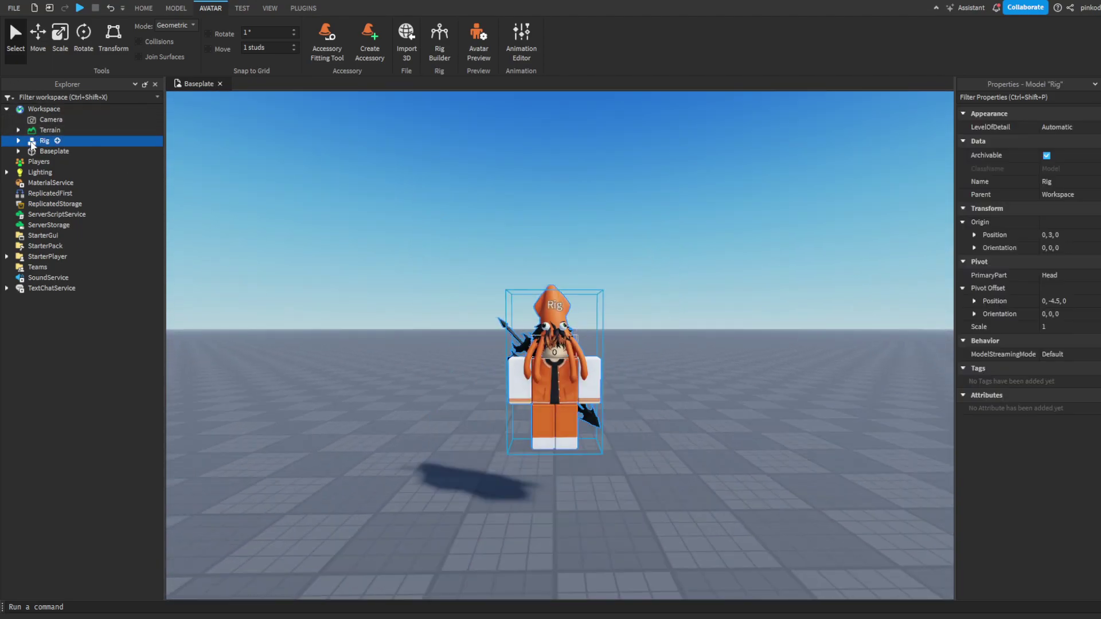
{"action": "right_click", "coordinate": [33, 145]}
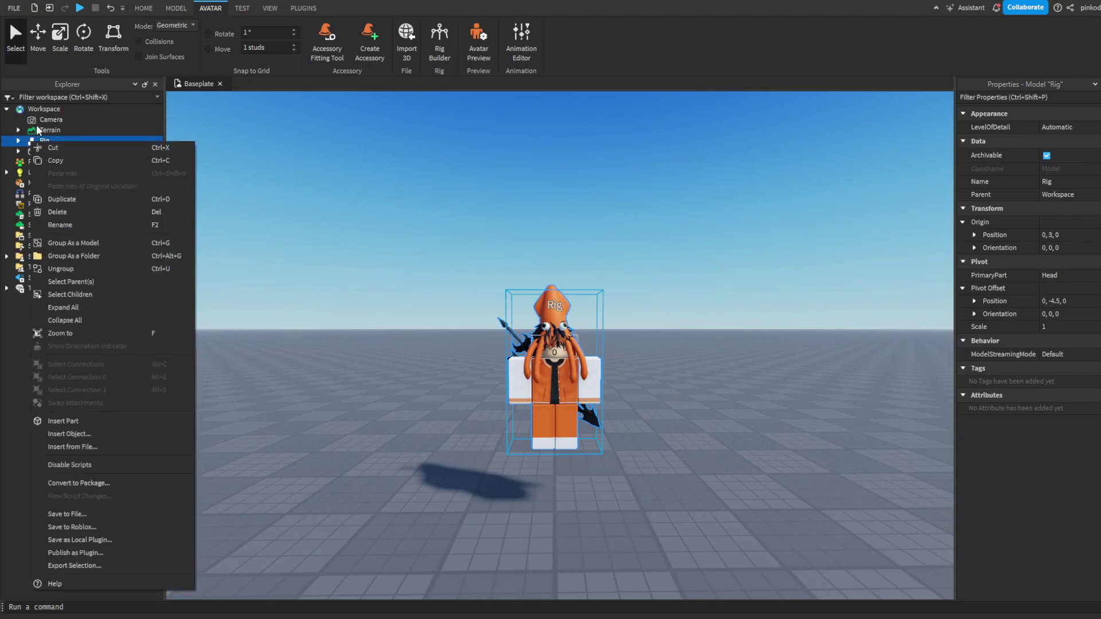
{"action": "left_click", "coordinate": [269, 9]}
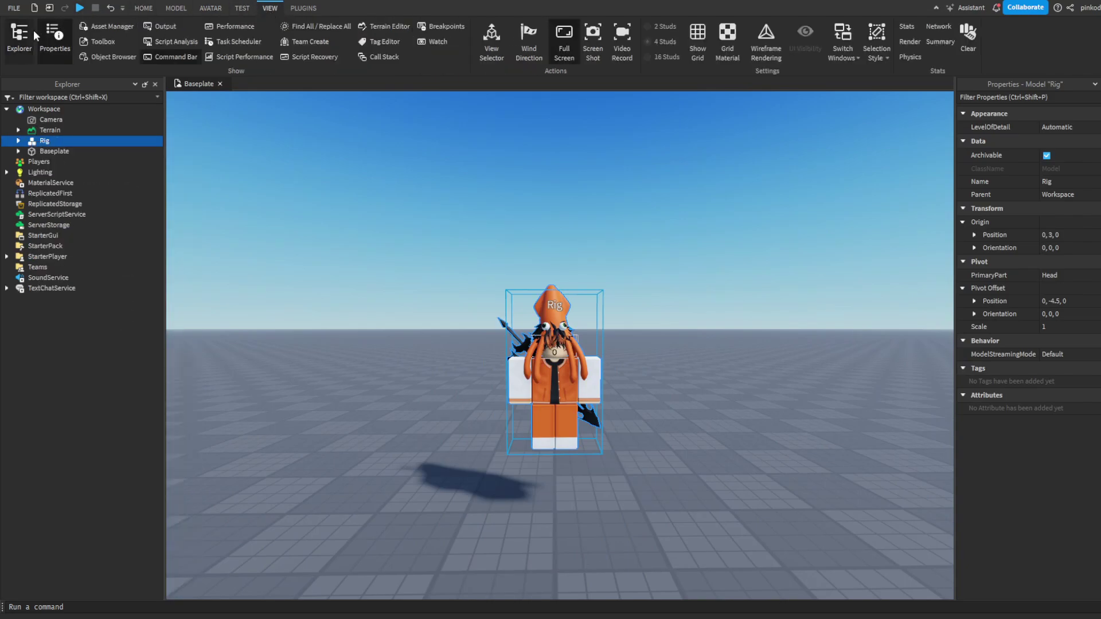
{"action": "left_click", "coordinate": [143, 8]}
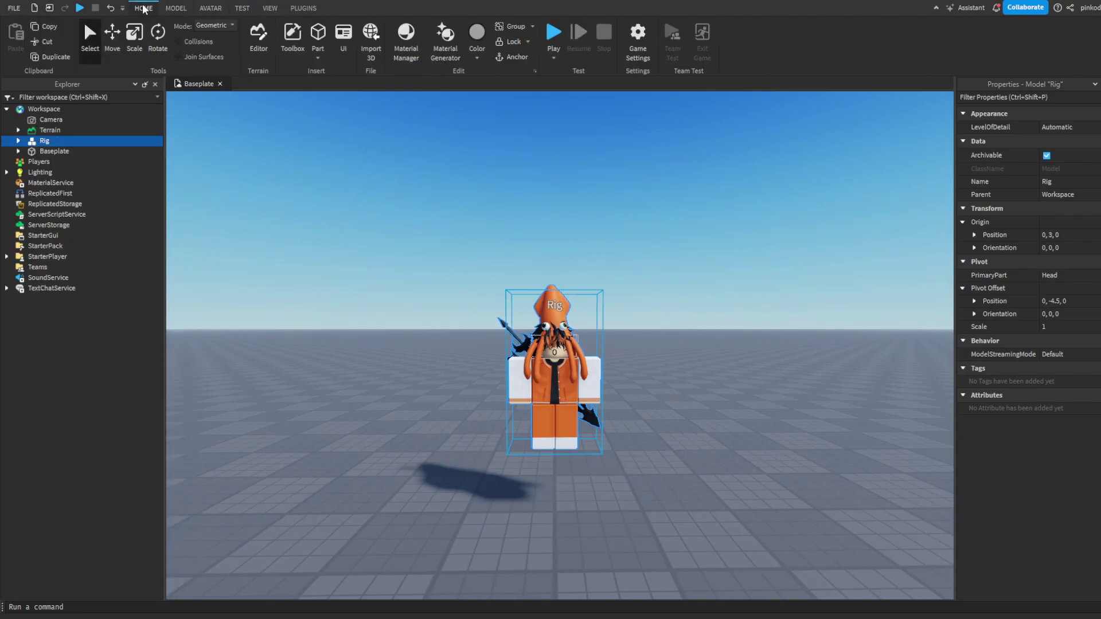
Step: Export the whole rig as an OBJ file named Avatar in the gfx maker folder
{"action": "left_click", "coordinate": [46, 130]}
{"action": "right_click", "coordinate": [42, 140]}
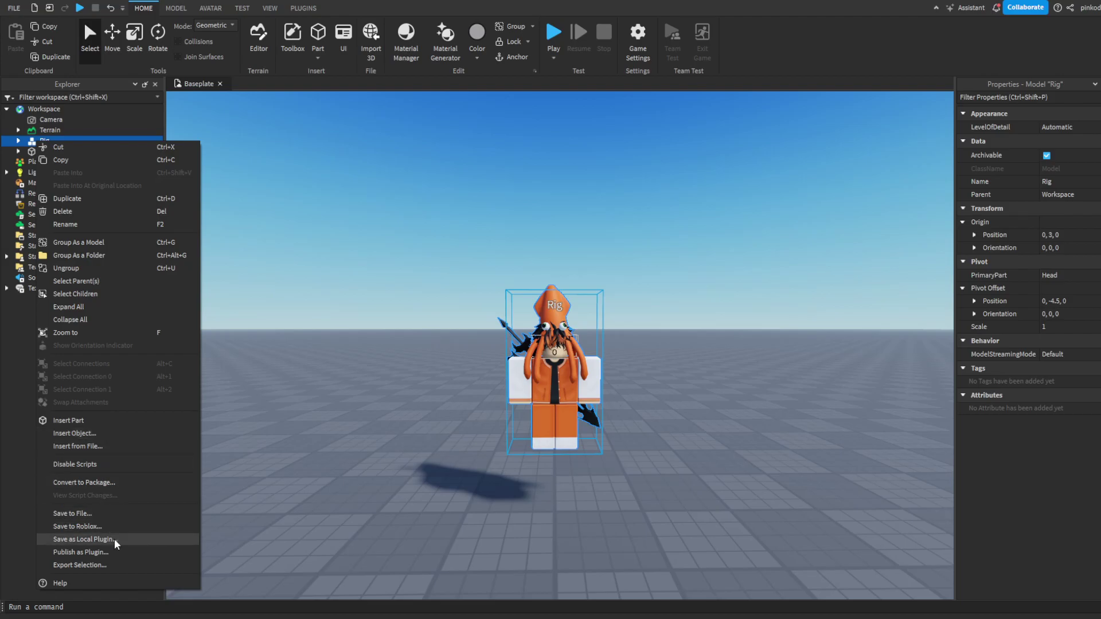
{"action": "left_click", "coordinate": [97, 565]}
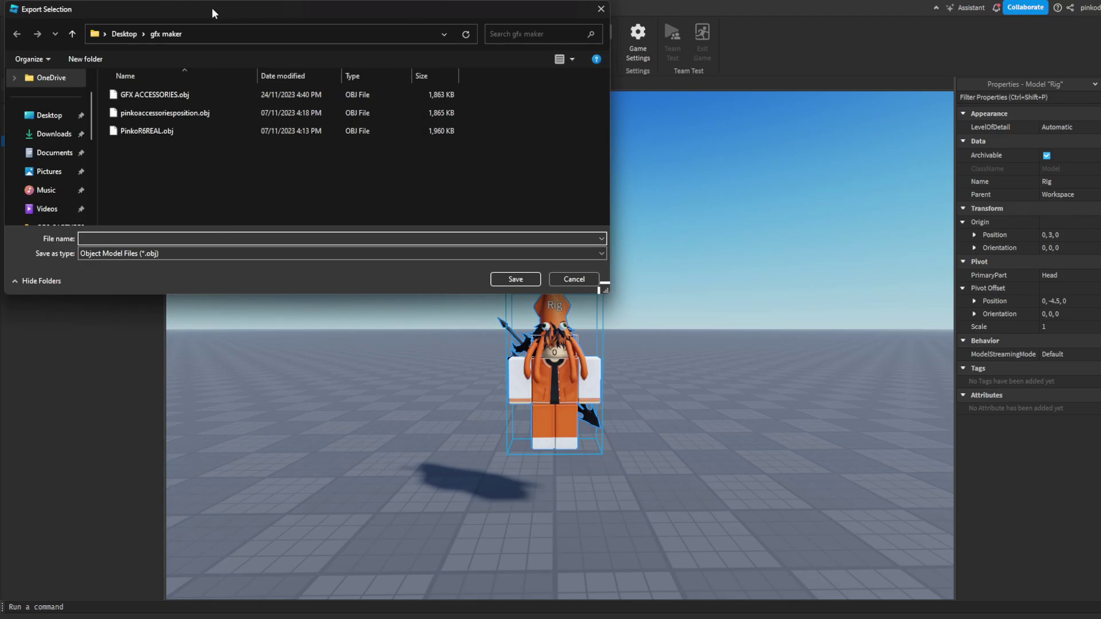
{"action": "left_click_drag", "start_coordinate": [210, 14], "coordinate": [363, 117]}
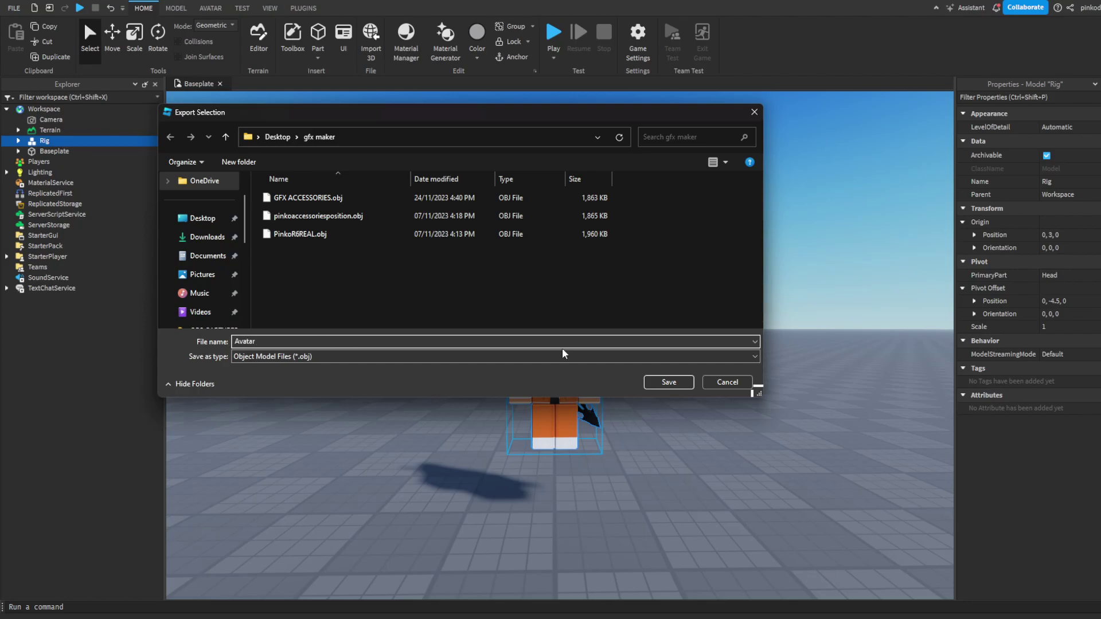
{"action": "left_click", "coordinate": [667, 383]}
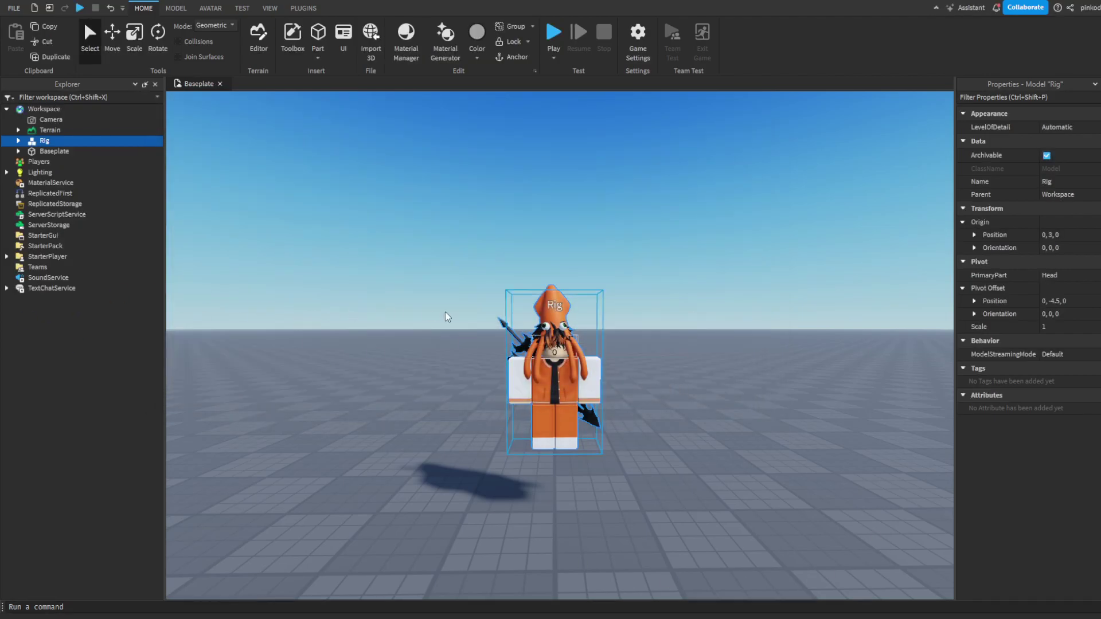
Step: Export only the rig's six accessories, the four hairs, ShadowSword and Squid, together as an OBJ file named accessories
{"action": "key", "text": "f"}
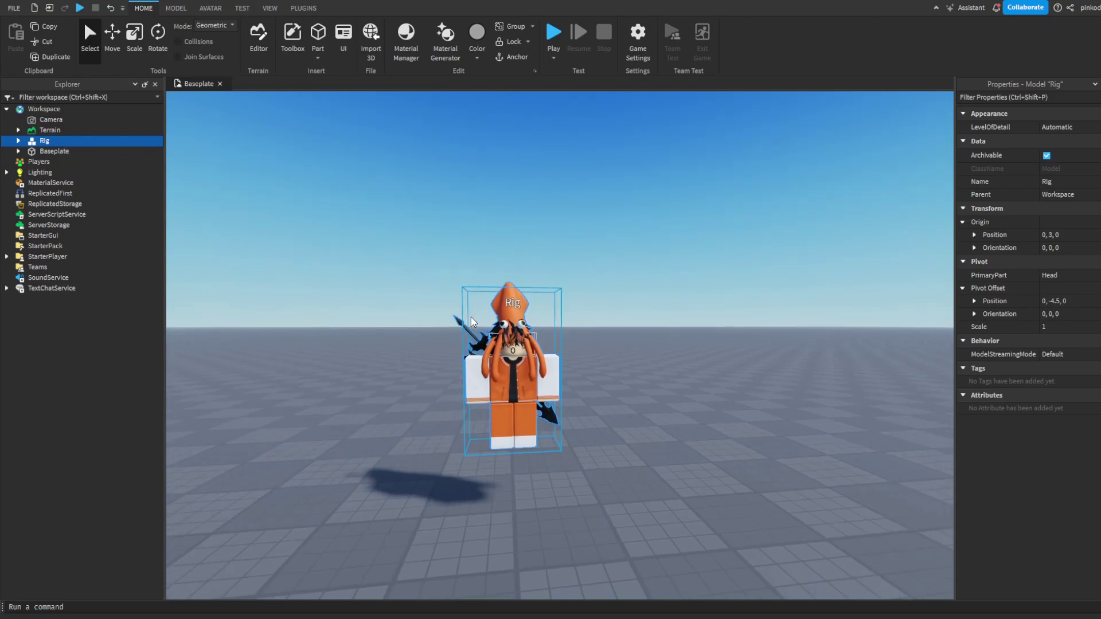
{"action": "left_click", "coordinate": [18, 141]}
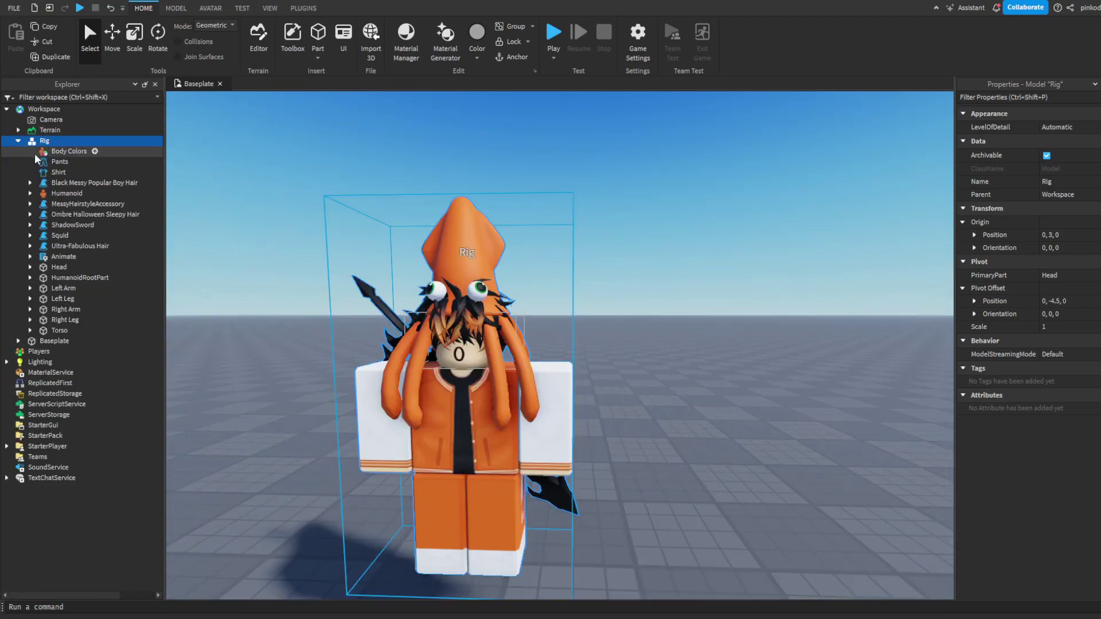
{"action": "left_click", "coordinate": [70, 247]}
{"action": "left_click", "coordinate": [60, 235], "text": "ctrl"}
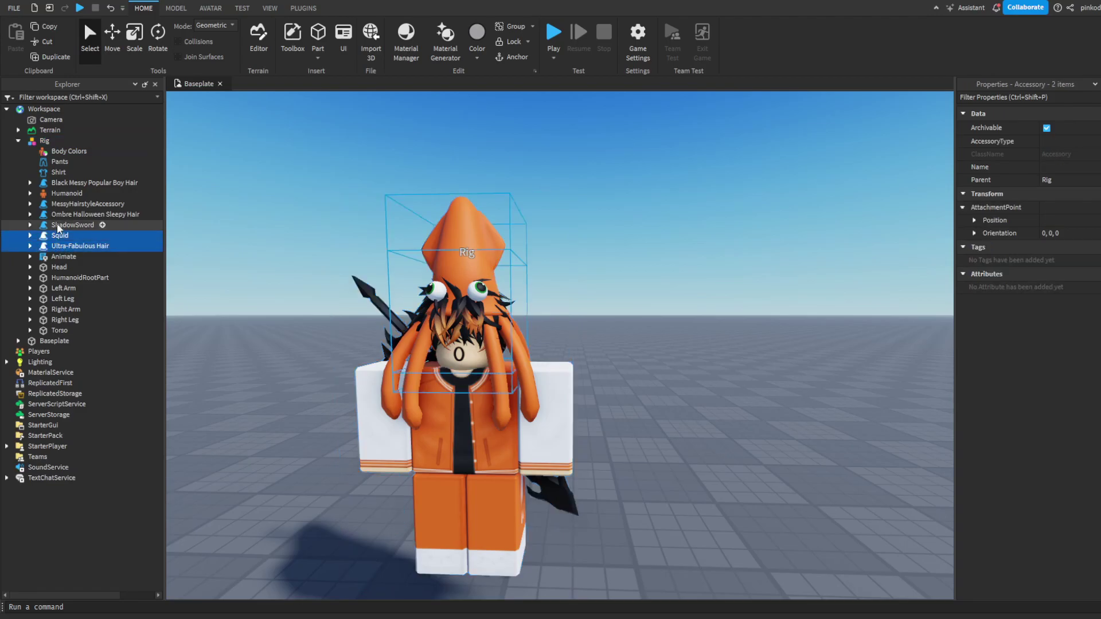
{"action": "left_click", "coordinate": [58, 225], "text": "ctrl"}
{"action": "right_click", "coordinate": [57, 214]}
{"action": "key", "text": "Escape"}
{"action": "left_click", "coordinate": [58, 214], "text": "ctrl"}
{"action": "left_click", "coordinate": [57, 204], "text": "ctrl"}
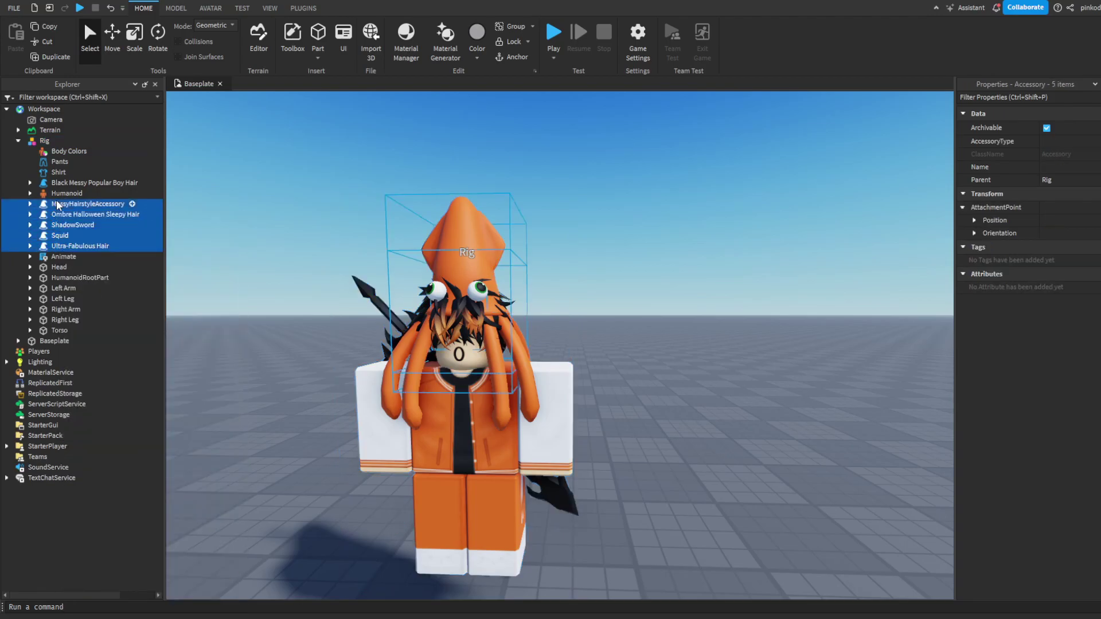
{"action": "left_click", "coordinate": [63, 183], "text": "ctrl"}
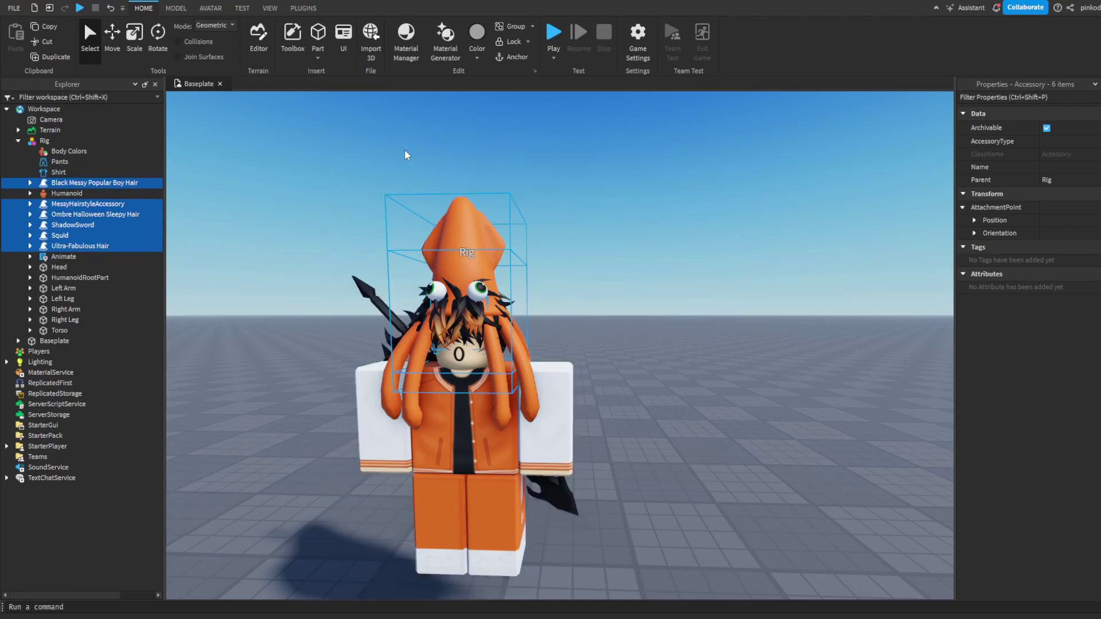
{"action": "right_click", "coordinate": [54, 216]}
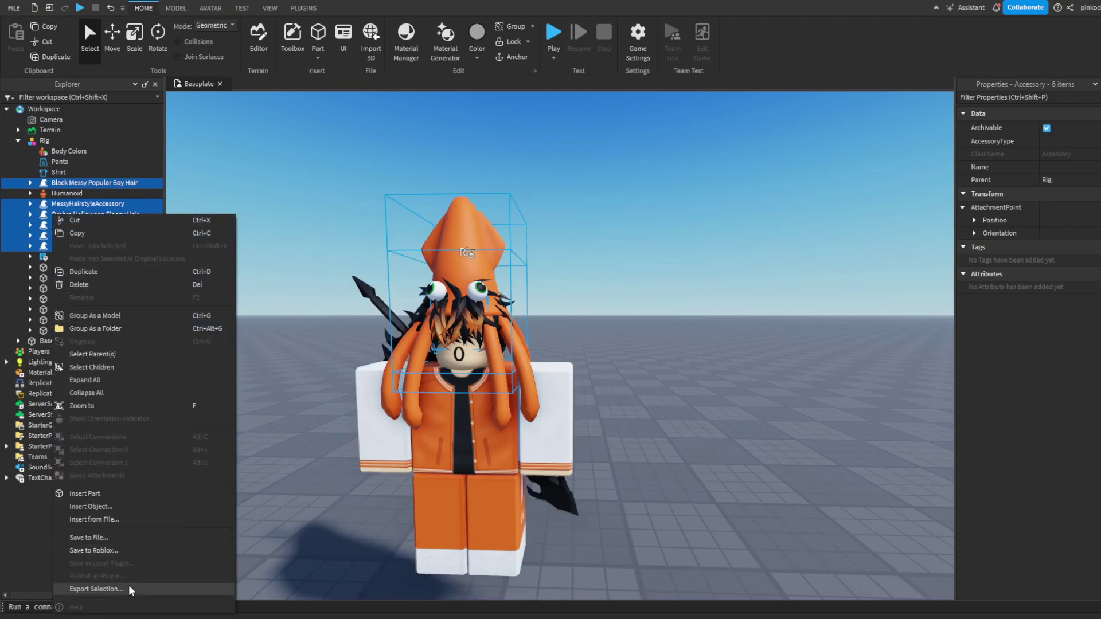
{"action": "left_click", "coordinate": [96, 590]}
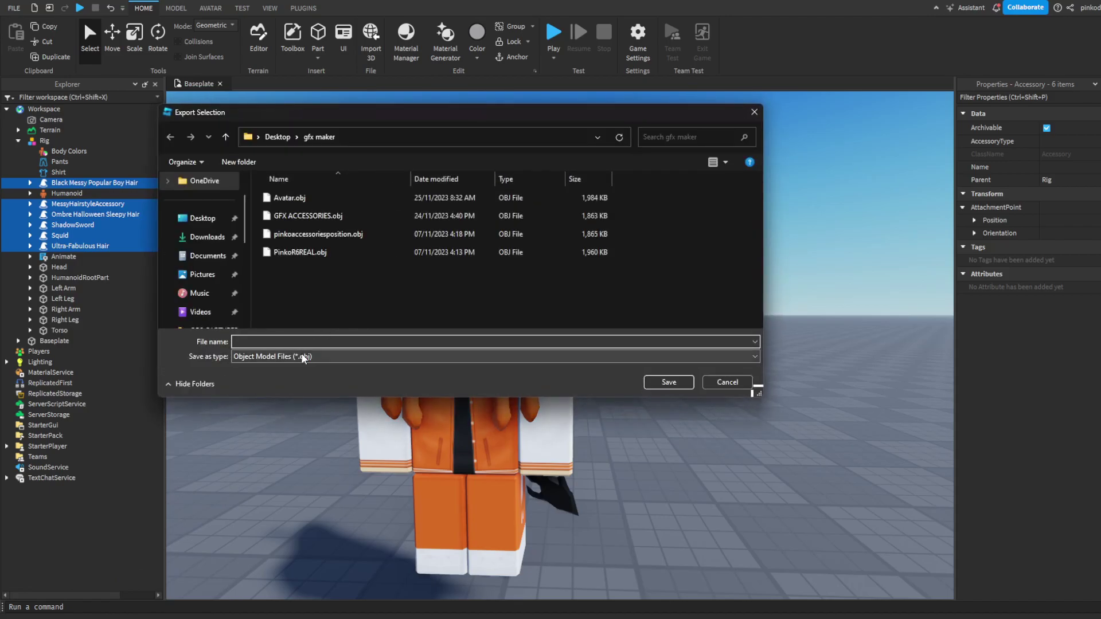
{"action": "type", "text": "accessories"}
{"action": "left_click", "coordinate": [661, 388]}
{"action": "right_click_drag", "start_coordinate": [605, 255], "coordinate": [567, 251]}
{"action": "right_click", "coordinate": [610, 261]}
{"action": "left_click", "coordinate": [609, 261]}
{"action": "scroll", "coordinate": [567, 247], "scroll_direction": "down", "scroll_amount": 3}
{"action": "scroll", "coordinate": [568, 250], "scroll_direction": "up", "scroll_amount": 4}
{"action": "key", "text": "a"}
{"action": "scroll", "coordinate": [568, 250], "scroll_direction": "up", "scroll_amount": 1}
{"action": "key", "text": "a"}
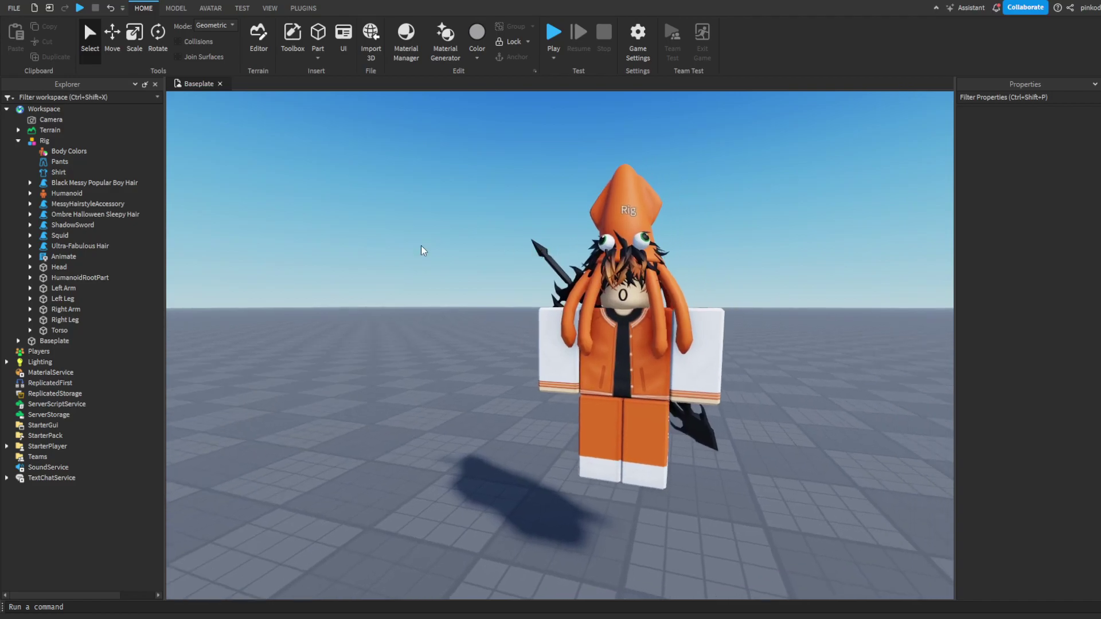
{"action": "right_click_drag", "start_coordinate": [532, 401], "coordinate": [581, 407]}
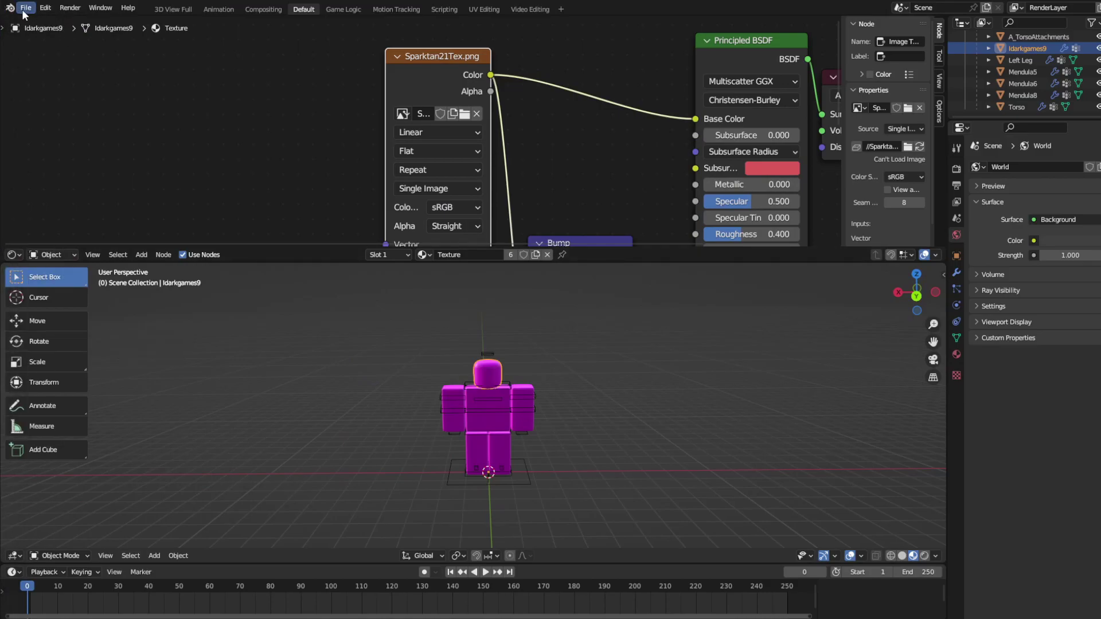
Step: In Blender, load Handle1_diff.png from the gfx maker folder into the character material's image texture node
{"action": "left_click", "coordinate": [25, 9]}
{"action": "middle_click_drag", "start_coordinate": [728, 431], "coordinate": [718, 404]}
{"action": "mouse_move", "coordinate": [628, 354]}
{"action": "middle_mouse_down"}
{"action": "mouse_move", "coordinate": [690, 346]}
{"action": "mouse_move", "coordinate": [828, 374]}
{"action": "mouse_move", "coordinate": [587, 371]}
{"action": "mouse_move", "coordinate": [609, 362]}
{"action": "mouse_move", "coordinate": [609, 350]}
{"action": "middle_mouse_up"}
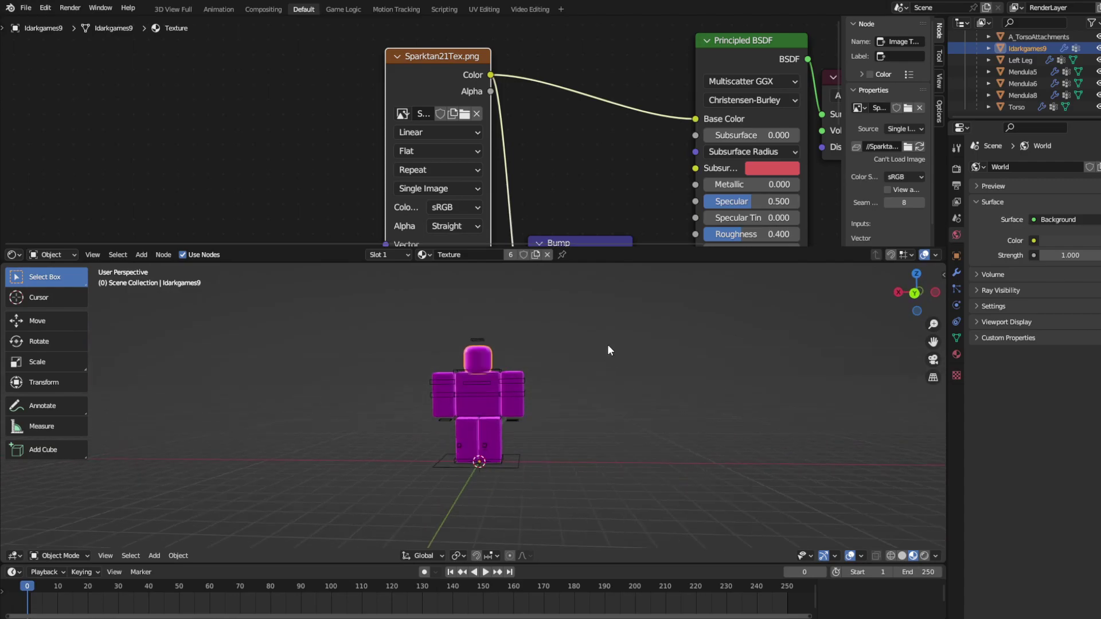
{"action": "left_click", "coordinate": [463, 114]}
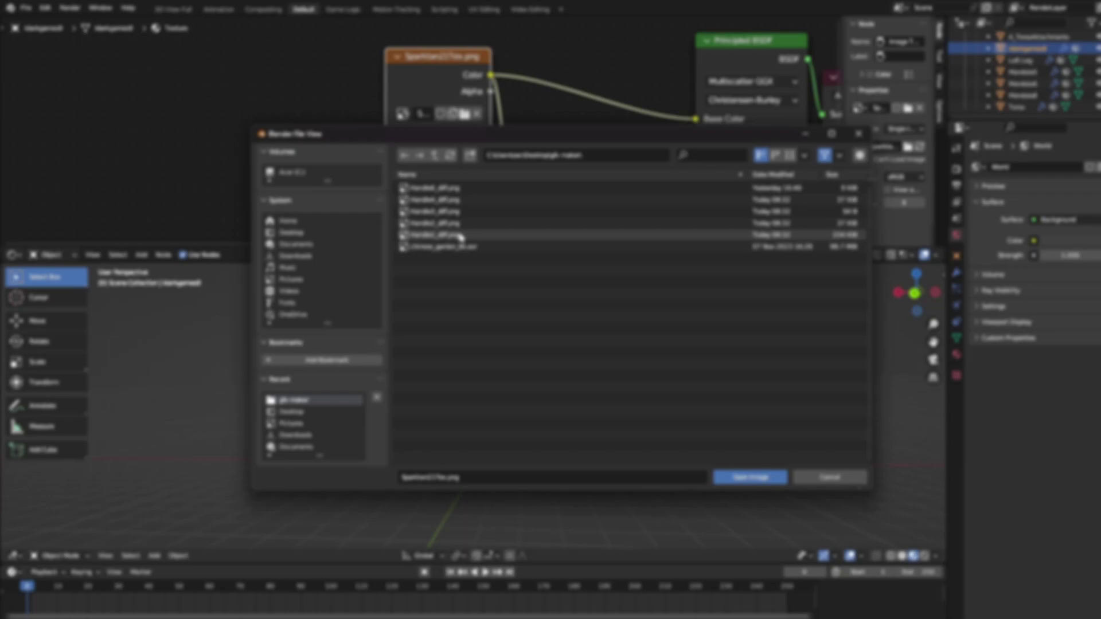
{"action": "left_click", "coordinate": [456, 236]}
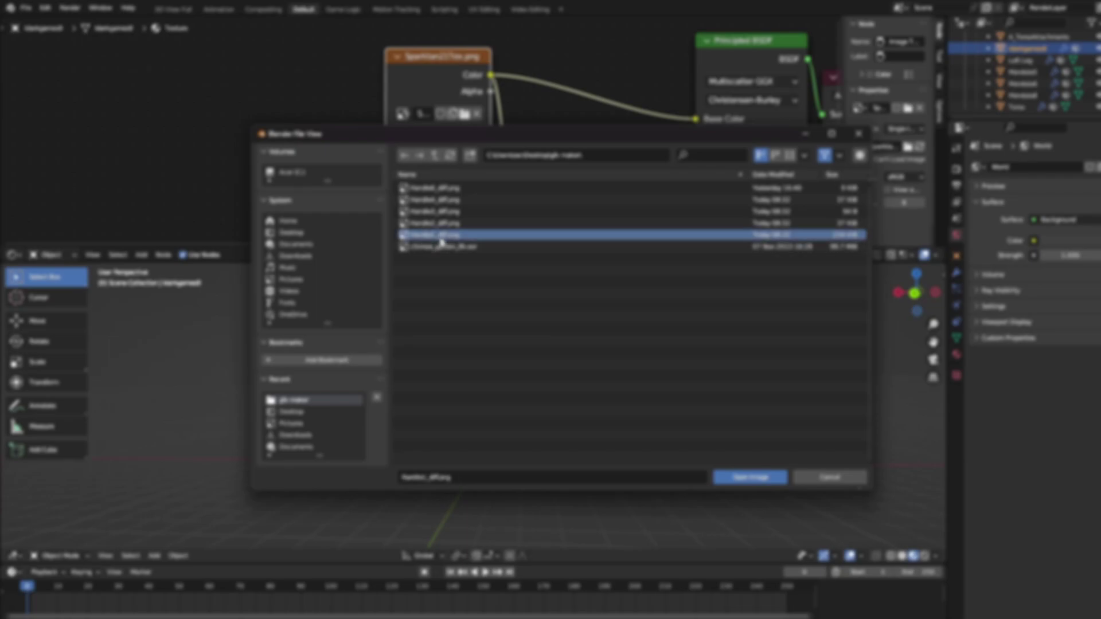
{"action": "left_click", "coordinate": [750, 477]}
{"action": "mouse_move", "coordinate": [619, 439]}
{"action": "middle_mouse_down"}
{"action": "mouse_move", "coordinate": [587, 399]}
{"action": "mouse_move", "coordinate": [556, 408]}
{"action": "mouse_move", "coordinate": [632, 433]}
{"action": "middle_mouse_up"}
{"action": "right_click", "coordinate": [634, 437]}
{"action": "mouse_move", "coordinate": [636, 441]}
{"action": "middle_click_drag", "start_coordinate": [708, 399], "coordinate": [693, 373]}
{"action": "scroll", "coordinate": [628, 394], "scroll_direction": "up", "scroll_amount": 2}
{"action": "mouse_move", "coordinate": [628, 396]}
{"action": "middle_mouse_down"}
{"action": "mouse_move", "coordinate": [687, 421]}
{"action": "mouse_move", "coordinate": [618, 411]}
{"action": "mouse_move", "coordinate": [618, 398]}
{"action": "middle_mouse_up"}
{"action": "scroll", "coordinate": [626, 405], "scroll_direction": "down", "scroll_amount": 2}
Step: Import the Wavefront file accessories.obj from the gfx maker folder into the scene
{"action": "left_click", "coordinate": [30, 8]}
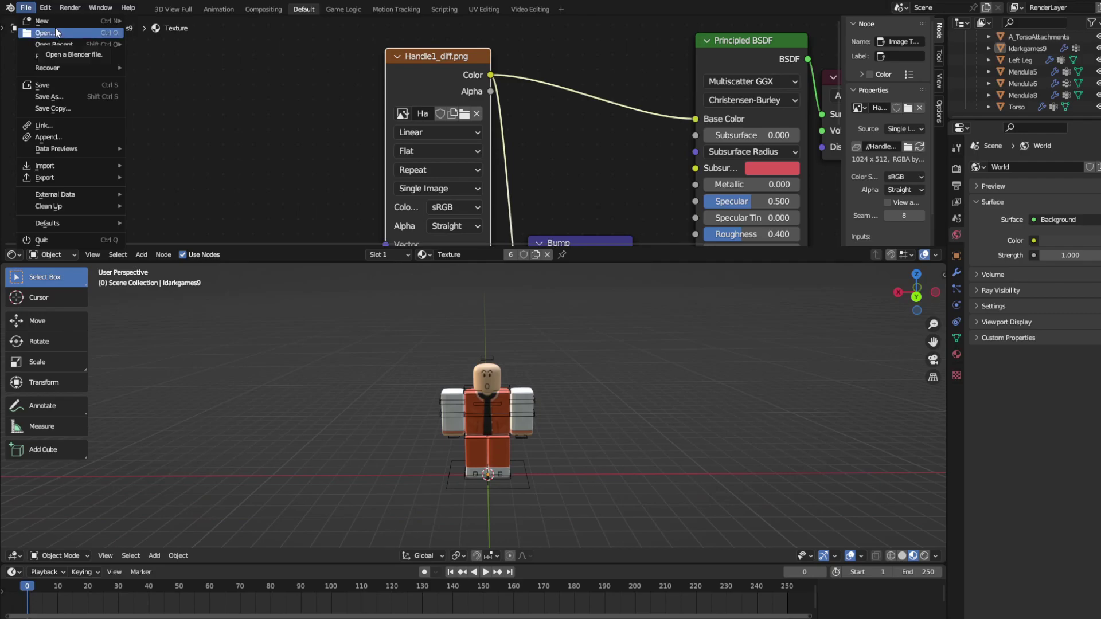
{"action": "mouse_move", "coordinate": [55, 167]}
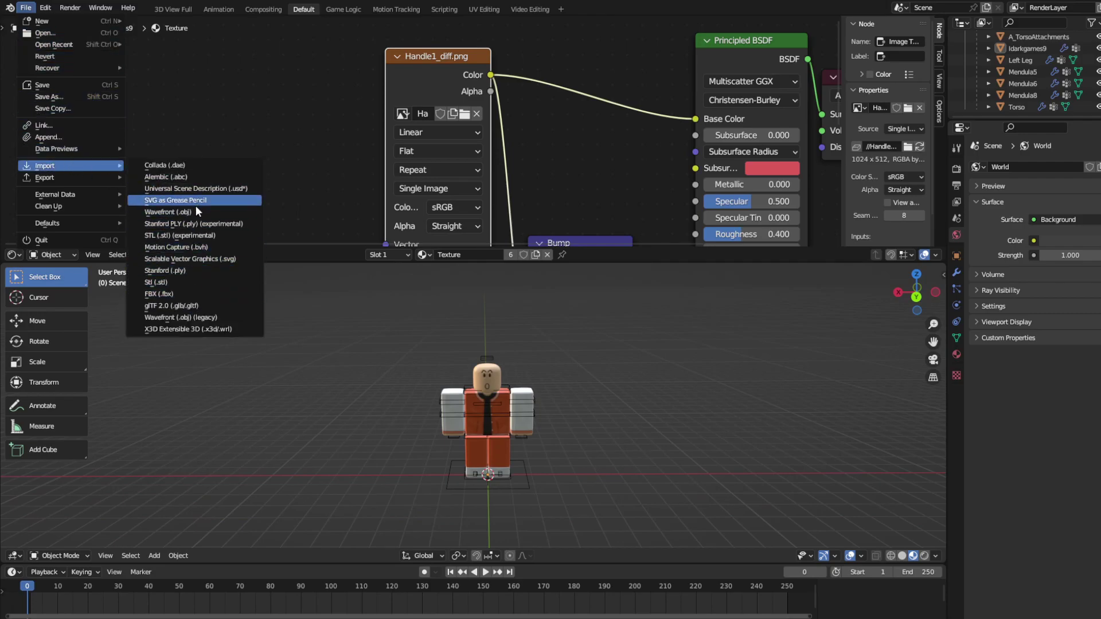
{"action": "left_click", "coordinate": [168, 211]}
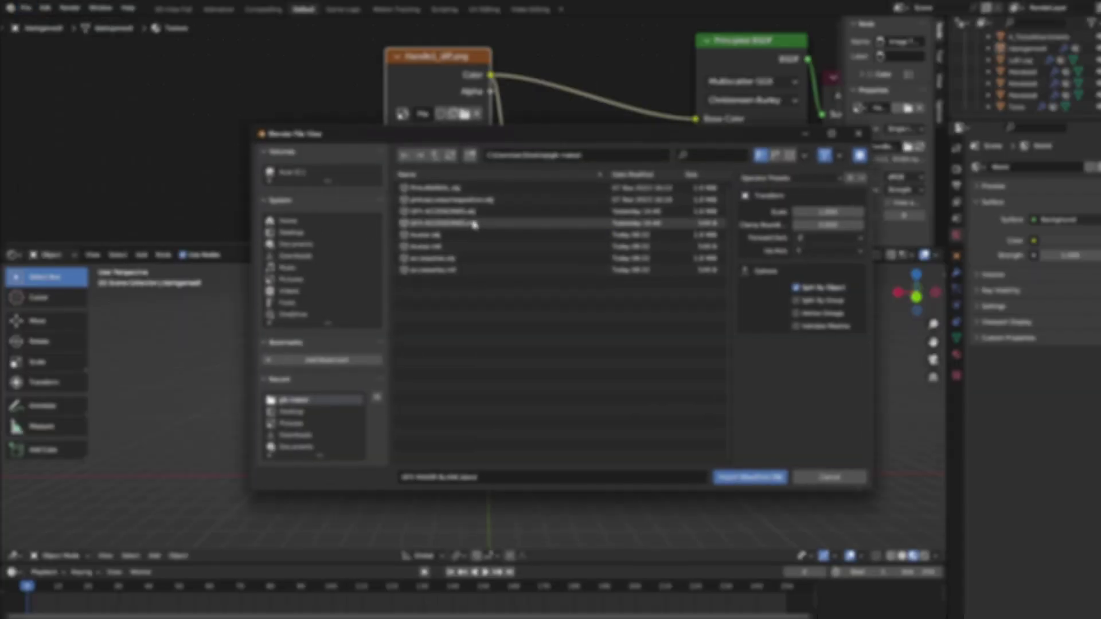
{"action": "left_click", "coordinate": [451, 259]}
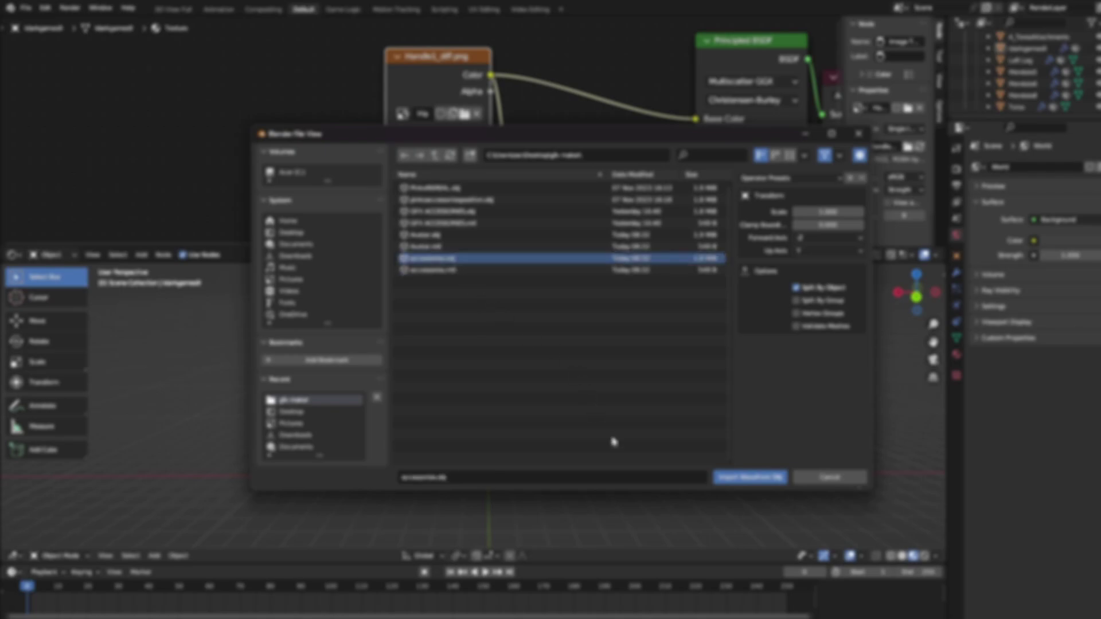
{"action": "left_click", "coordinate": [749, 476]}
{"action": "middle_click_drag", "start_coordinate": [569, 363], "coordinate": [543, 359]}
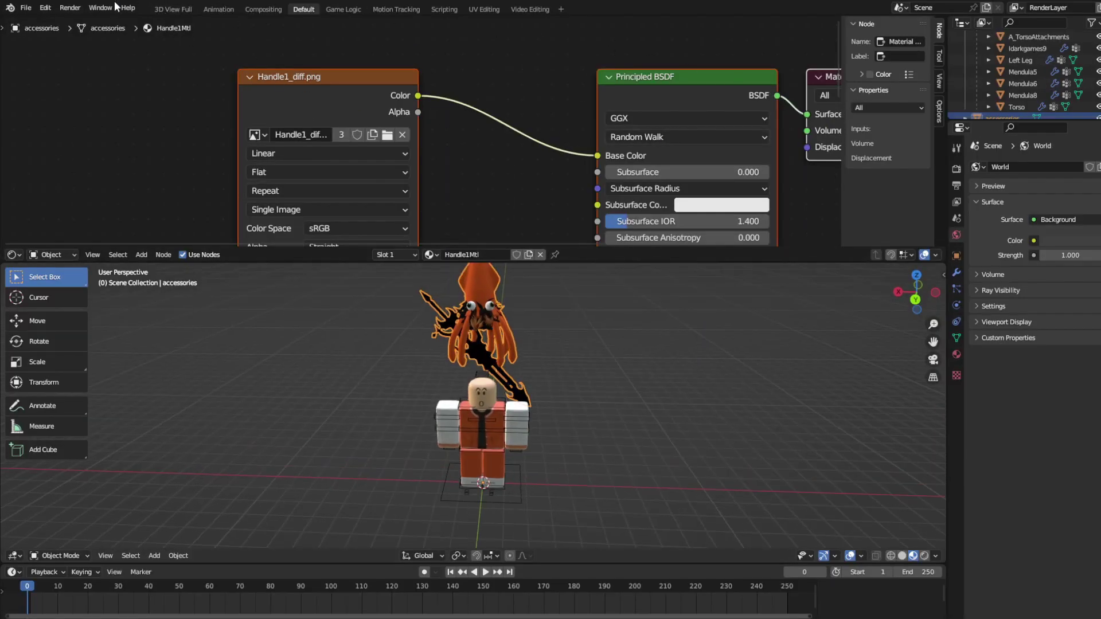
Step: Move the imported accessories straight down along the Z axis so they fit onto the character's head and back
{"action": "left_click", "coordinate": [50, 321]}
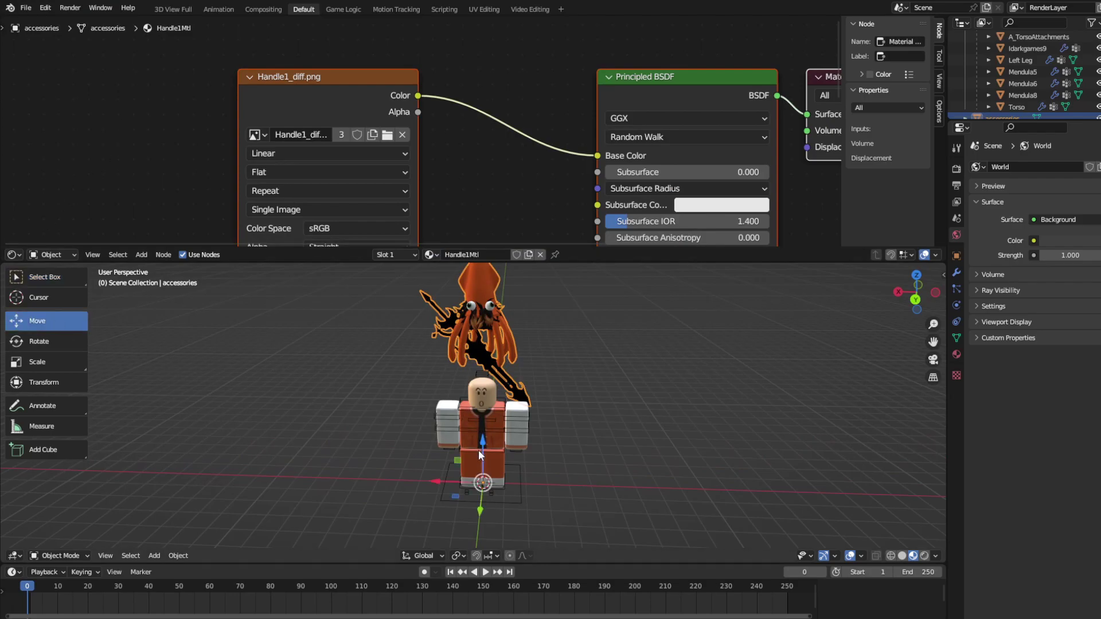
{"action": "left_click_drag", "start_coordinate": [484, 455], "coordinate": [490, 512]}
{"action": "middle_click_drag", "start_coordinate": [490, 512], "coordinate": [462, 393]}
{"action": "middle_click_drag", "start_coordinate": [442, 494], "coordinate": [413, 349]}
{"action": "left_click", "coordinate": [641, 435]}
{"action": "scroll", "coordinate": [507, 350], "scroll_direction": "up", "scroll_amount": 5}
{"action": "middle_click_drag", "start_coordinate": [371, 280], "coordinate": [494, 396]}
{"action": "scroll", "coordinate": [494, 395], "scroll_direction": "down", "scroll_amount": 2}
{"action": "left_click", "coordinate": [490, 318]}
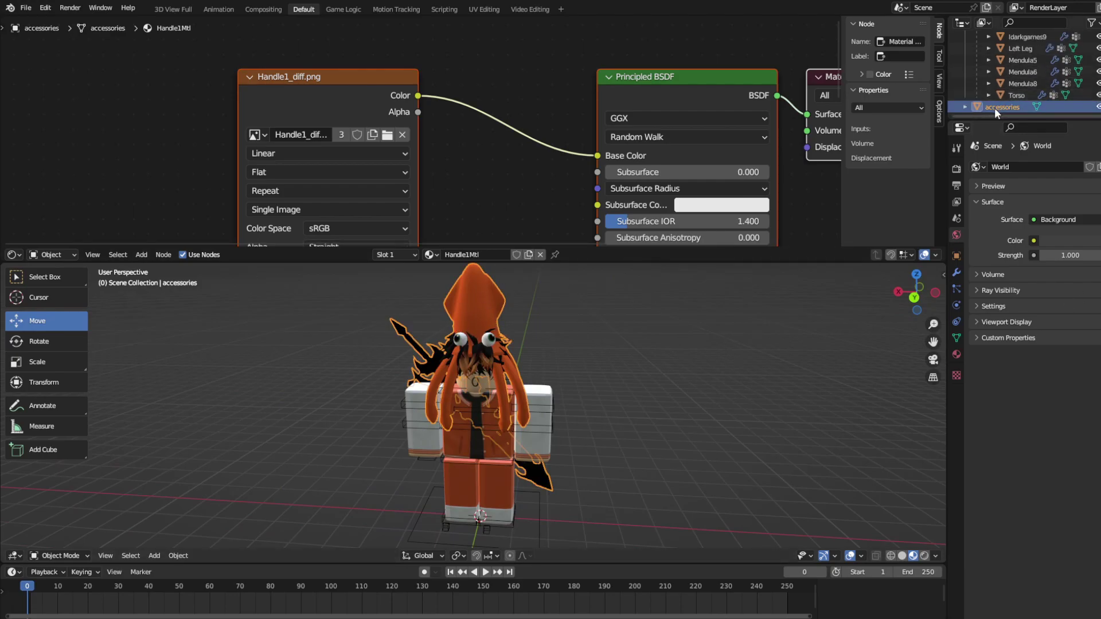
Step: Parent the accessories object to A_HeadAttachments in the RoBone rig, using the Object parent type
{"action": "left_click_drag", "start_coordinate": [1003, 118], "coordinate": [1009, 447]}
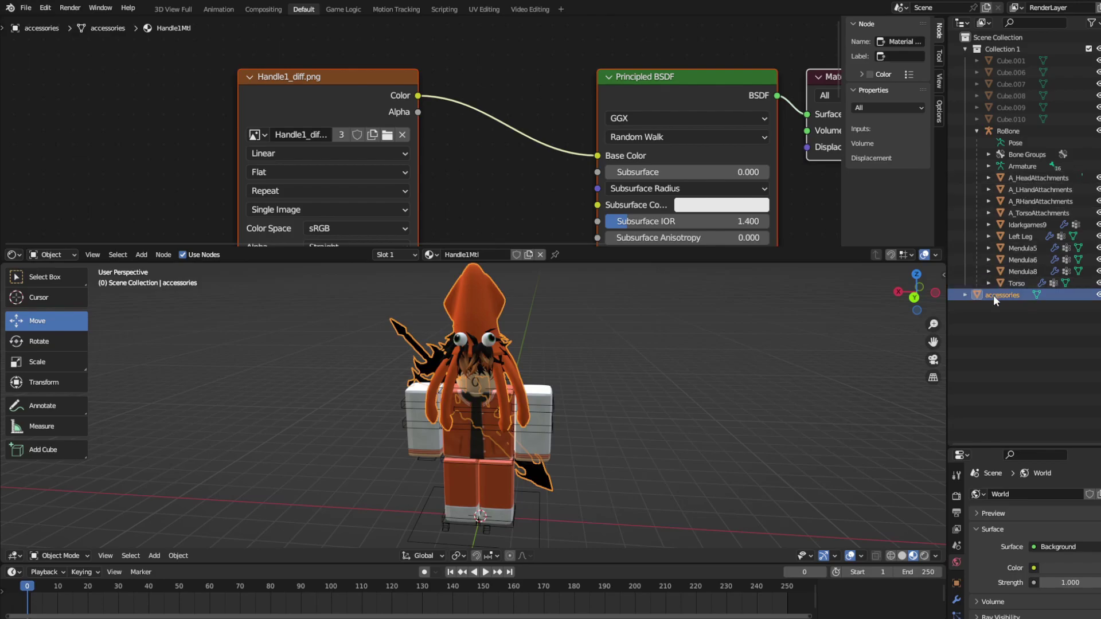
{"action": "left_click", "coordinate": [1020, 177]}
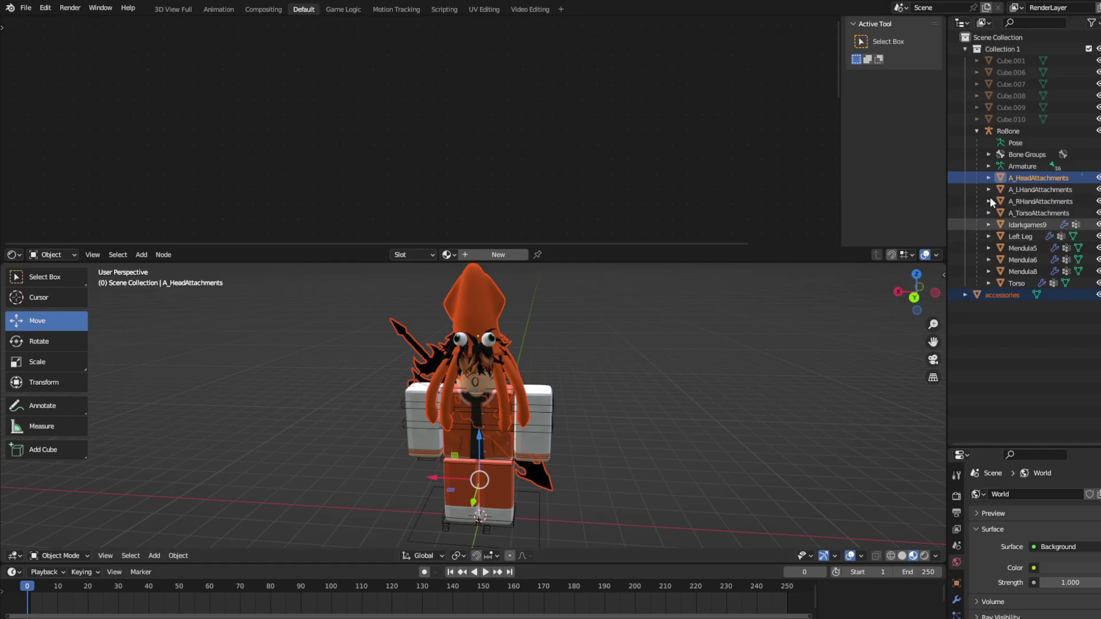
{"action": "left_click", "coordinate": [765, 364]}
{"action": "left_click", "coordinate": [1023, 293]}
{"action": "left_click", "coordinate": [1032, 177], "text": "ctrl"}
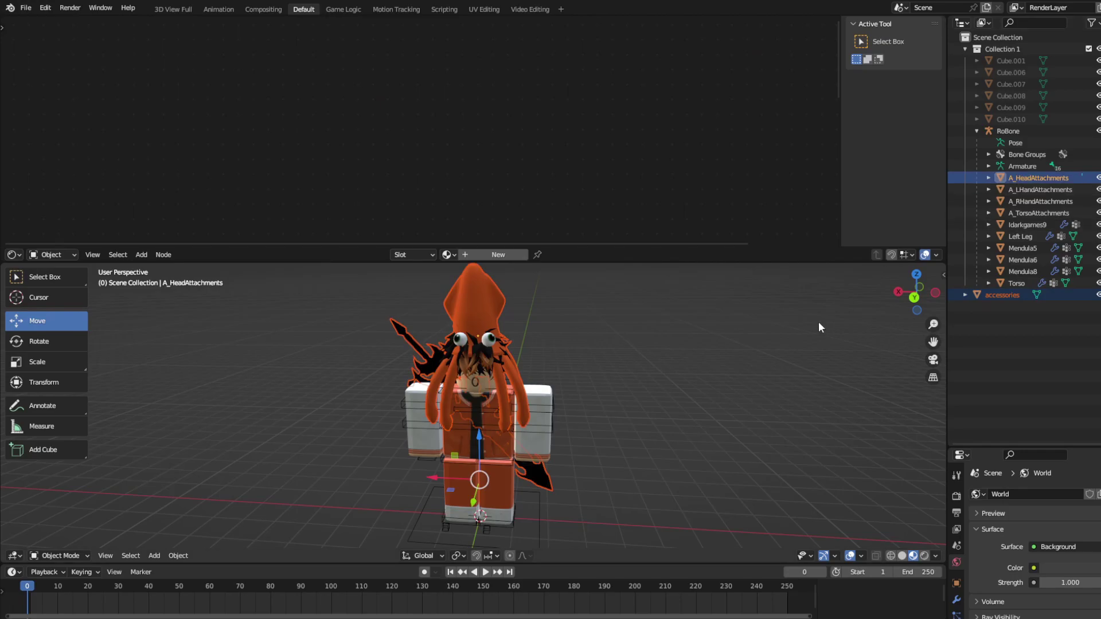
{"action": "key", "text": "ctrl+p"}
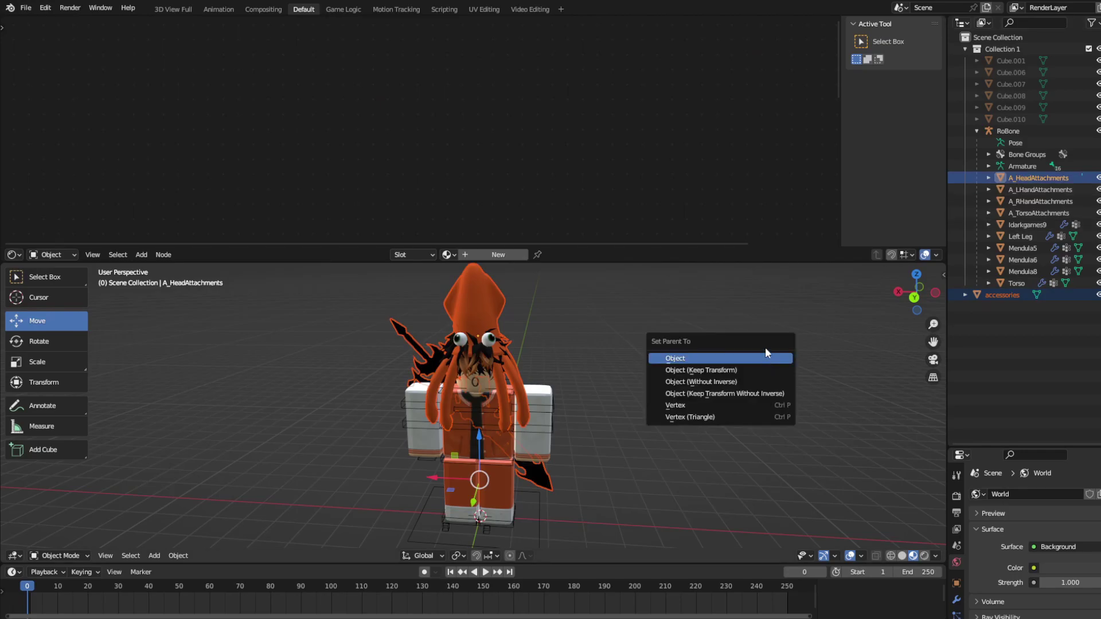
{"action": "left_click", "coordinate": [690, 357]}
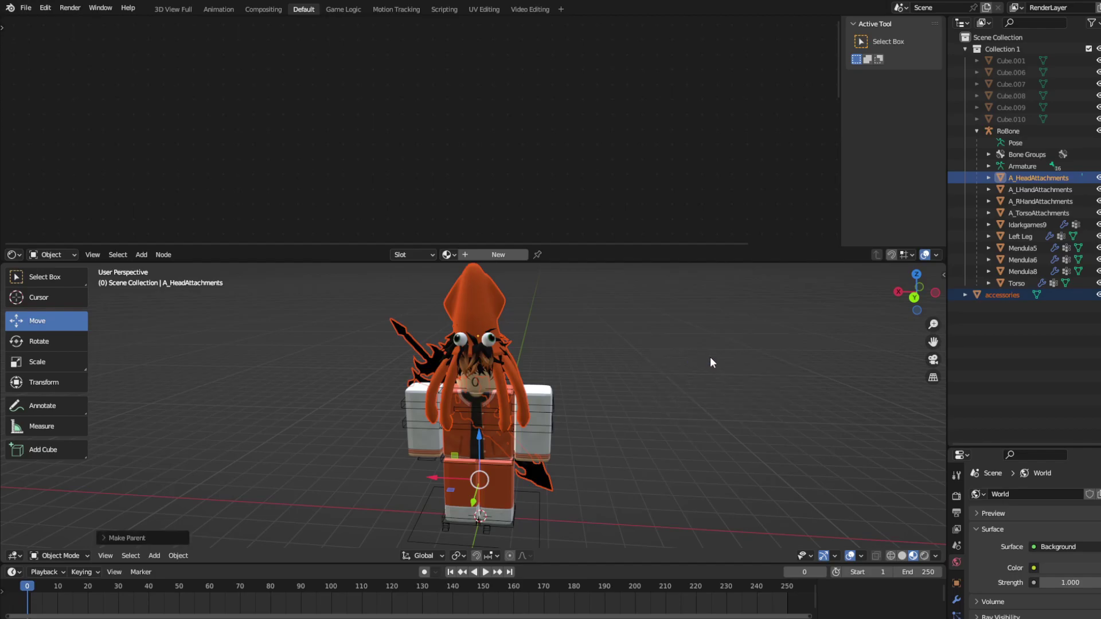
{"action": "left_click", "coordinate": [704, 316]}
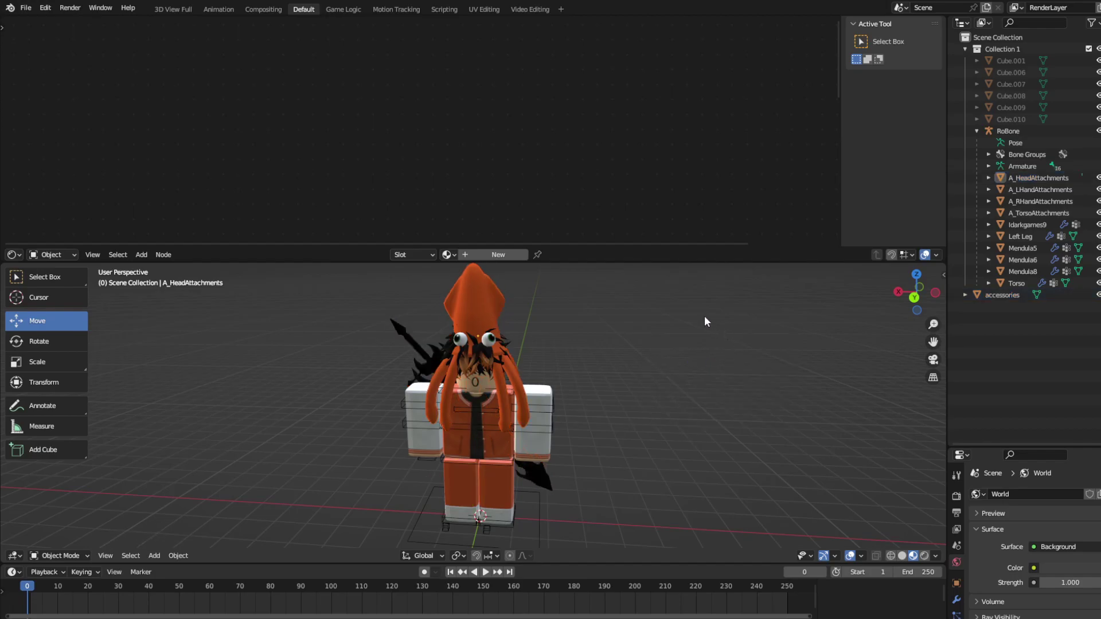
Step: Enlarge the 3D viewport over the node editor and put the RoBone armature into Pose Mode
{"action": "middle_click_drag", "start_coordinate": [704, 315], "coordinate": [646, 352]}
{"action": "left_click_drag", "start_coordinate": [608, 261], "coordinate": [597, 74]}
{"action": "middle_click_drag", "start_coordinate": [643, 197], "coordinate": [624, 167]}
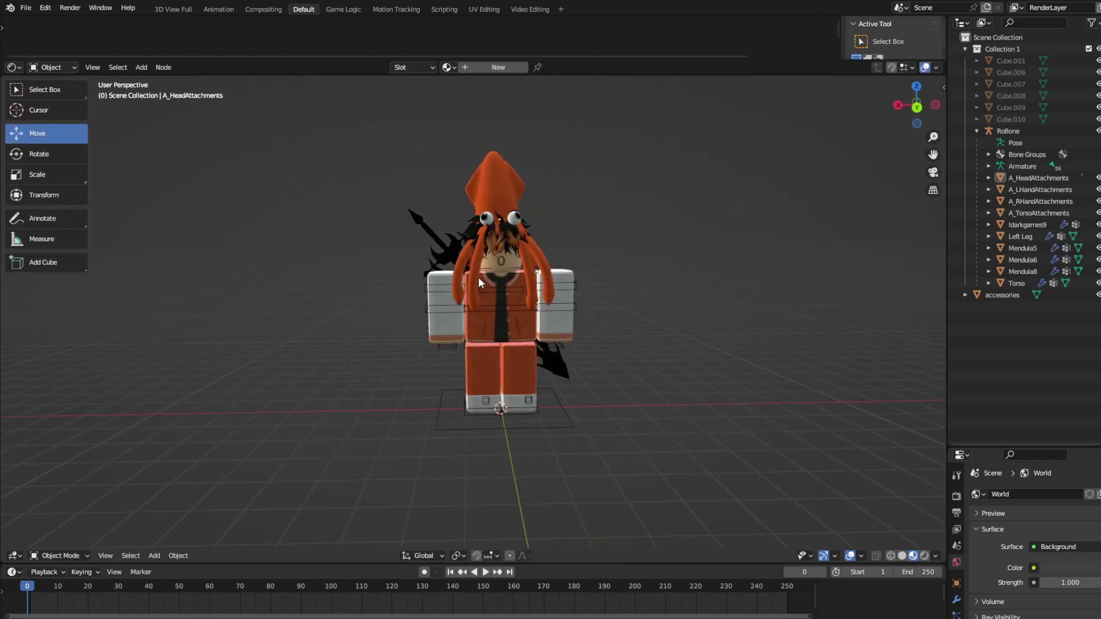
{"action": "left_click", "coordinate": [445, 308]}
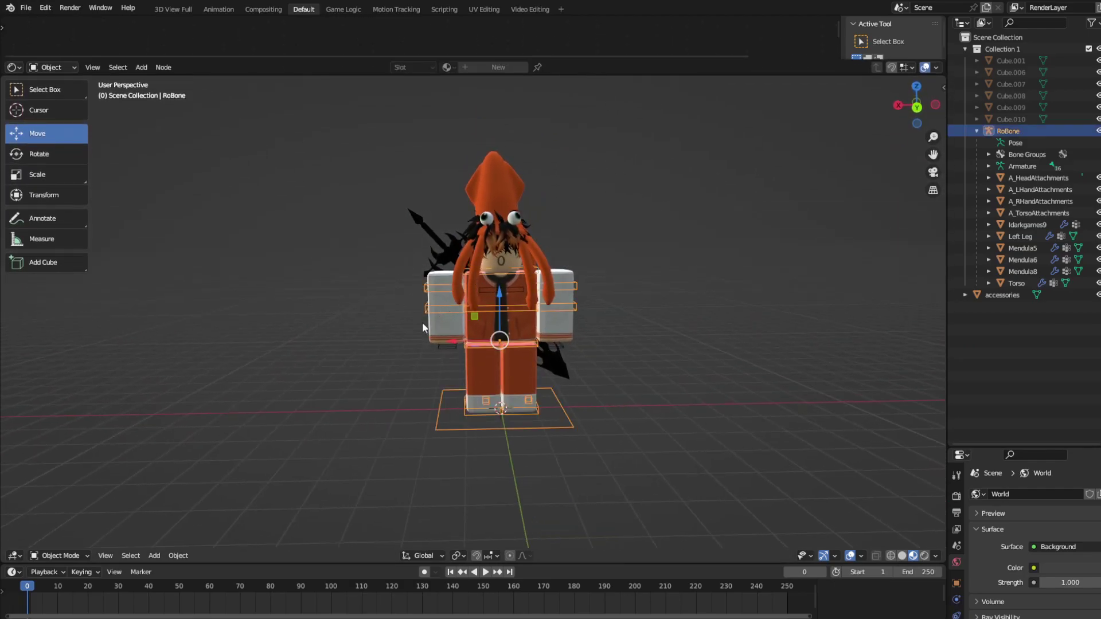
{"action": "left_click", "coordinate": [63, 554]}
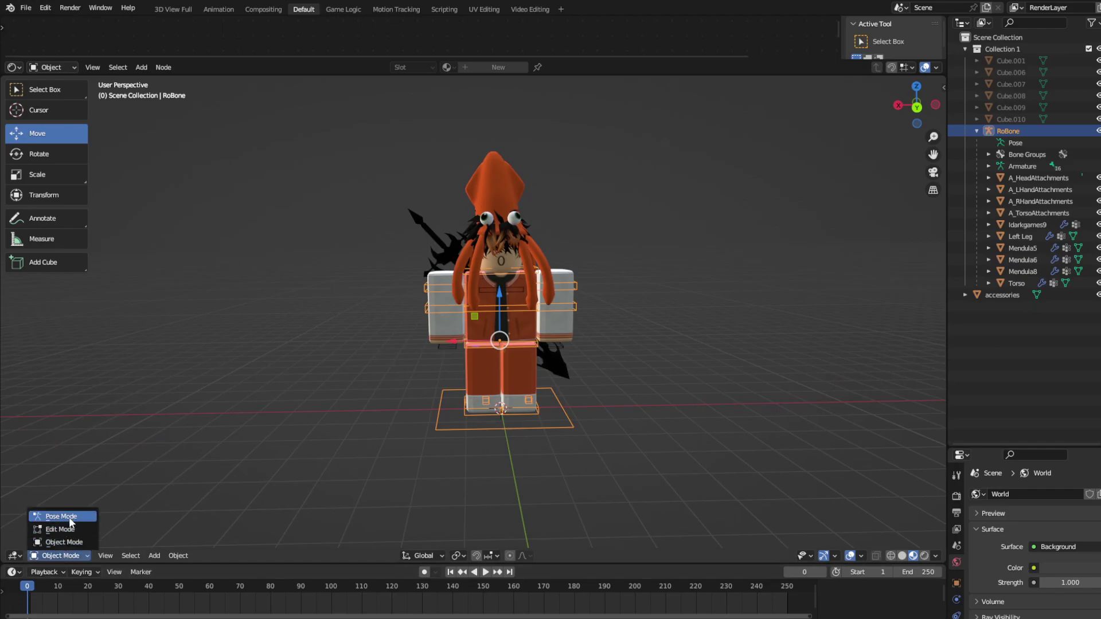
{"action": "left_click", "coordinate": [61, 517]}
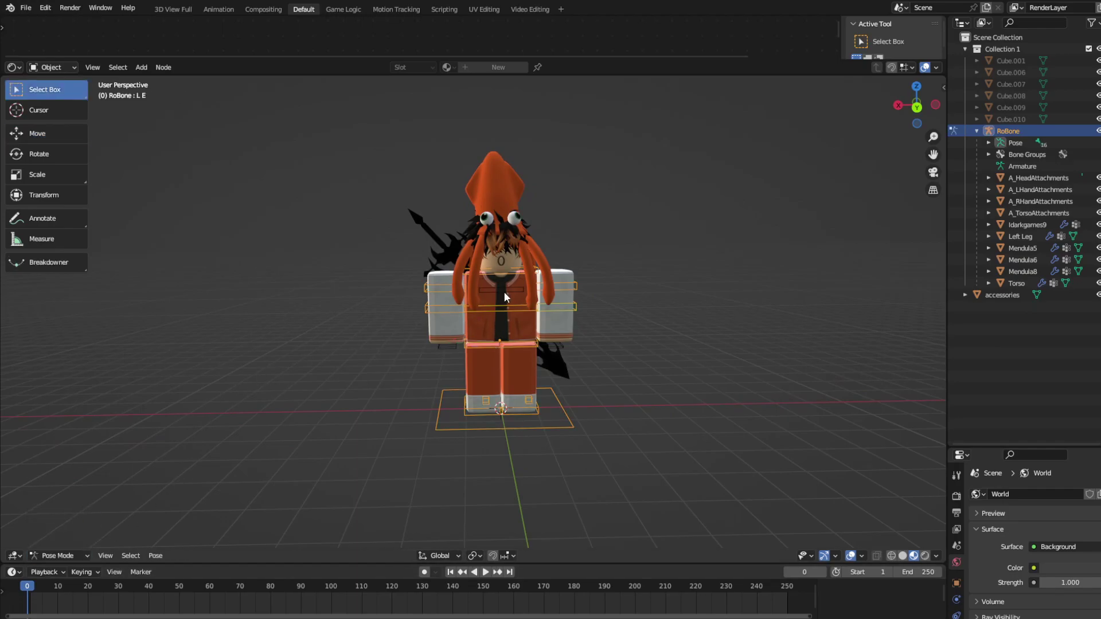
Step: Select the rig's Upper torso bone and activate the Rotate tool on it
{"action": "left_click", "coordinate": [509, 314]}
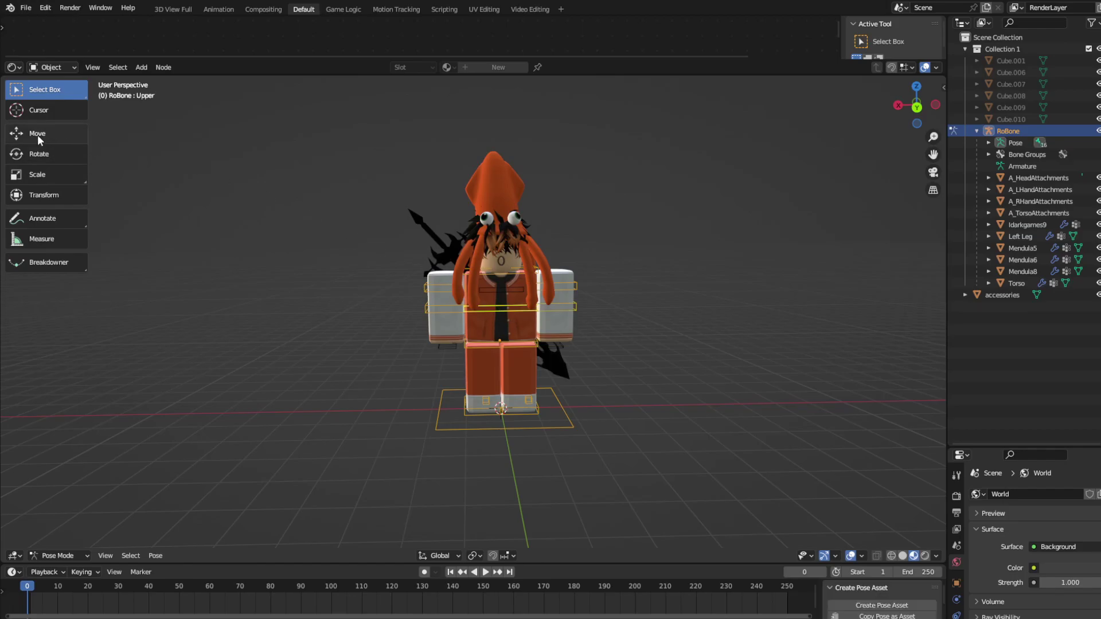
{"action": "left_click", "coordinate": [37, 153]}
{"action": "left_click_drag", "start_coordinate": [500, 291], "coordinate": [515, 264]}
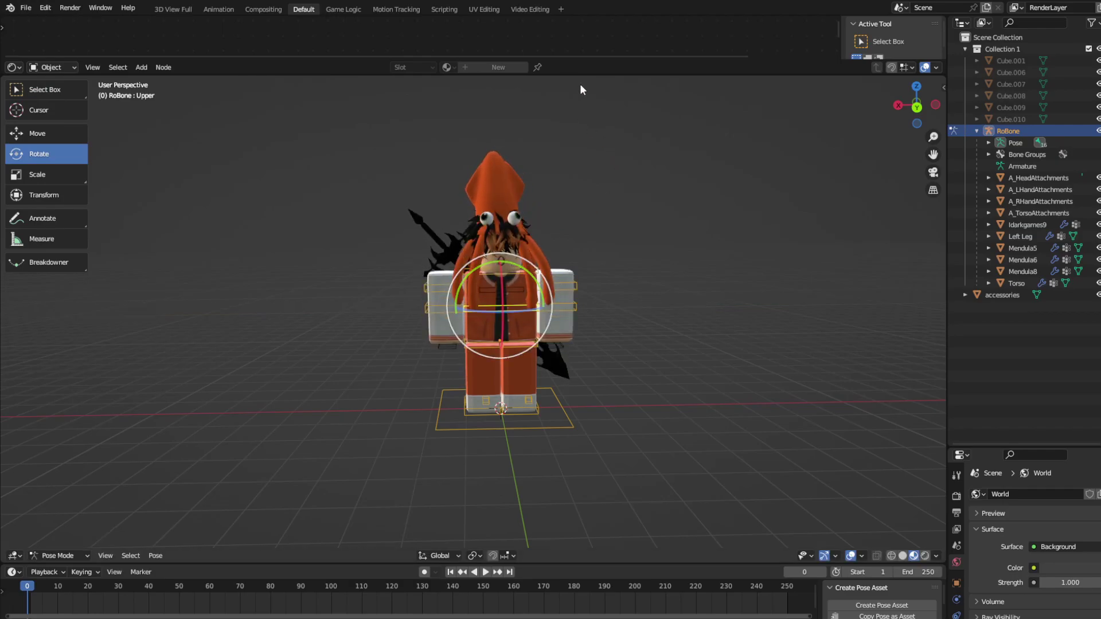
Step: Rotate the left arm bone L A so the arm is raised up and out beside the head
{"action": "middle_click_drag", "start_coordinate": [719, 192], "coordinate": [651, 225]}
{"action": "left_click", "coordinate": [534, 284]}
{"action": "left_click_drag", "start_coordinate": [554, 285], "coordinate": [535, 222]}
{"action": "middle_click_drag", "start_coordinate": [541, 312], "coordinate": [535, 310]}
{"action": "left_click", "coordinate": [545, 294]}
{"action": "left_click_drag", "start_coordinate": [575, 261], "coordinate": [517, 225]}
{"action": "left_click", "coordinate": [536, 275]}
{"action": "left_click_drag", "start_coordinate": [553, 307], "coordinate": [540, 252]}
{"action": "middle_click_drag", "start_coordinate": [541, 271], "coordinate": [548, 280]}
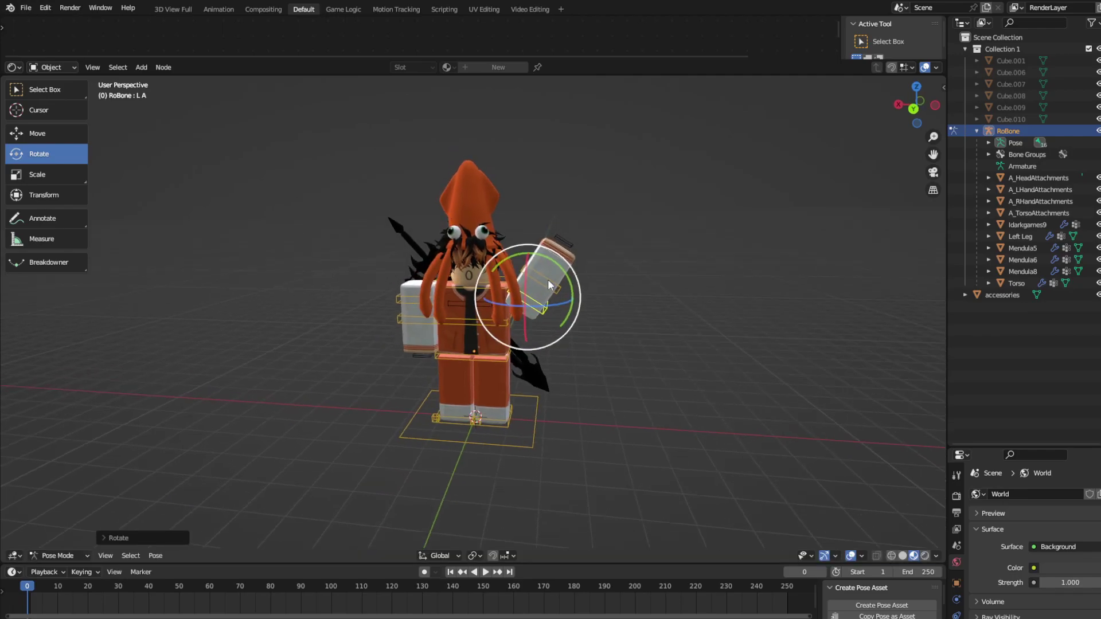
{"action": "left_click", "coordinate": [546, 288]}
{"action": "left_click_drag", "start_coordinate": [576, 258], "coordinate": [524, 335]}
Step: Rotate the right arm, including its R E bone, so it swings outward away from the torso
{"action": "left_click", "coordinate": [472, 298]}
{"action": "left_click", "coordinate": [422, 301]}
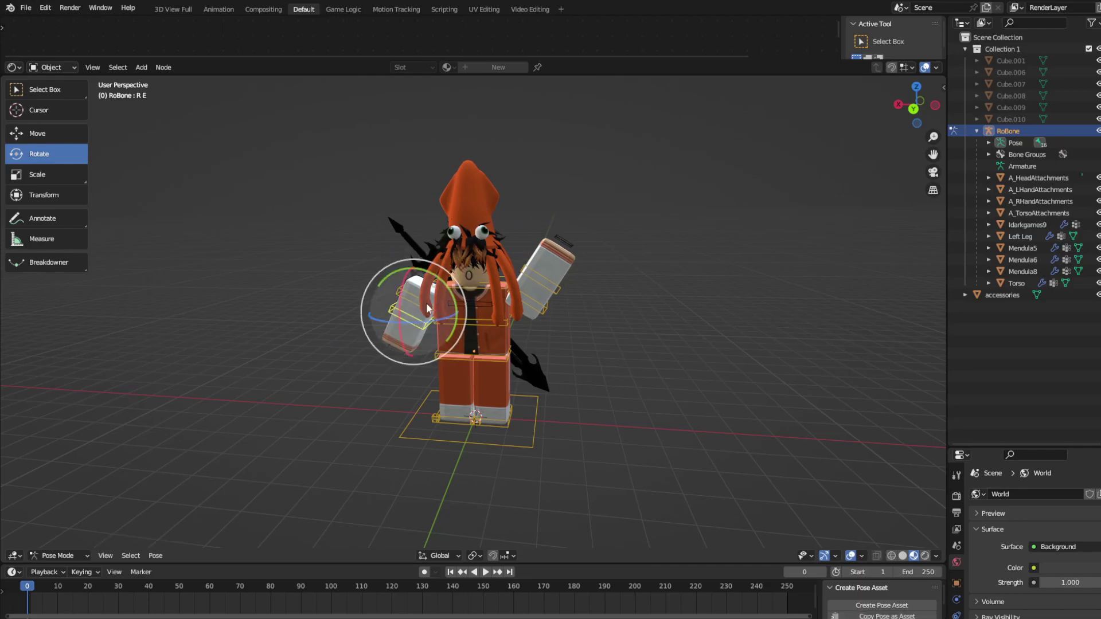
{"action": "left_click_drag", "start_coordinate": [449, 290], "coordinate": [412, 269]}
{"action": "left_click_drag", "start_coordinate": [424, 299], "coordinate": [473, 312]}
Step: Pose the legs by adjusting R K.001 and the other leg control bones with the Rotate and Move tools
{"action": "left_click", "coordinate": [476, 417]}
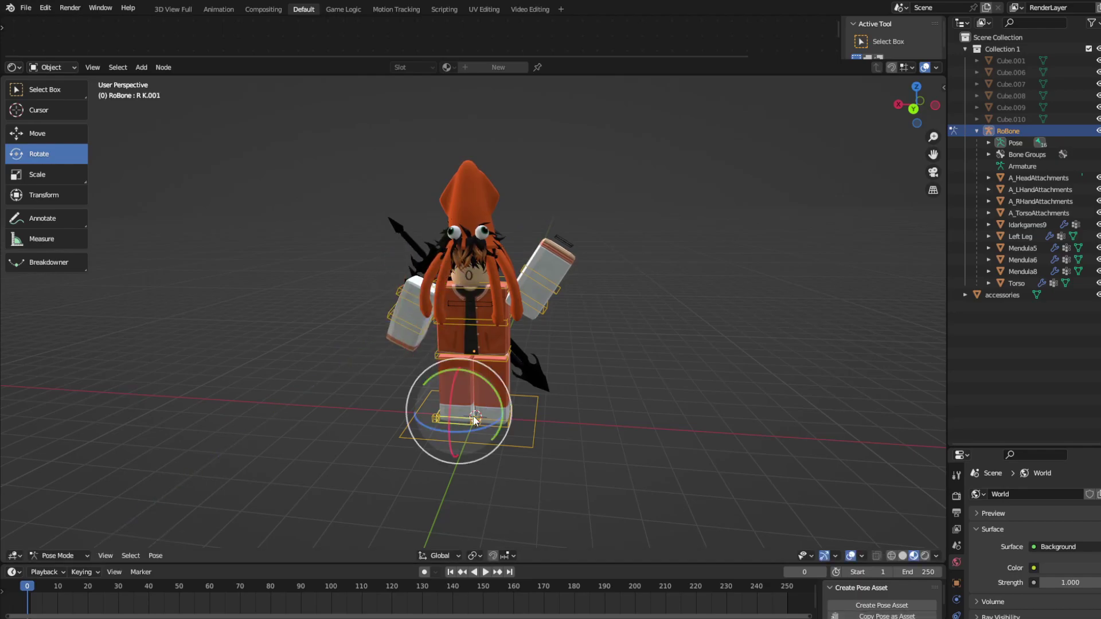
{"action": "left_click_drag", "start_coordinate": [476, 420], "coordinate": [454, 411]}
{"action": "left_click", "coordinate": [17, 136]}
{"action": "left_click", "coordinate": [502, 426]}
{"action": "middle_click_drag", "start_coordinate": [648, 430], "coordinate": [446, 321]}
{"action": "left_click", "coordinate": [446, 322]}
{"action": "middle_click_drag", "start_coordinate": [503, 366], "coordinate": [557, 378]}
{"action": "left_click_drag", "start_coordinate": [597, 336], "coordinate": [582, 292]}
Step: Refine the raised left arm by rotating its L E bone with the Rotate tool
{"action": "left_click", "coordinate": [40, 154]}
{"action": "middle_click_drag", "start_coordinate": [872, 321], "coordinate": [745, 306]}
{"action": "left_click", "coordinate": [559, 261]}
{"action": "middle_click_drag", "start_coordinate": [655, 294], "coordinate": [545, 304]}
{"action": "left_click_drag", "start_coordinate": [392, 245], "coordinate": [229, 283]}
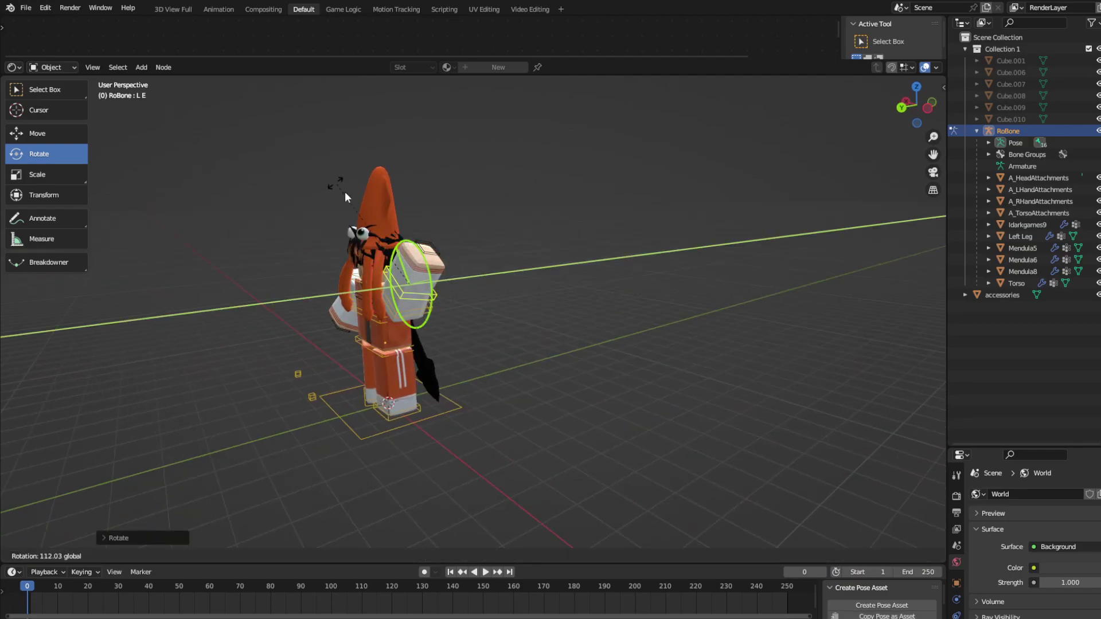
{"action": "mouse_move", "coordinate": [394, 291]}
{"action": "left_mouse_down"}
{"action": "mouse_move", "coordinate": [324, 280]}
{"action": "mouse_move", "coordinate": [390, 285]}
{"action": "left_mouse_up"}
{"action": "middle_click_drag", "start_coordinate": [390, 284], "coordinate": [504, 275]}
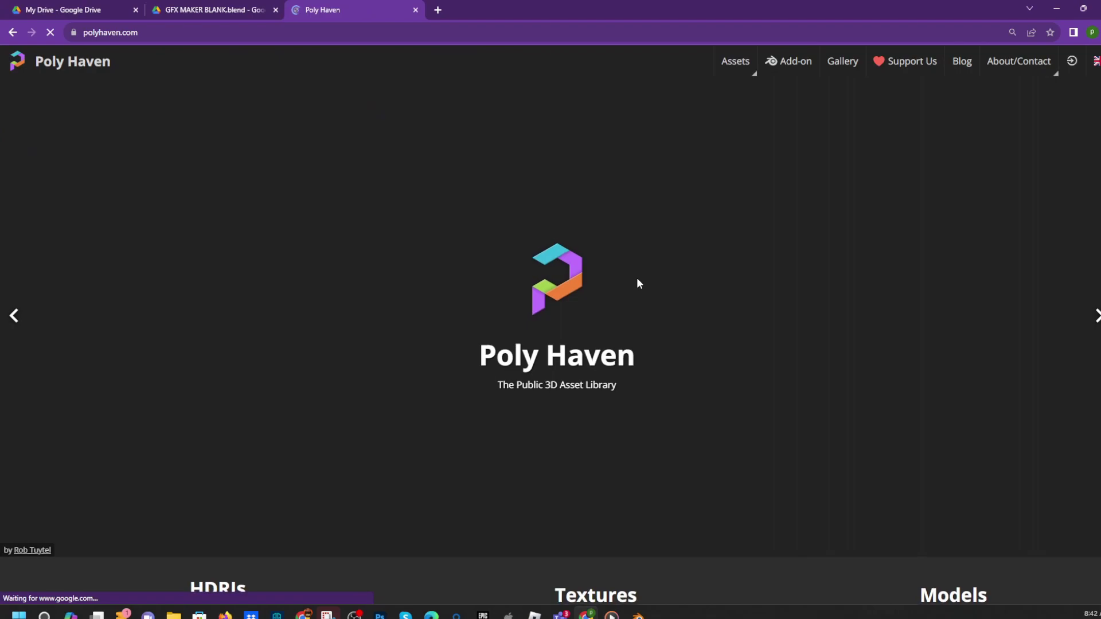
Step: Open the HDRI collection on the Poly Haven website and browse the available environments
{"action": "scroll", "coordinate": [636, 278], "scroll_direction": "down", "scroll_amount": 3}
{"action": "scroll", "coordinate": [586, 311], "scroll_direction": "down", "scroll_amount": 3}
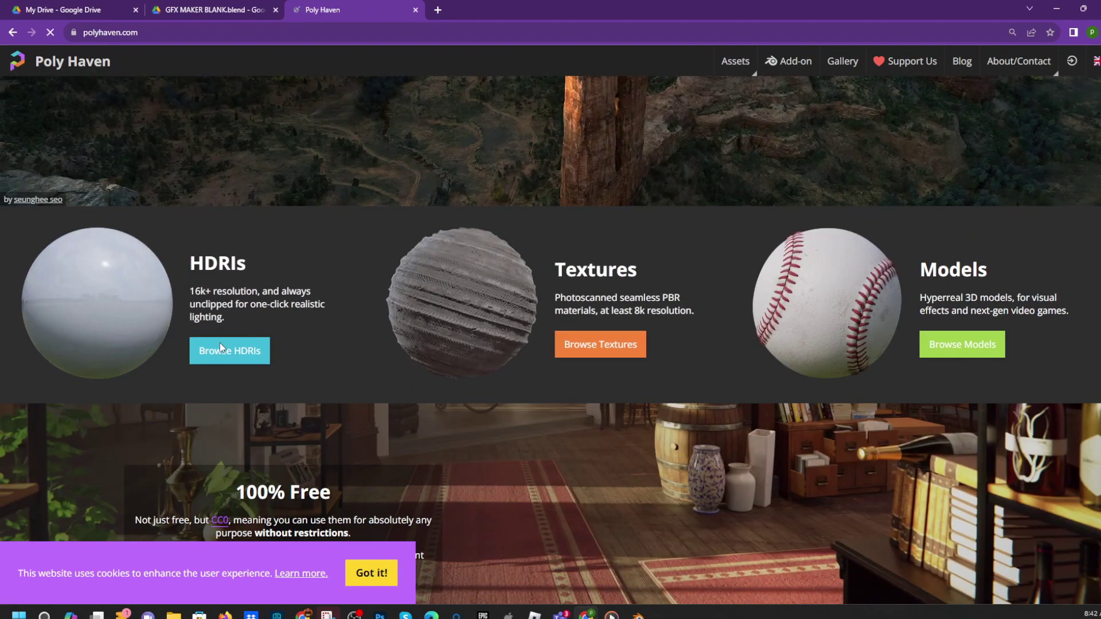
{"action": "left_click", "coordinate": [217, 356]}
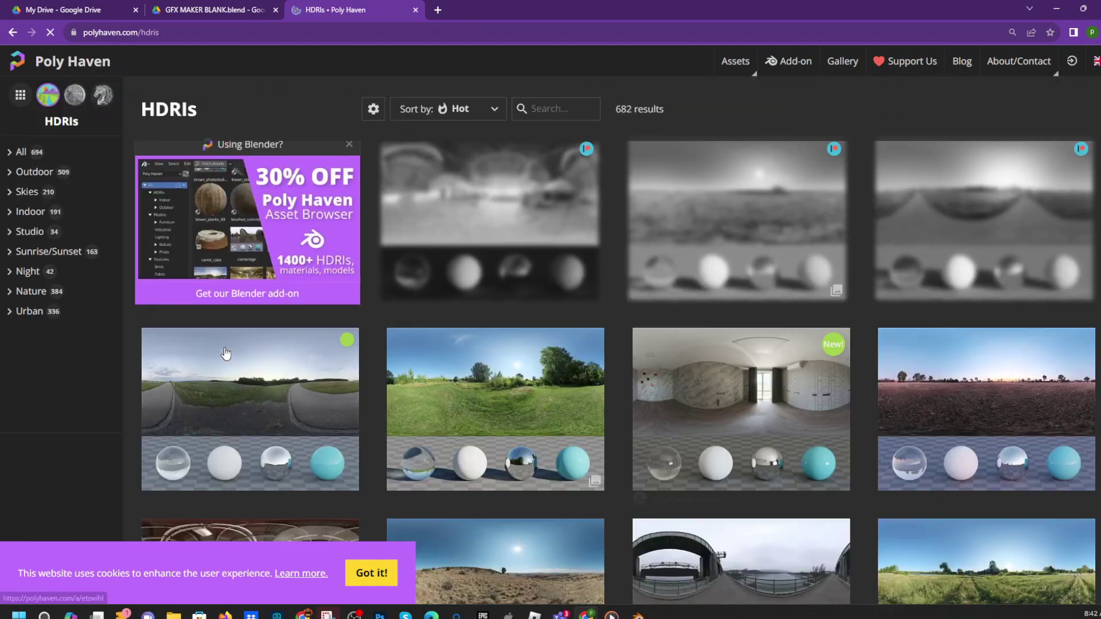
{"action": "scroll", "coordinate": [437, 270], "scroll_direction": "down", "scroll_amount": 3}
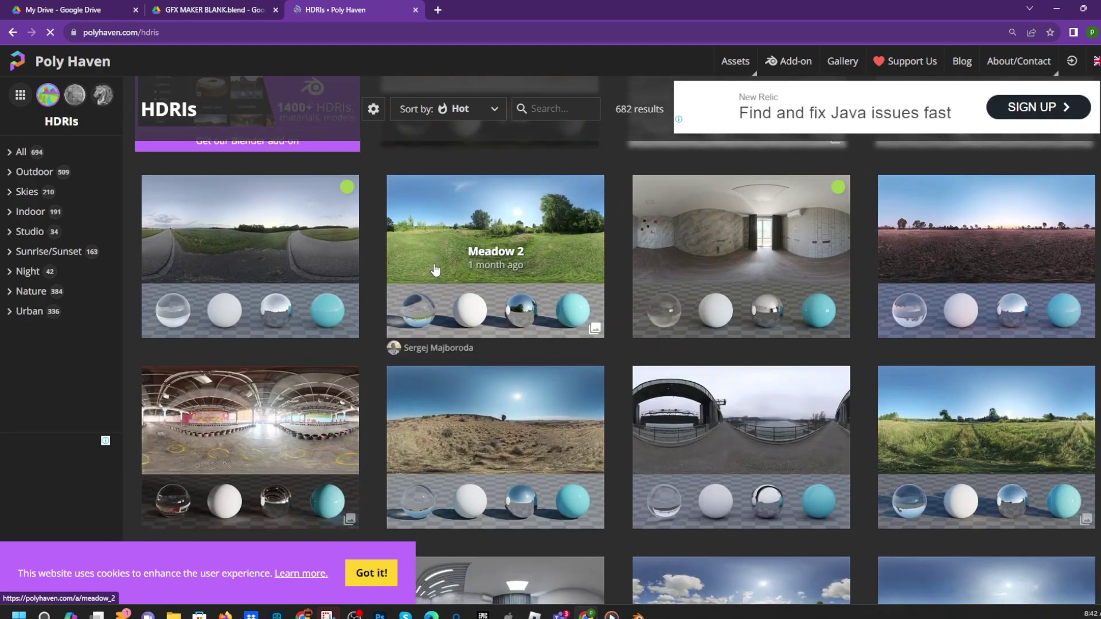
{"action": "scroll", "coordinate": [607, 344], "scroll_direction": "down", "scroll_amount": 3}
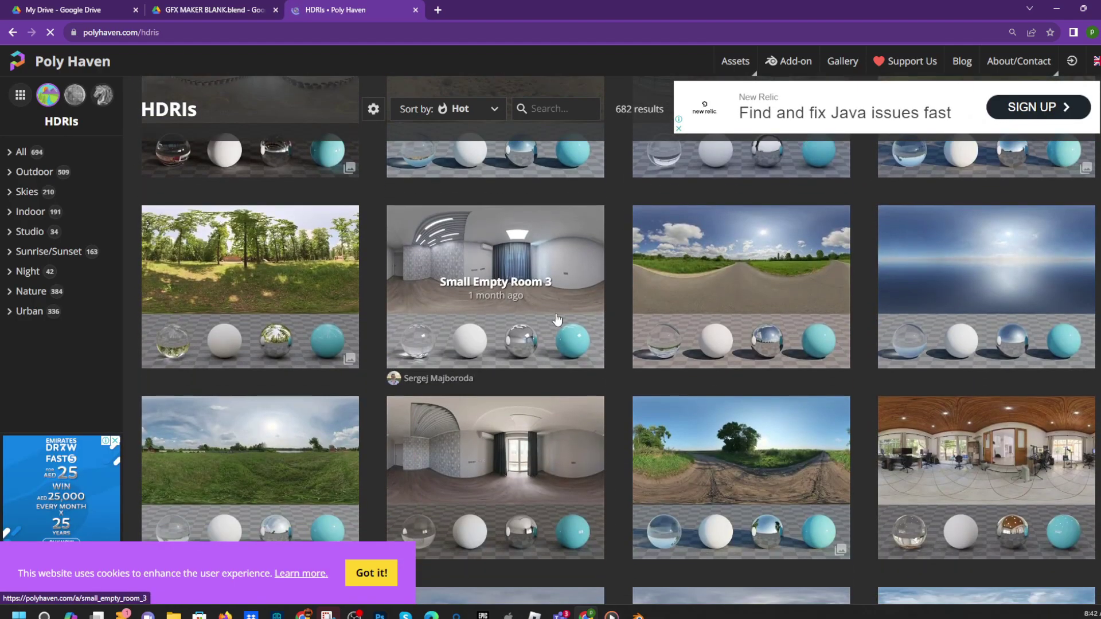
{"action": "scroll", "coordinate": [493, 362], "scroll_direction": "up", "scroll_amount": 6}
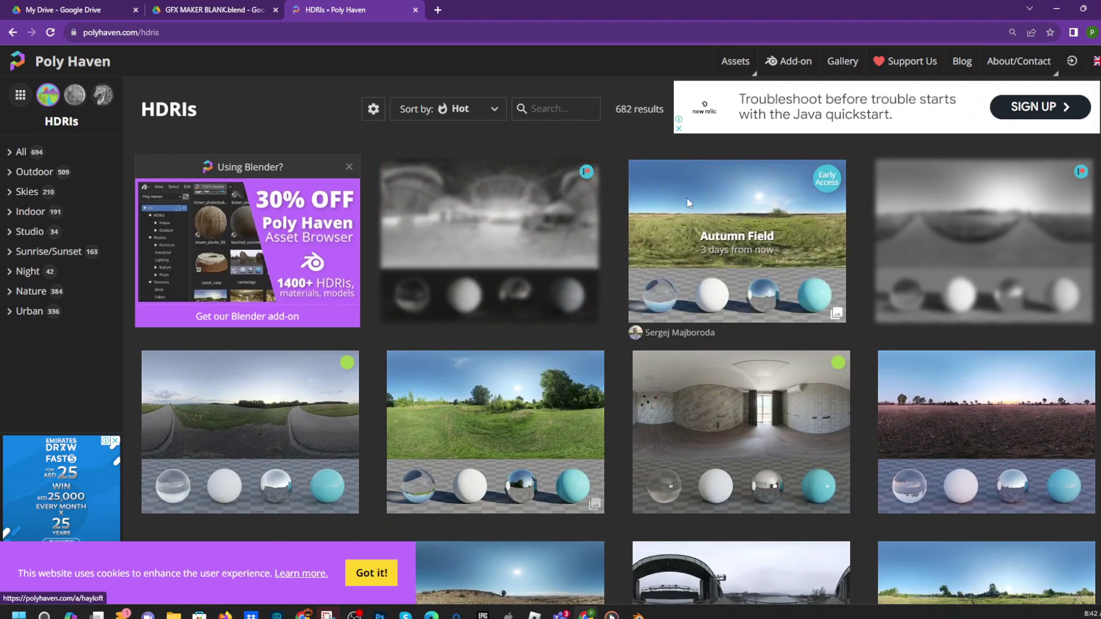
{"action": "scroll", "coordinate": [733, 236], "scroll_direction": "down", "scroll_amount": 3}
{"action": "scroll", "coordinate": [740, 247], "scroll_direction": "down", "scroll_amount": 10}
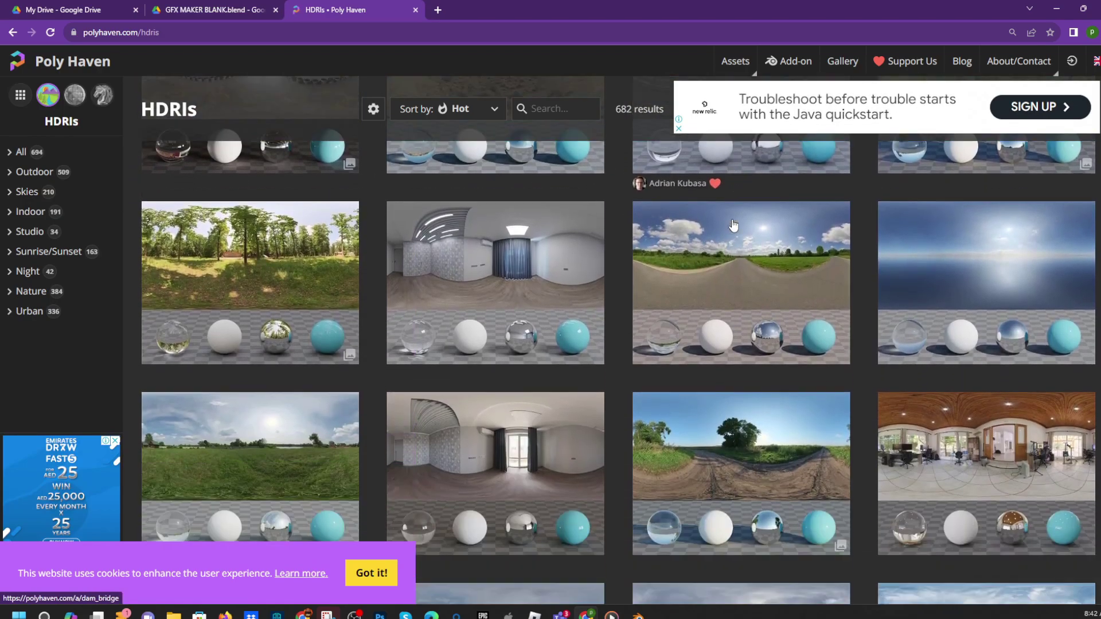
{"action": "scroll", "coordinate": [746, 246], "scroll_direction": "down", "scroll_amount": 10}
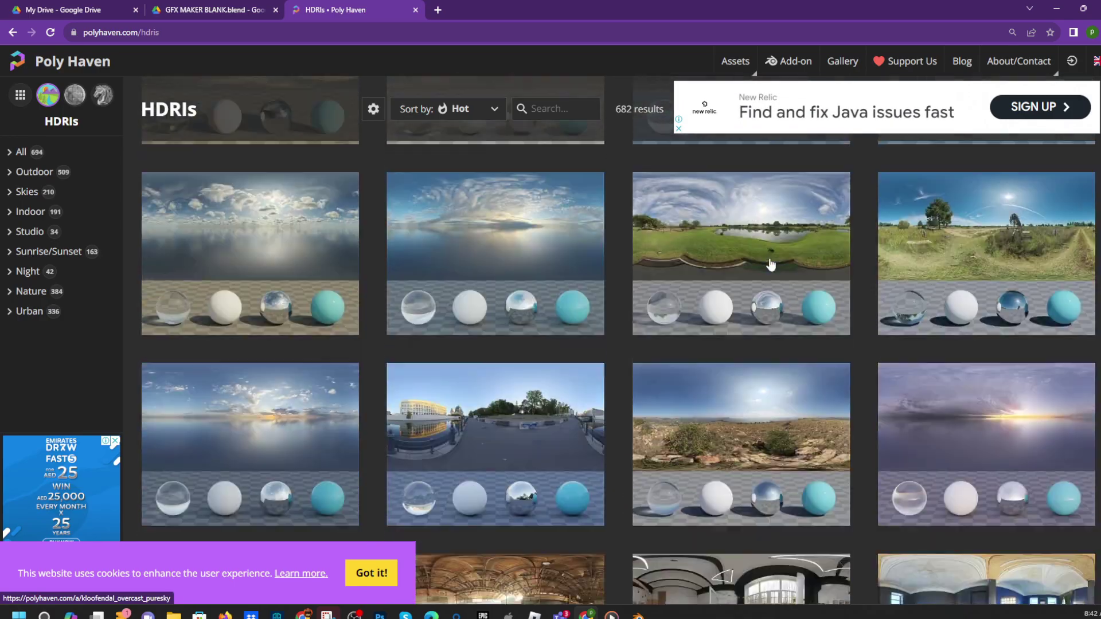
{"action": "scroll", "coordinate": [670, 200], "scroll_direction": "down", "scroll_amount": 5}
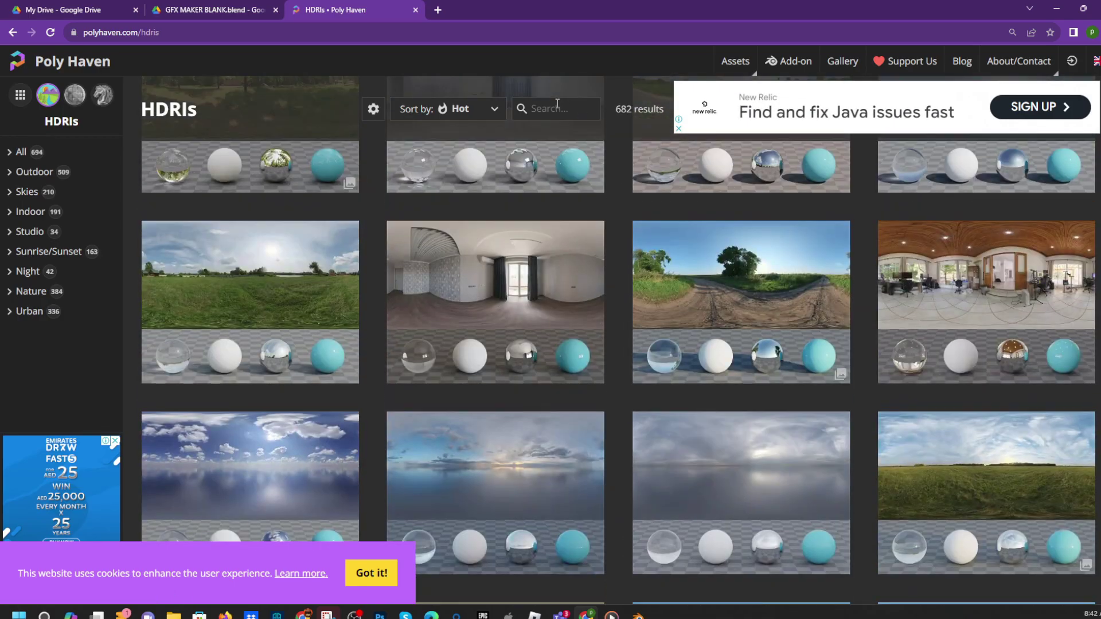
Step: Search the HDRIs for "chineese" and download the Chinese Garden HDRI as a 4K EXR
{"action": "type", "text": "i"}
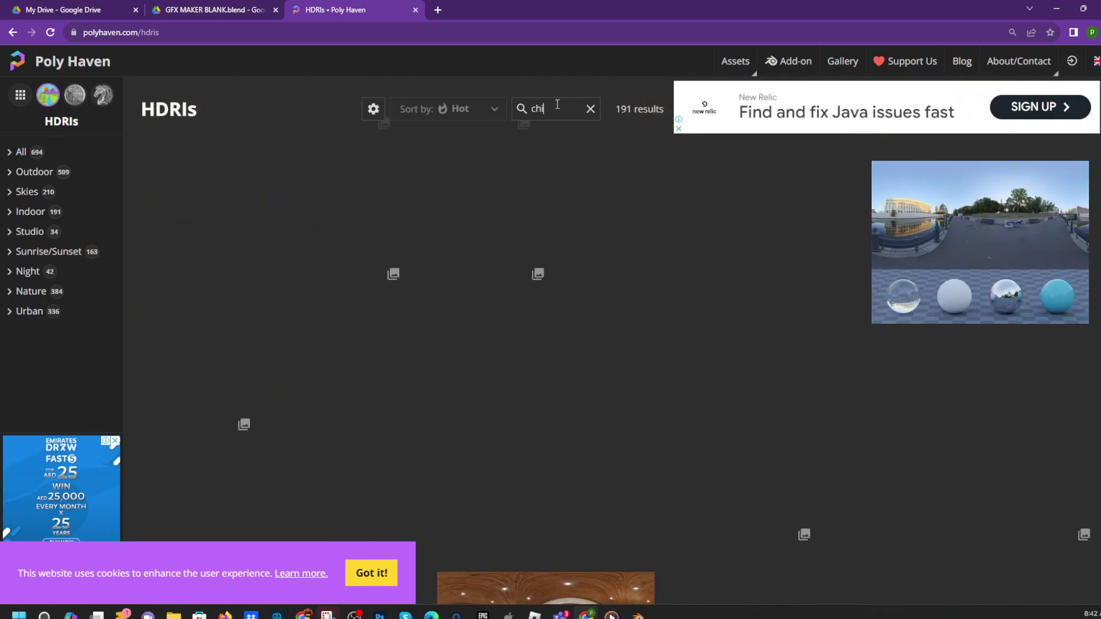
{"action": "type", "text": "neese"}
{"action": "scroll", "coordinate": [572, 293], "scroll_direction": "up", "scroll_amount": 7}
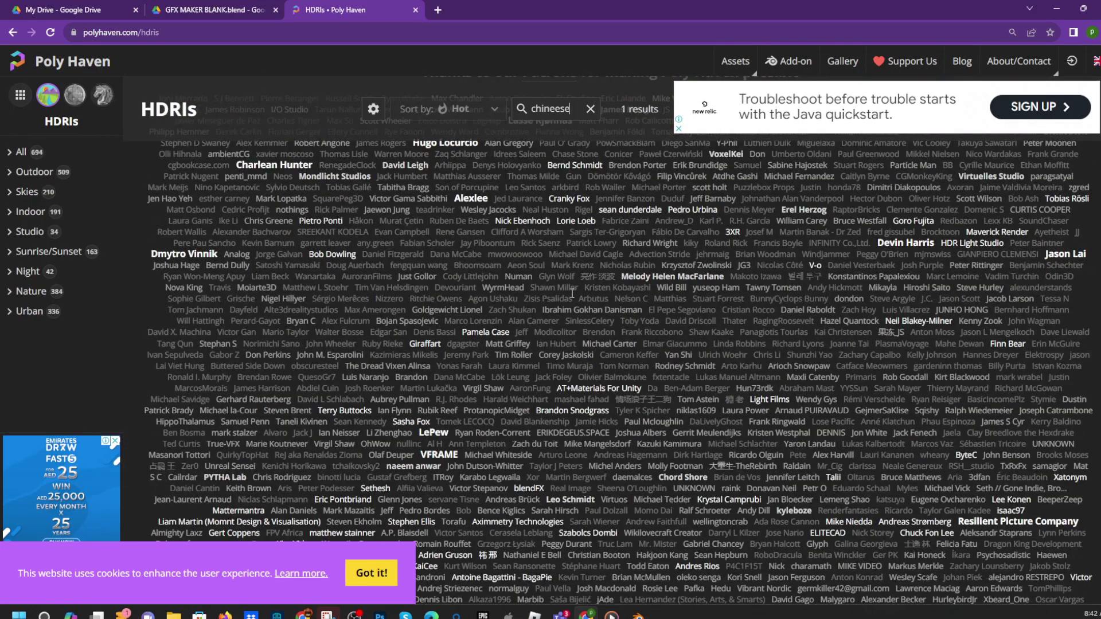
{"action": "scroll", "coordinate": [572, 293], "scroll_direction": "up", "scroll_amount": 5}
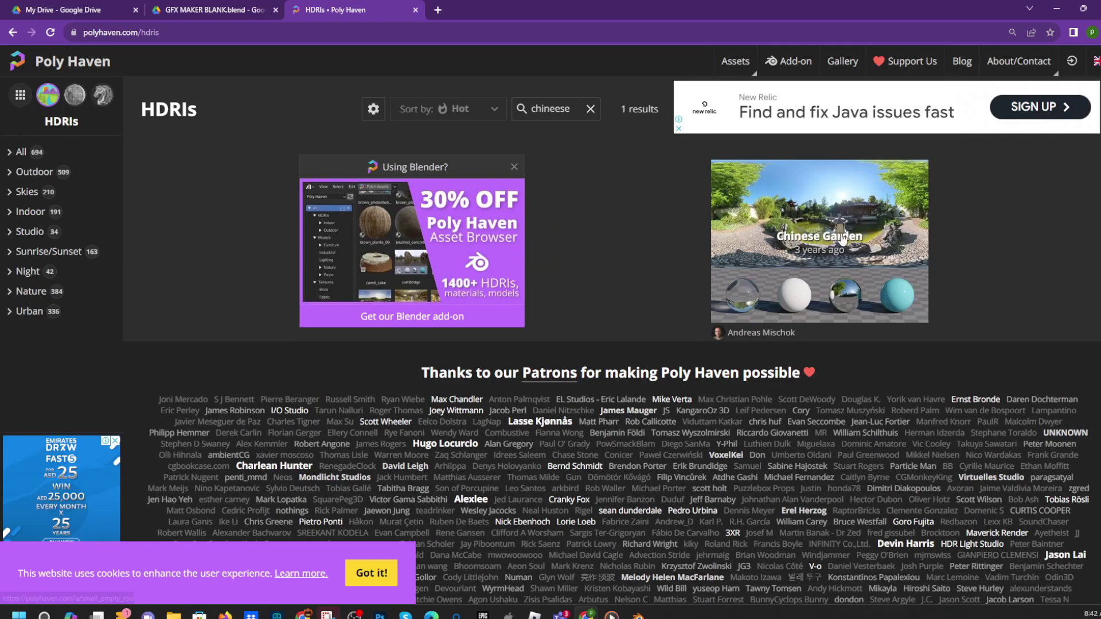
{"action": "left_click", "coordinate": [854, 230]}
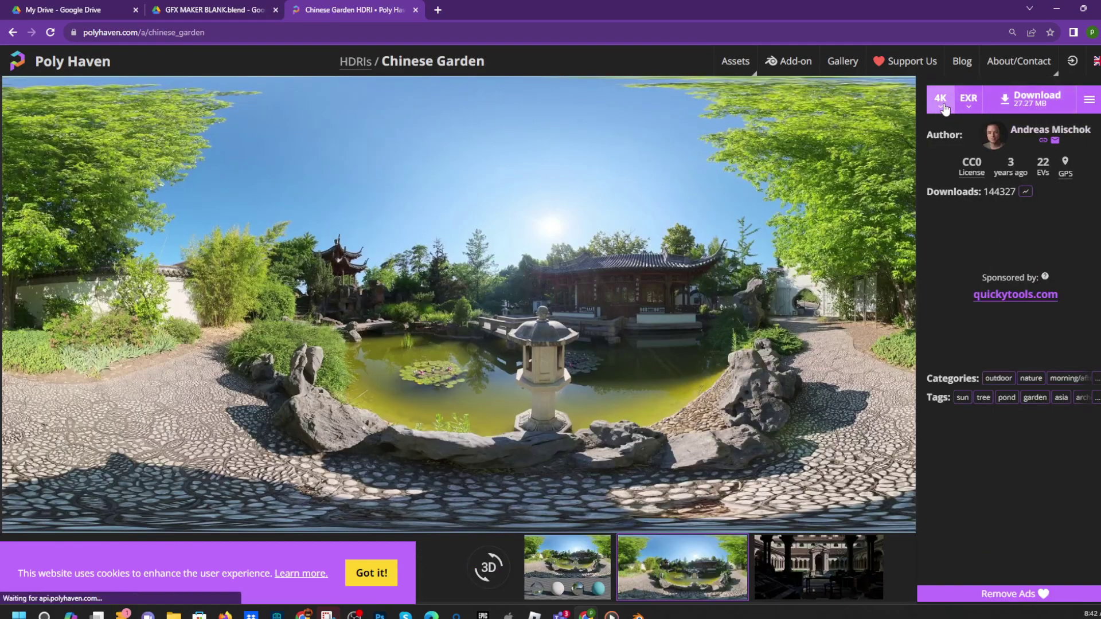
{"action": "left_click", "coordinate": [1058, 112]}
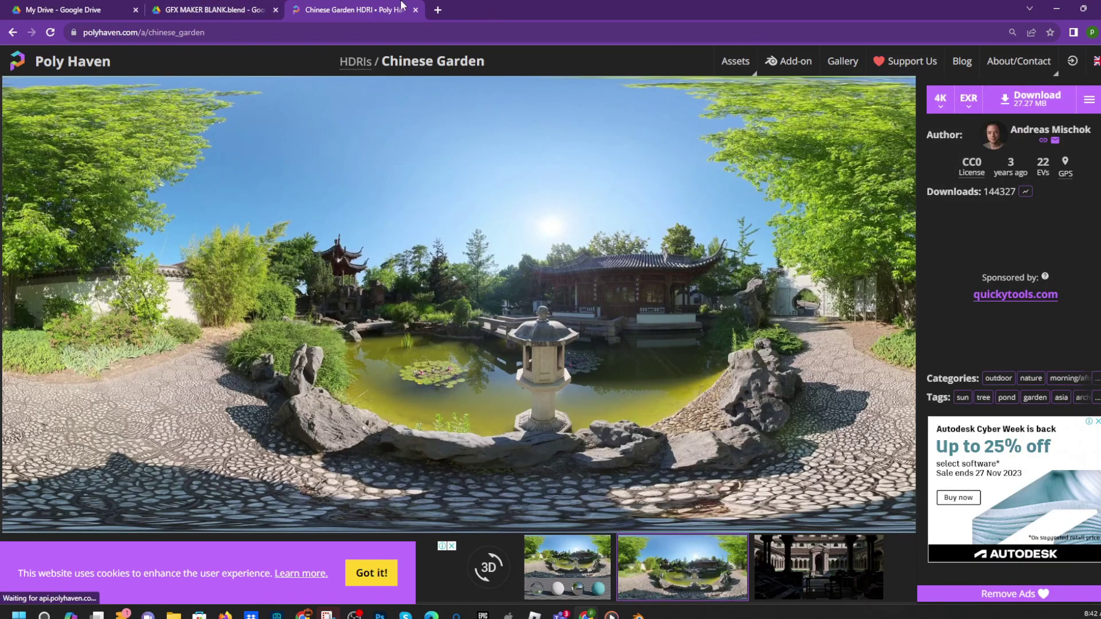
Step: Switch to Blender, enlarge the Properties editor and open the World settings
{"action": "left_click_drag", "start_coordinate": [513, 4], "coordinate": [0, 422]}
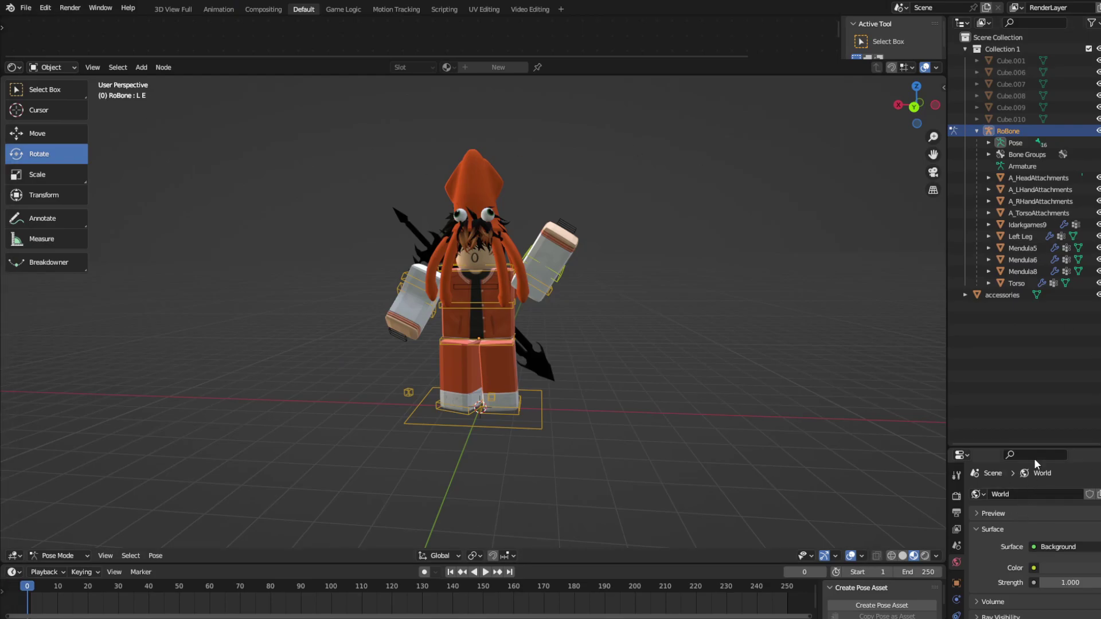
{"action": "left_click_drag", "start_coordinate": [1032, 447], "coordinate": [1021, 170]}
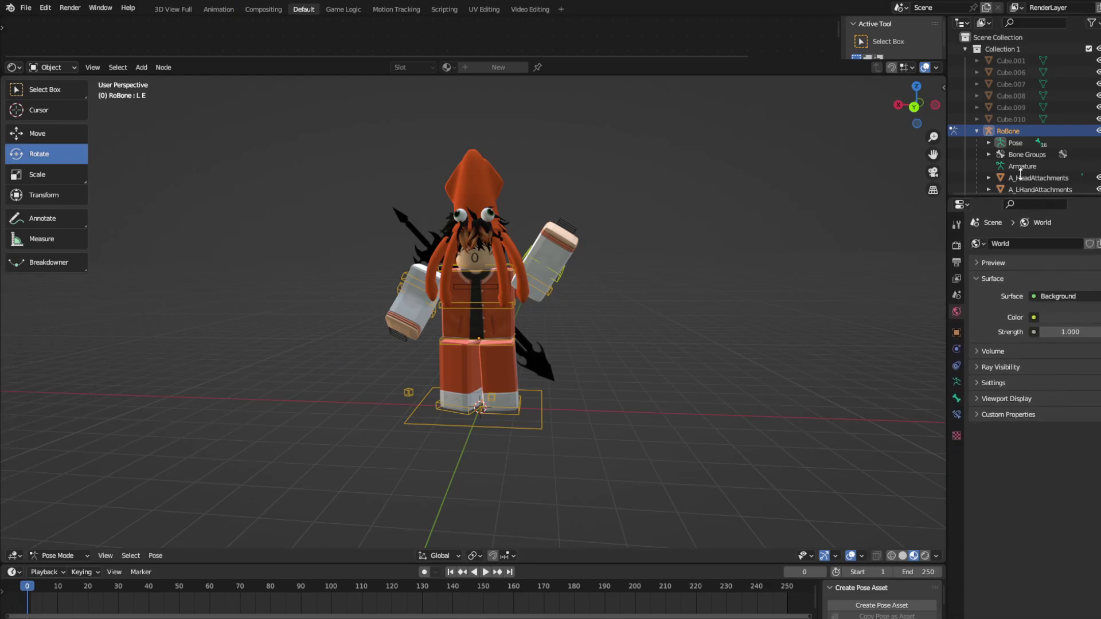
{"action": "left_click", "coordinate": [956, 270]}
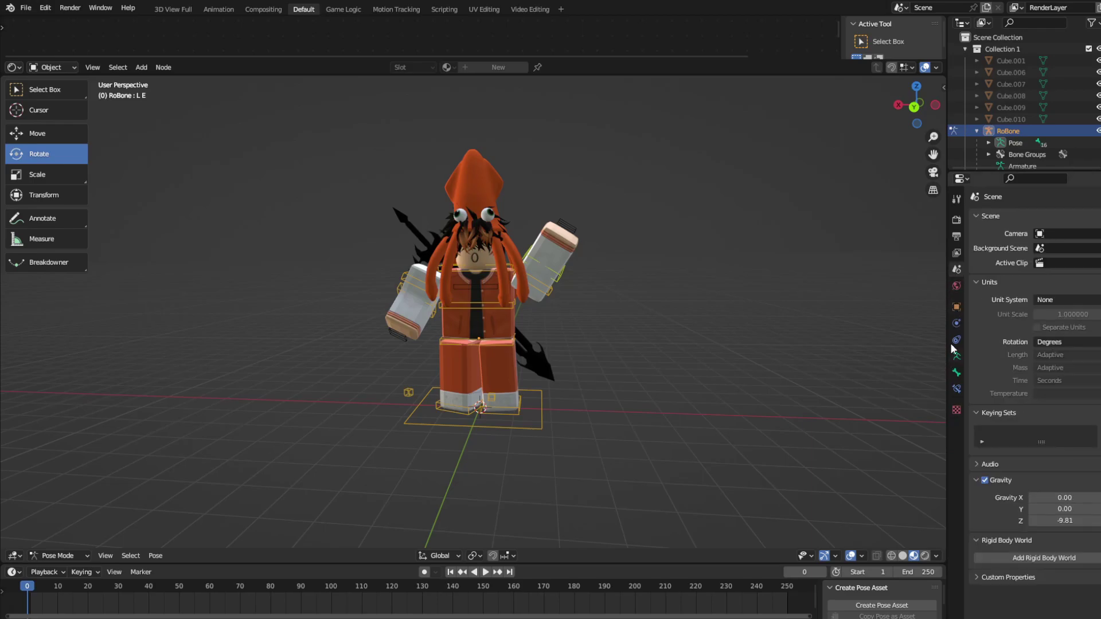
{"action": "left_click", "coordinate": [956, 286]}
Step: Set the World surface background color to an Environment Texture
{"action": "left_click", "coordinate": [1034, 291]}
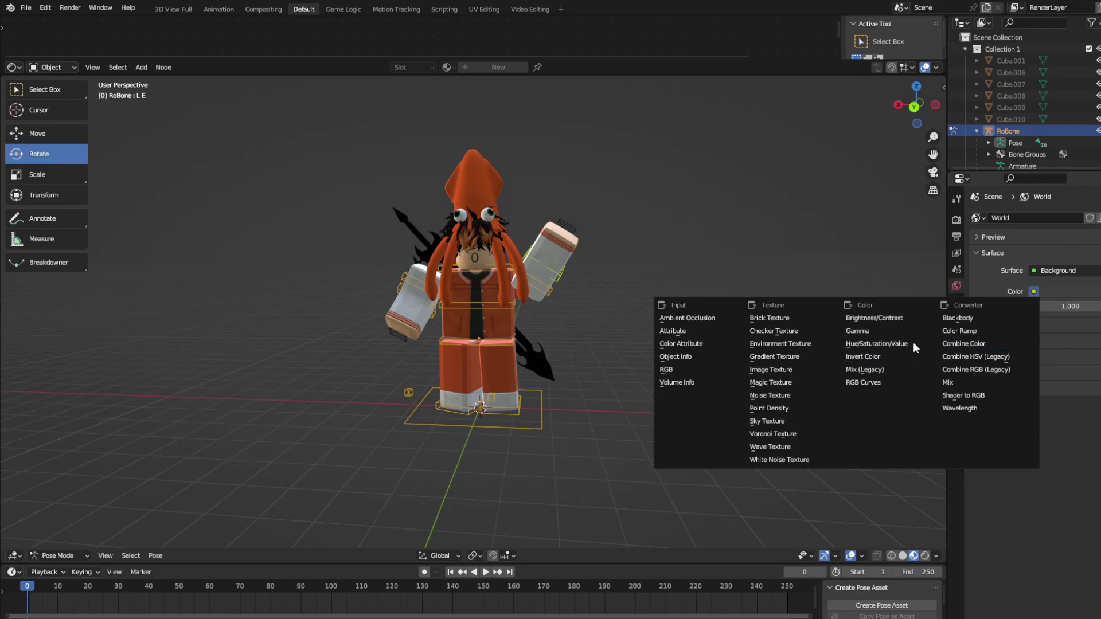
{"action": "left_click", "coordinate": [977, 295]}
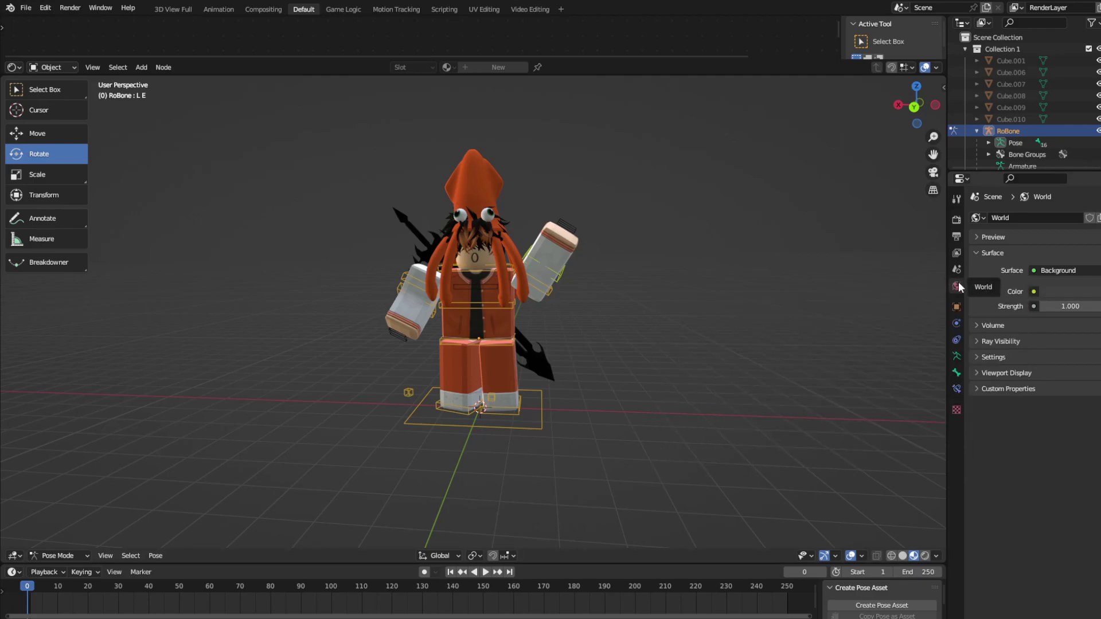
{"action": "left_click", "coordinate": [1047, 291]}
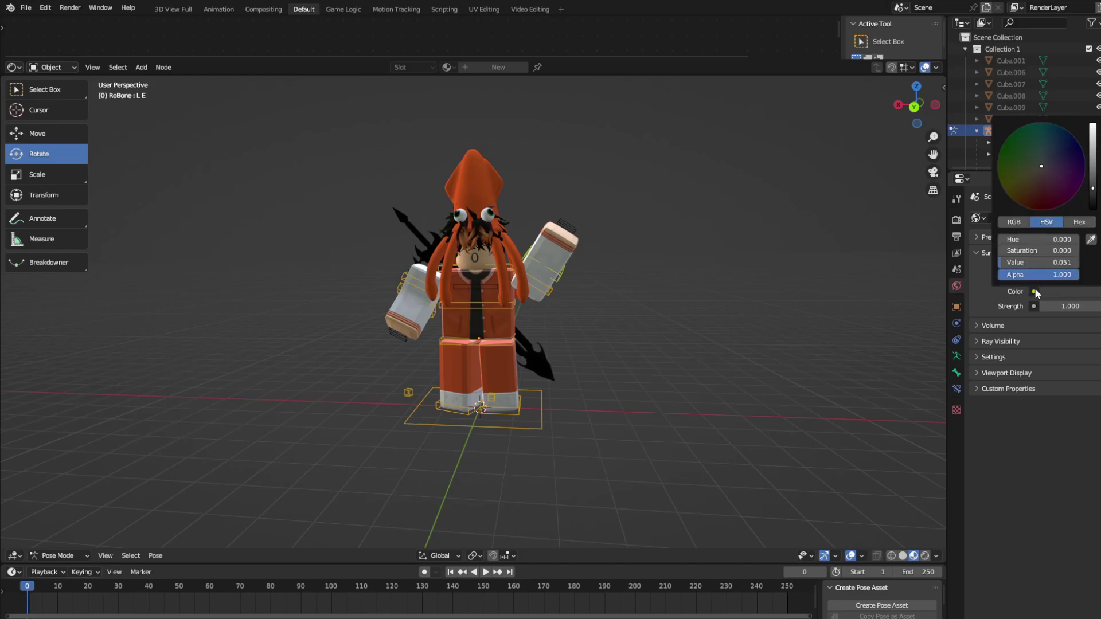
{"action": "left_click", "coordinate": [1034, 292]}
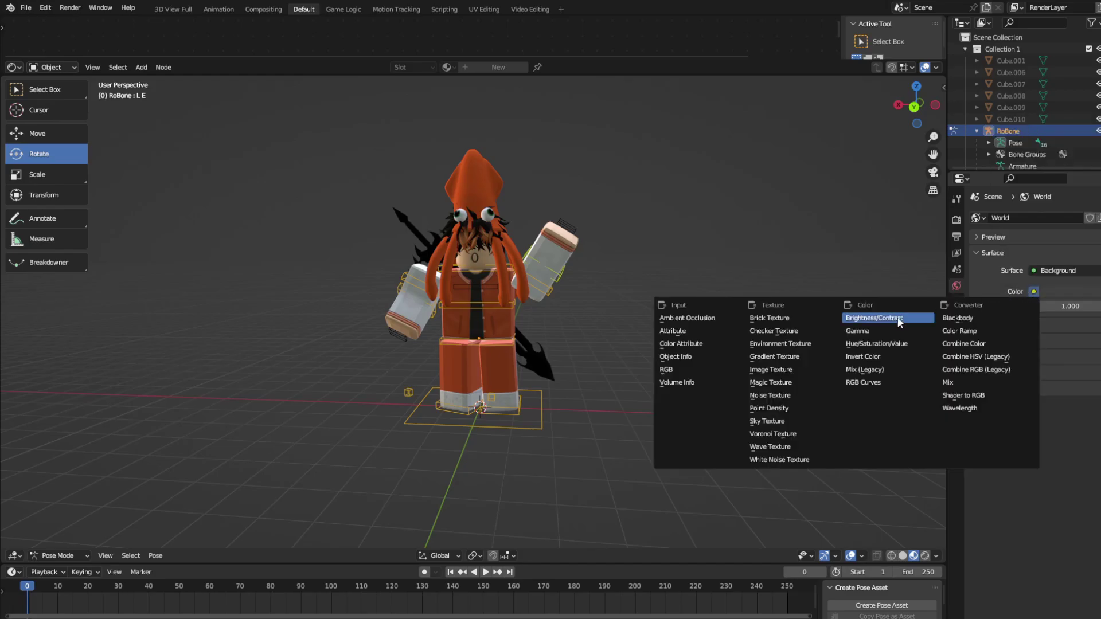
{"action": "left_click", "coordinate": [785, 344]}
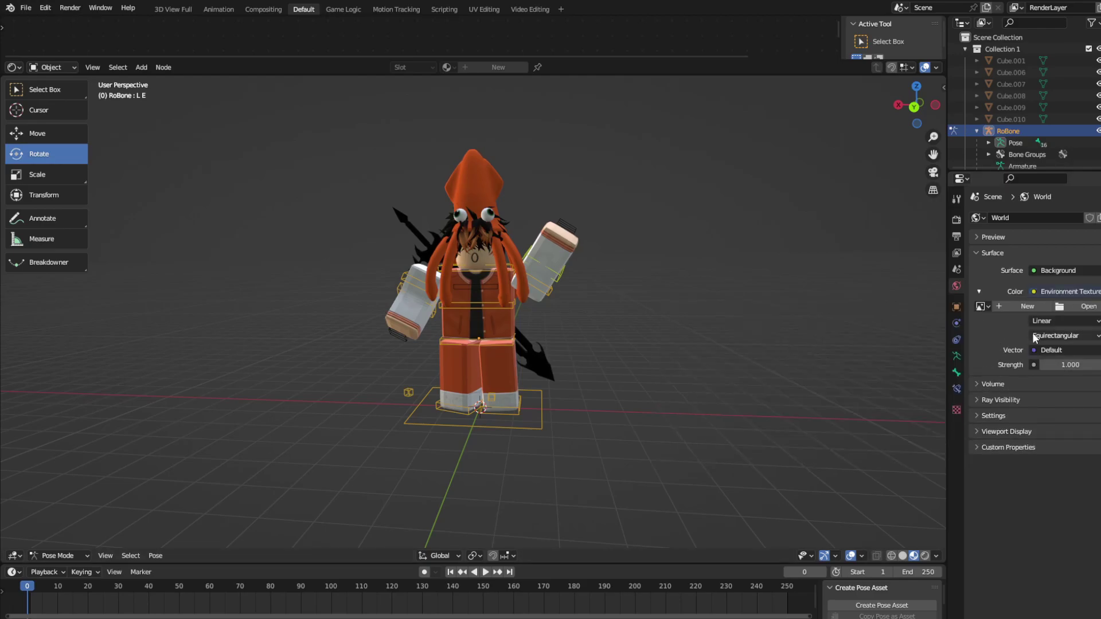
Step: Load chinese_garden_8k.exr as the image of the World's environment texture
{"action": "left_click", "coordinate": [1088, 307]}
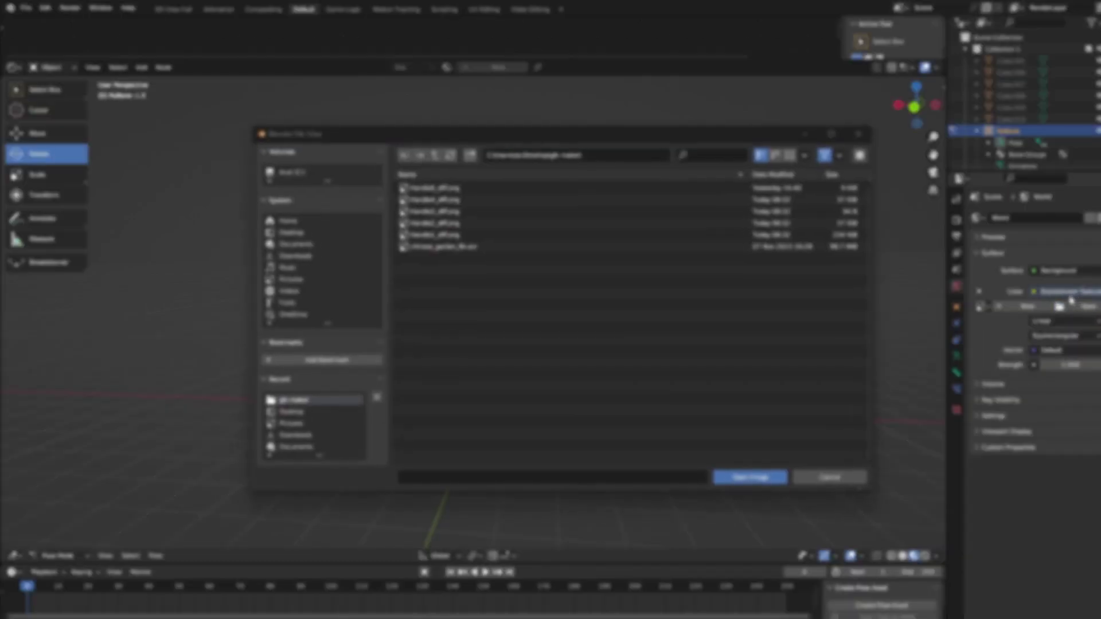
{"action": "left_click", "coordinate": [458, 246]}
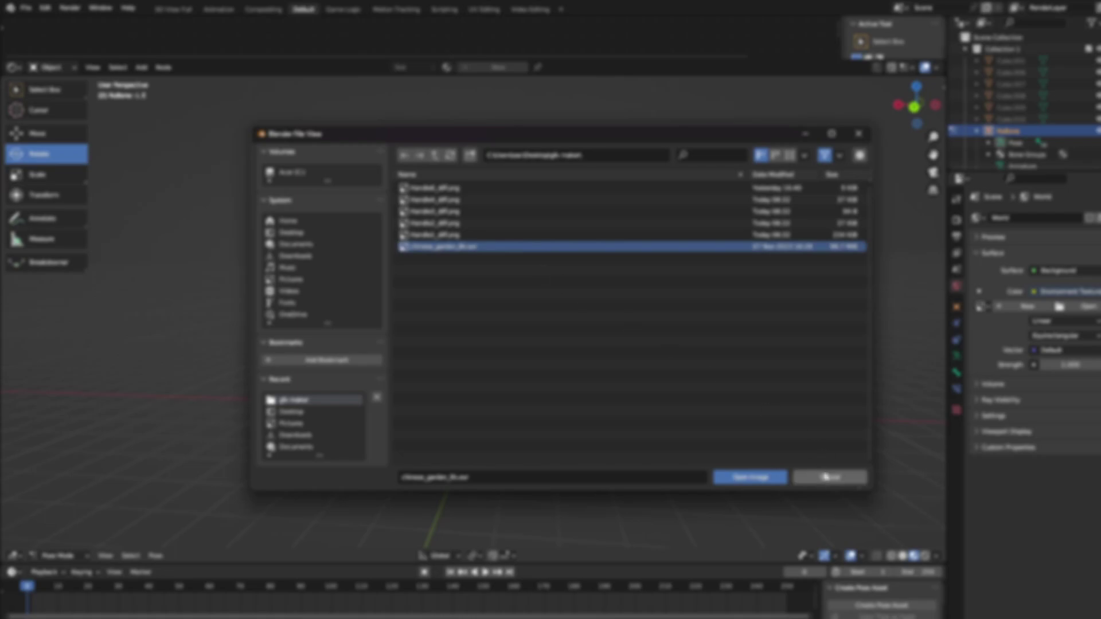
{"action": "left_click", "coordinate": [769, 482]}
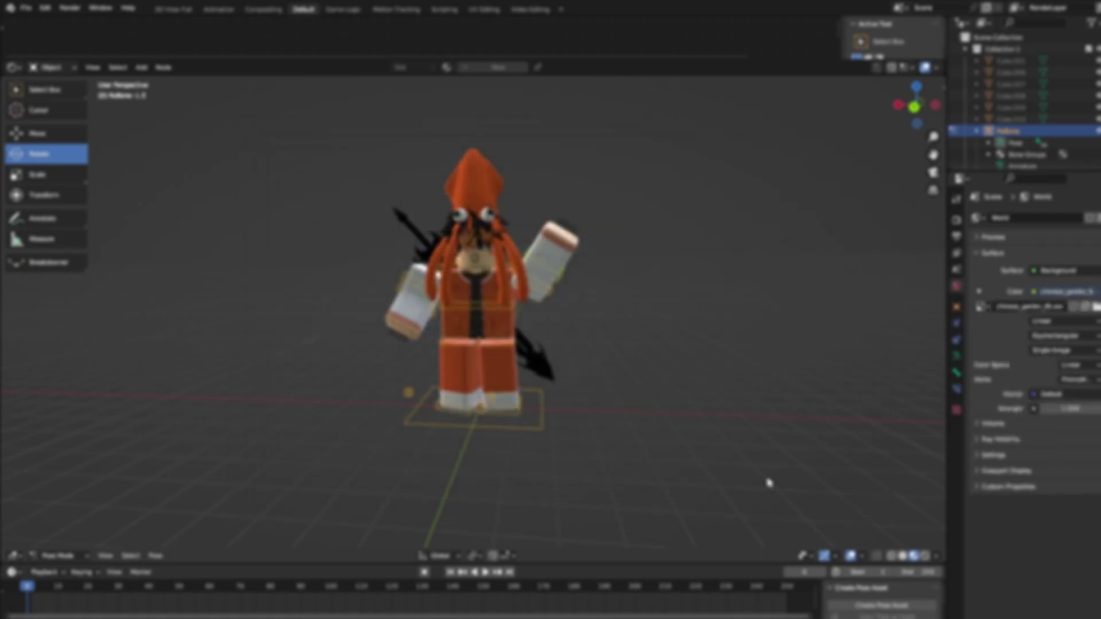
{"action": "mouse_move", "coordinate": [721, 370]}
{"action": "middle_mouse_down"}
{"action": "mouse_move", "coordinate": [741, 371]}
{"action": "mouse_move", "coordinate": [710, 369]}
{"action": "middle_mouse_up"}
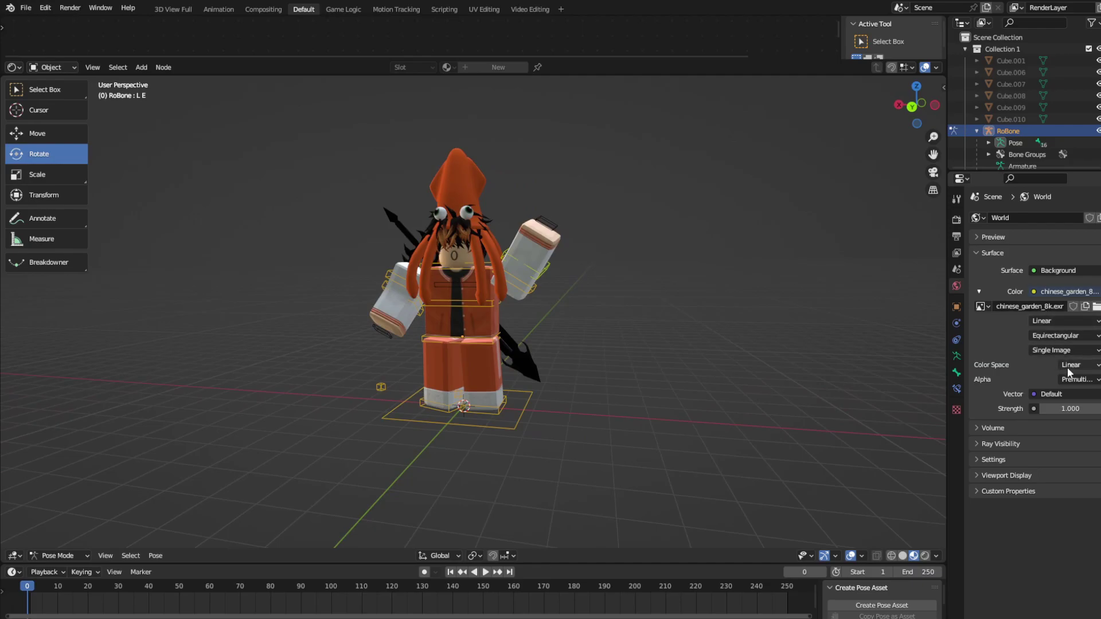
{"action": "middle_click_drag", "start_coordinate": [682, 302], "coordinate": [802, 426]}
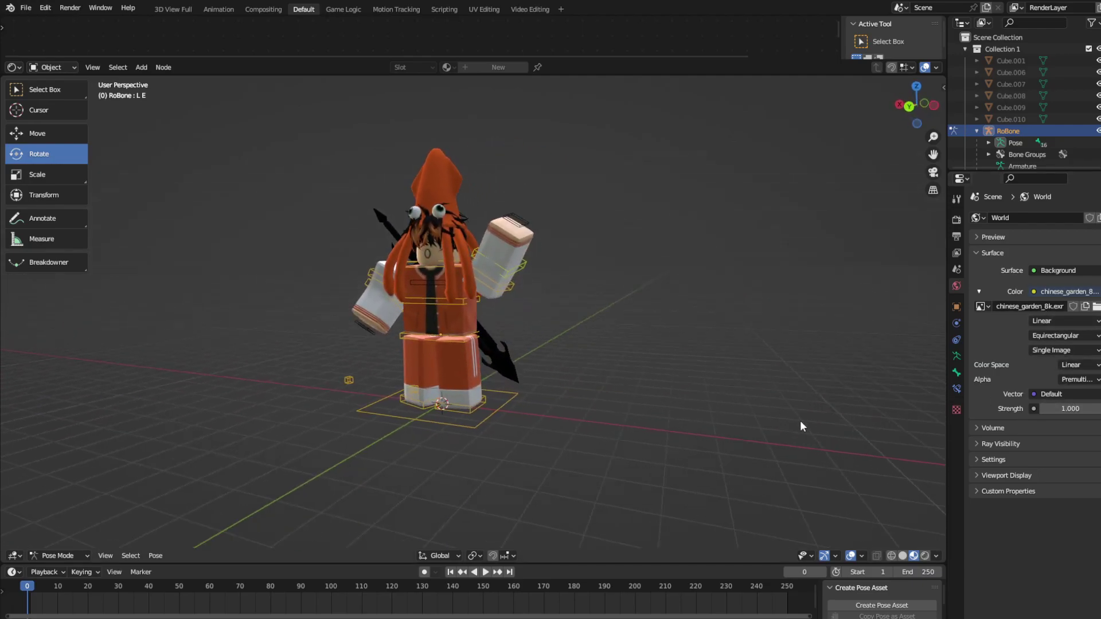
Step: Preview the avatar against the garden environment from several angles in Rendered shading, and return to Material Preview
{"action": "left_click", "coordinate": [925, 557]}
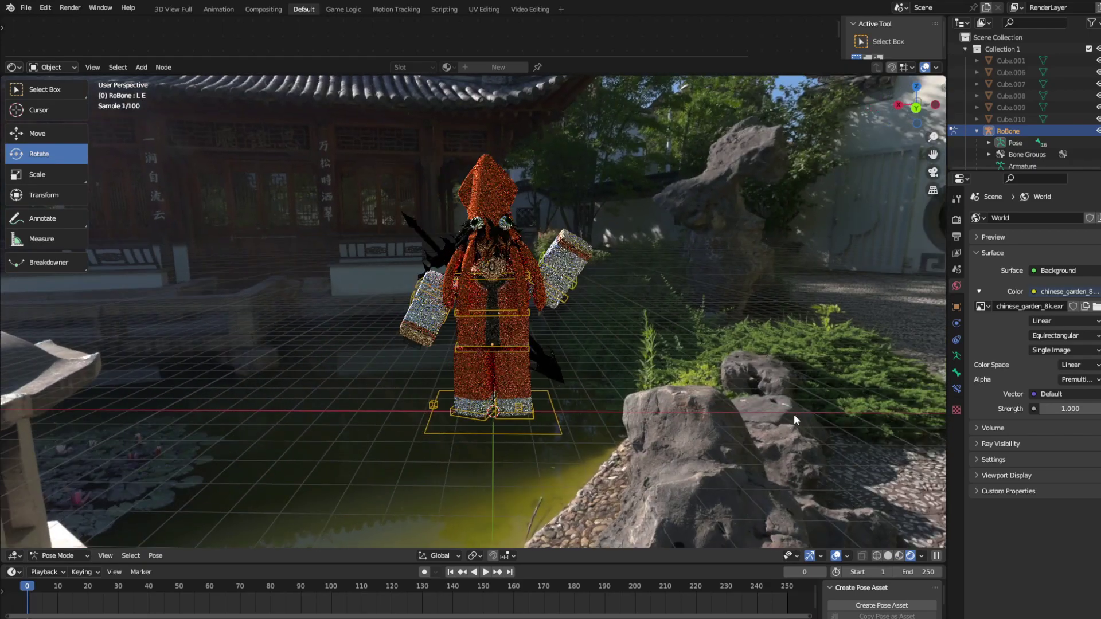
{"action": "middle_click_drag", "start_coordinate": [794, 414], "coordinate": [668, 350]}
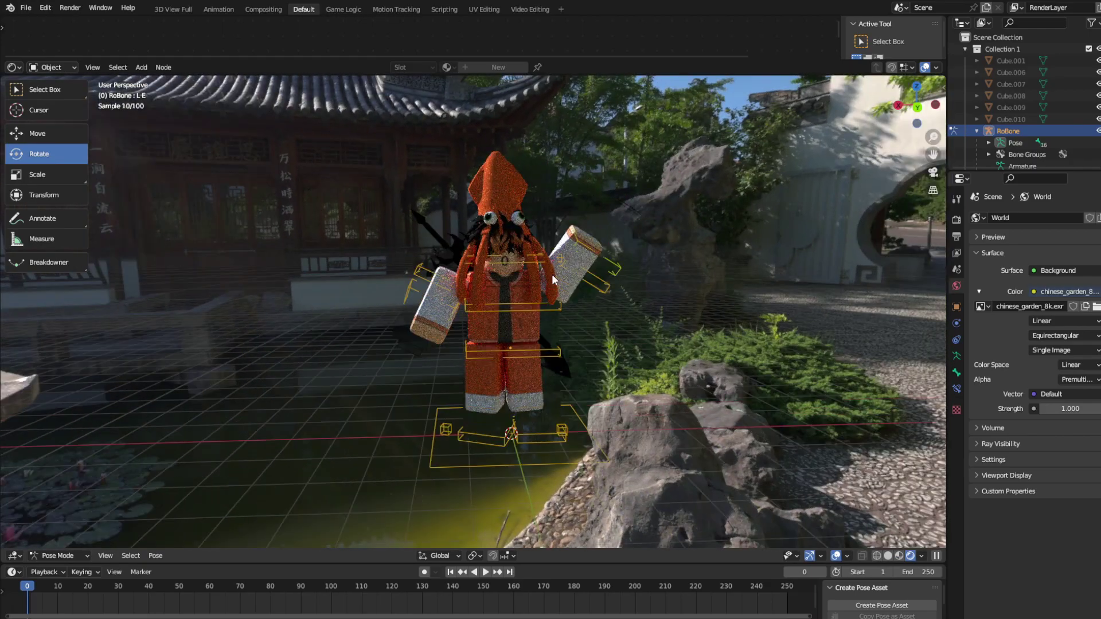
{"action": "scroll", "coordinate": [552, 273], "scroll_direction": "up", "scroll_amount": 7}
{"action": "scroll", "coordinate": [552, 274], "scroll_direction": "down", "scroll_amount": 7}
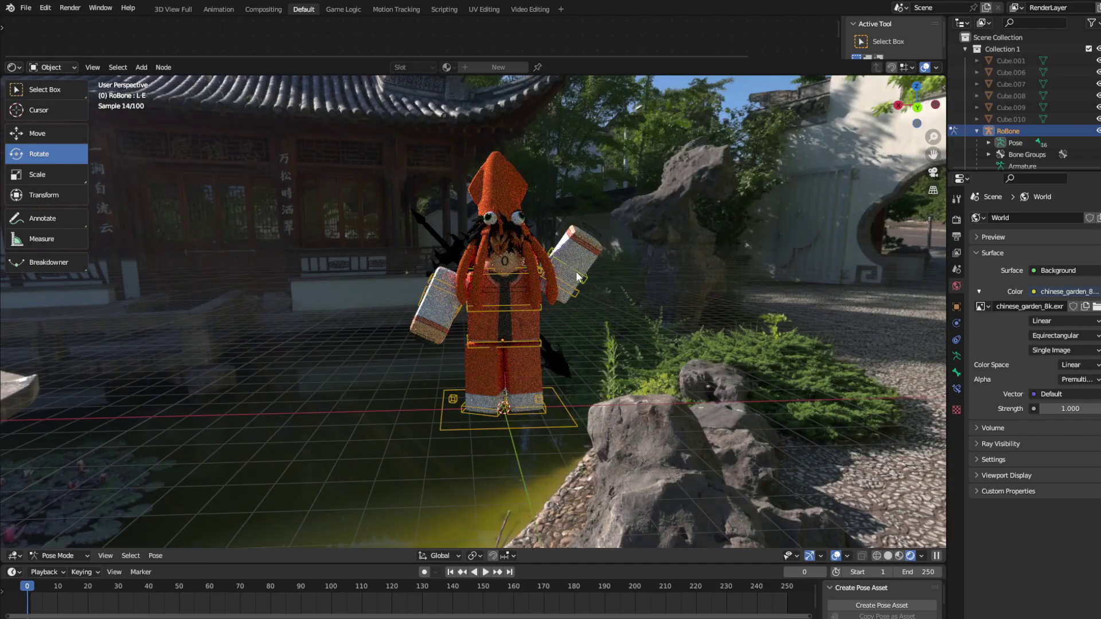
{"action": "middle_click_drag", "start_coordinate": [576, 271], "coordinate": [477, 235]}
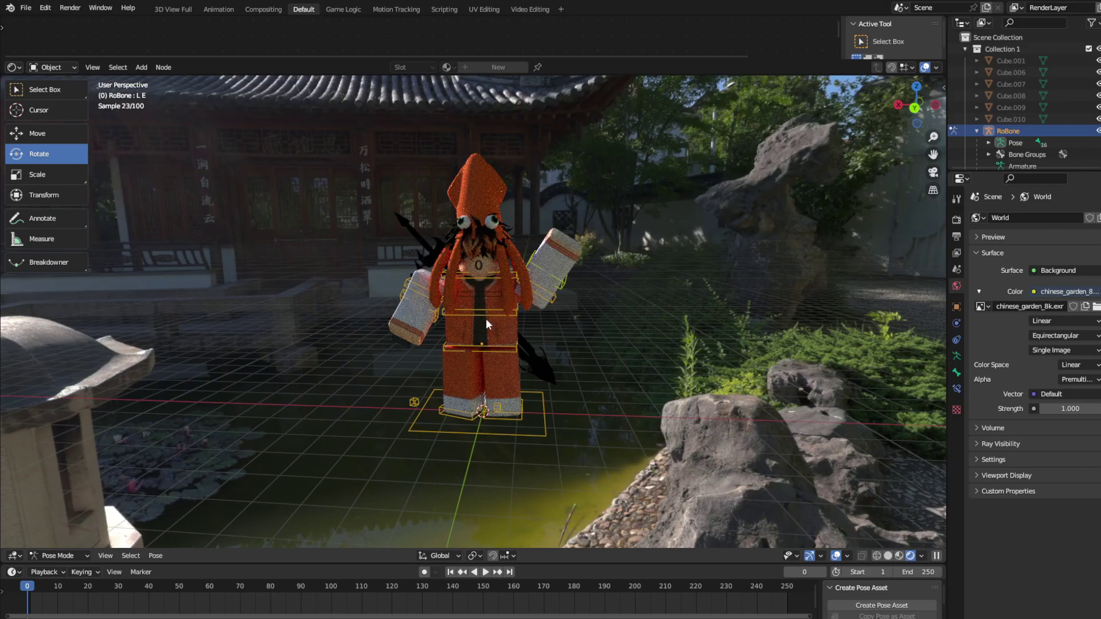
{"action": "middle_click_drag", "start_coordinate": [643, 382], "coordinate": [651, 381]}
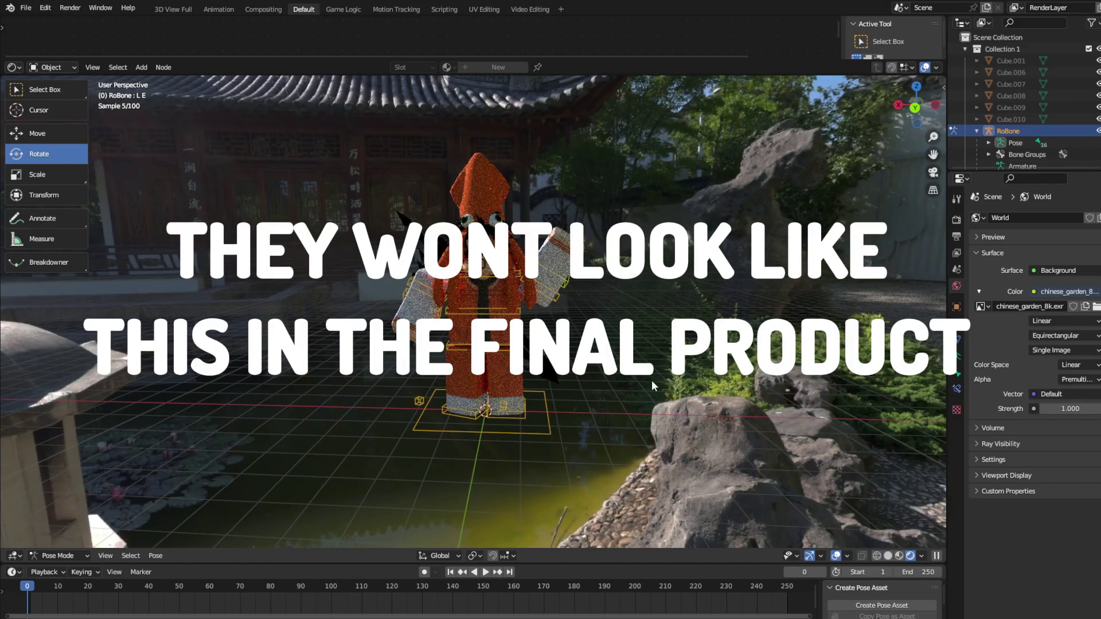
{"action": "left_click", "coordinate": [899, 556]}
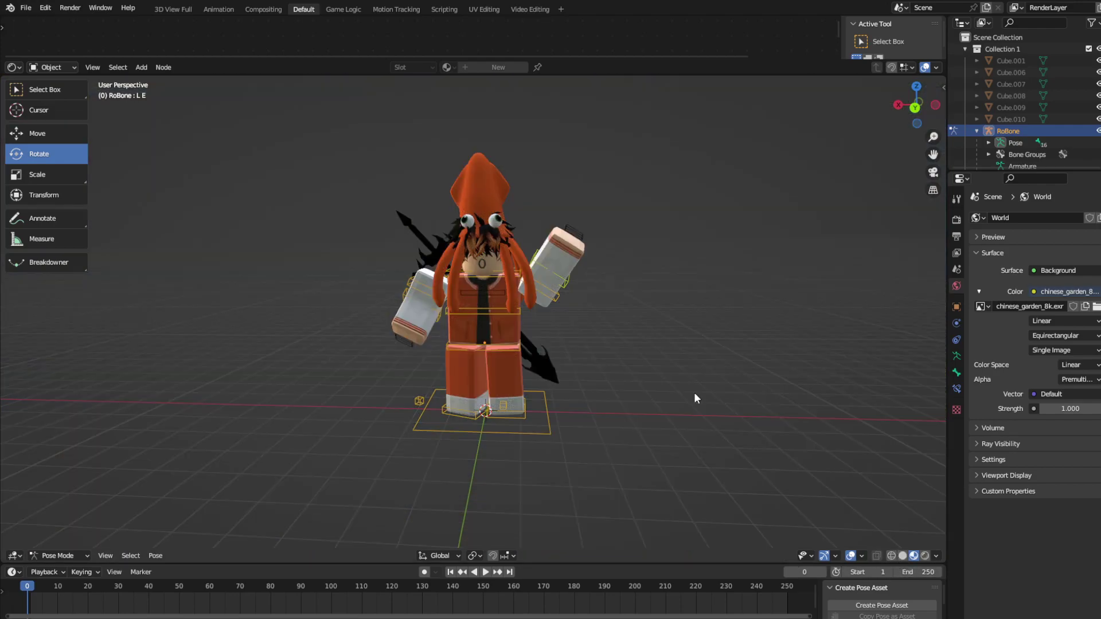
{"action": "mouse_move", "coordinate": [694, 392]}
{"action": "middle_mouse_down"}
{"action": "mouse_move", "coordinate": [686, 367]}
{"action": "mouse_move", "coordinate": [663, 367]}
{"action": "mouse_move", "coordinate": [671, 361]}
{"action": "middle_mouse_up"}
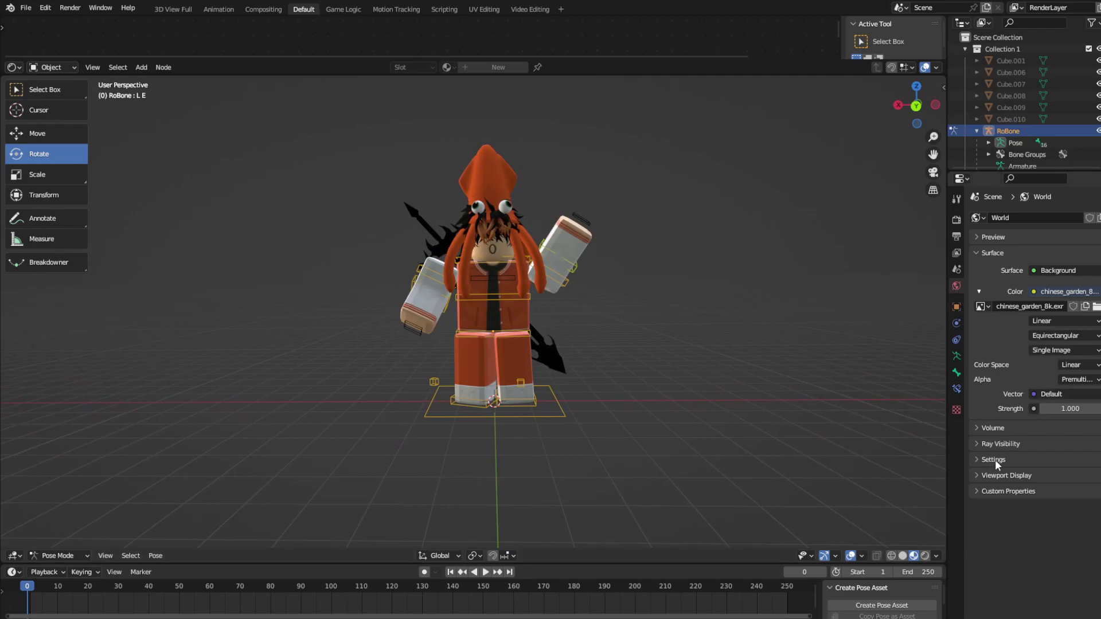
{"action": "left_click", "coordinate": [958, 256]}
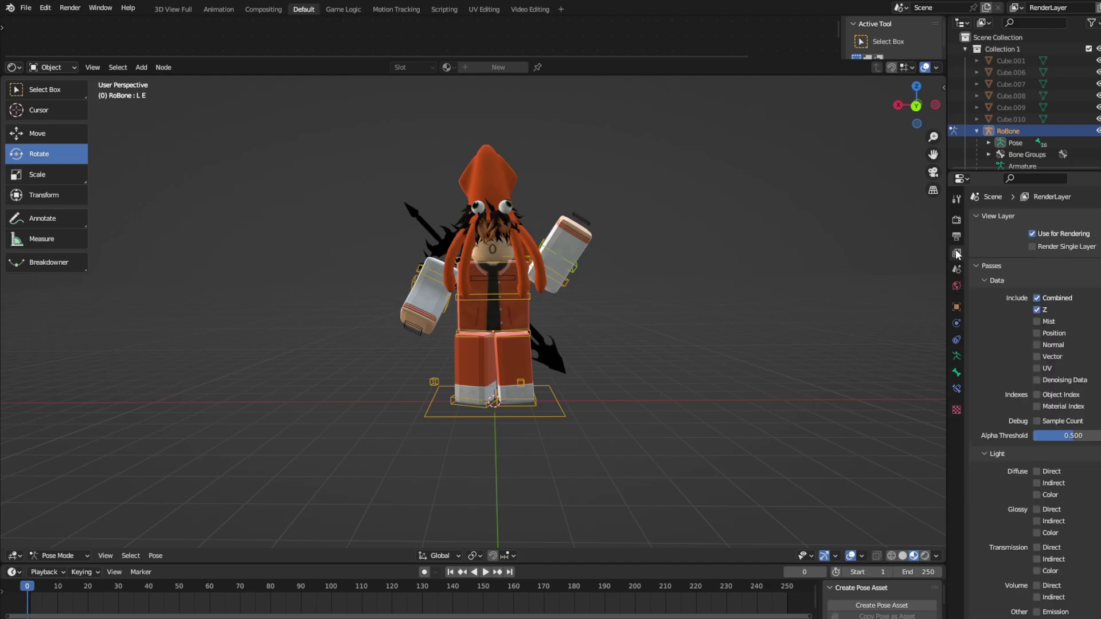
{"action": "left_click", "coordinate": [955, 238]}
{"action": "left_click", "coordinate": [952, 255]}
{"action": "left_click", "coordinate": [956, 237]}
{"action": "left_click", "coordinate": [1068, 325]}
{"action": "left_click", "coordinate": [1065, 419]}
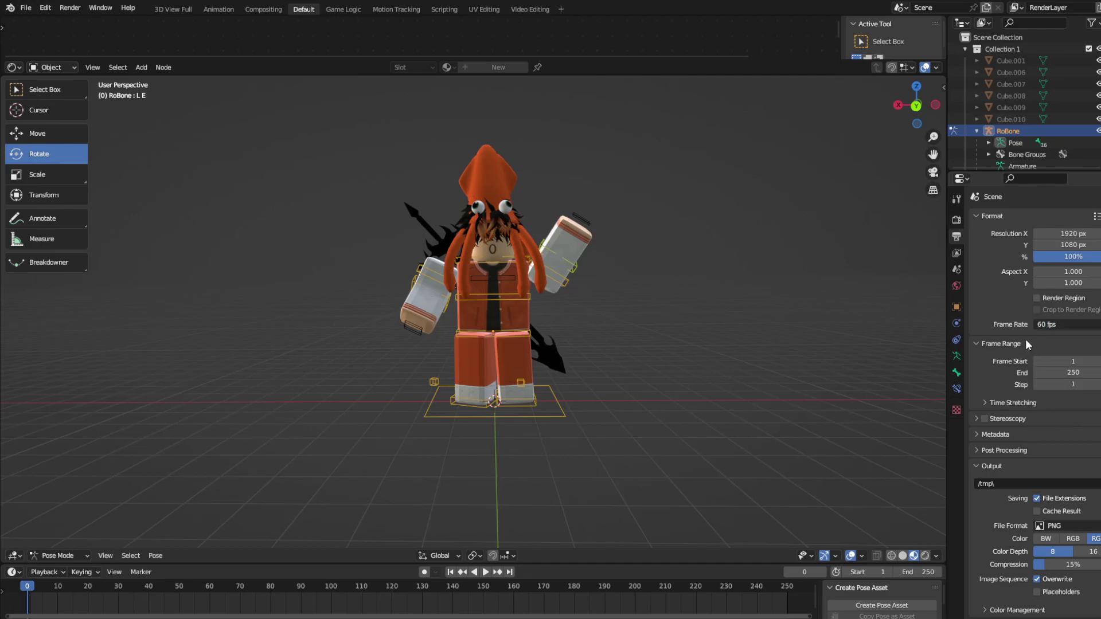
{"action": "left_click", "coordinate": [957, 269]}
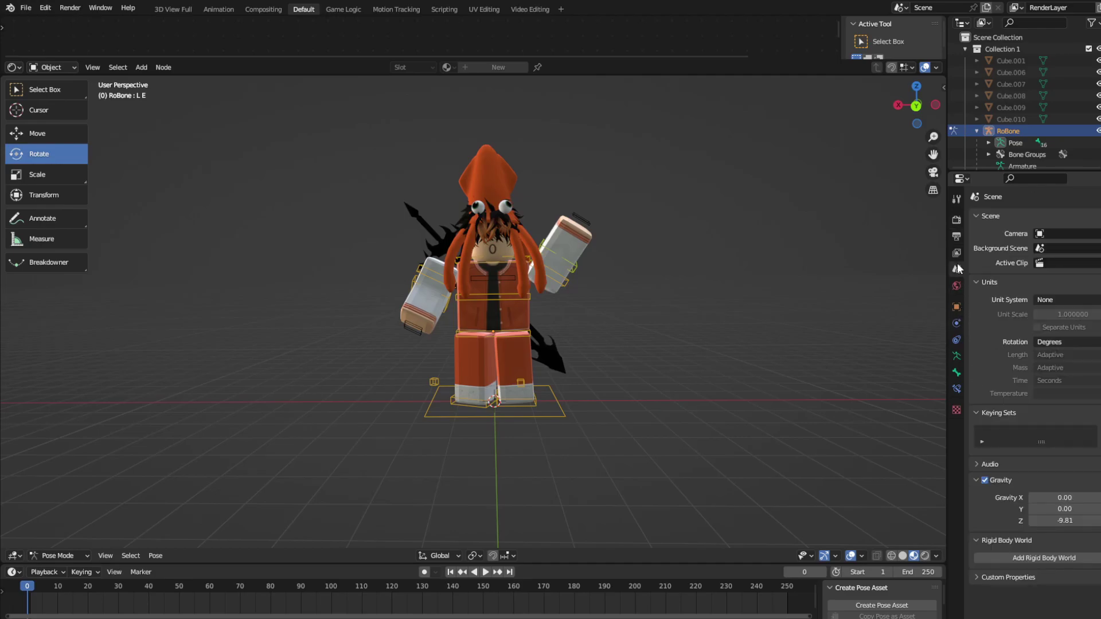
Step: Set the World background strength to 1.600 and show the scene in Rendered shading
{"action": "left_click", "coordinate": [956, 285]}
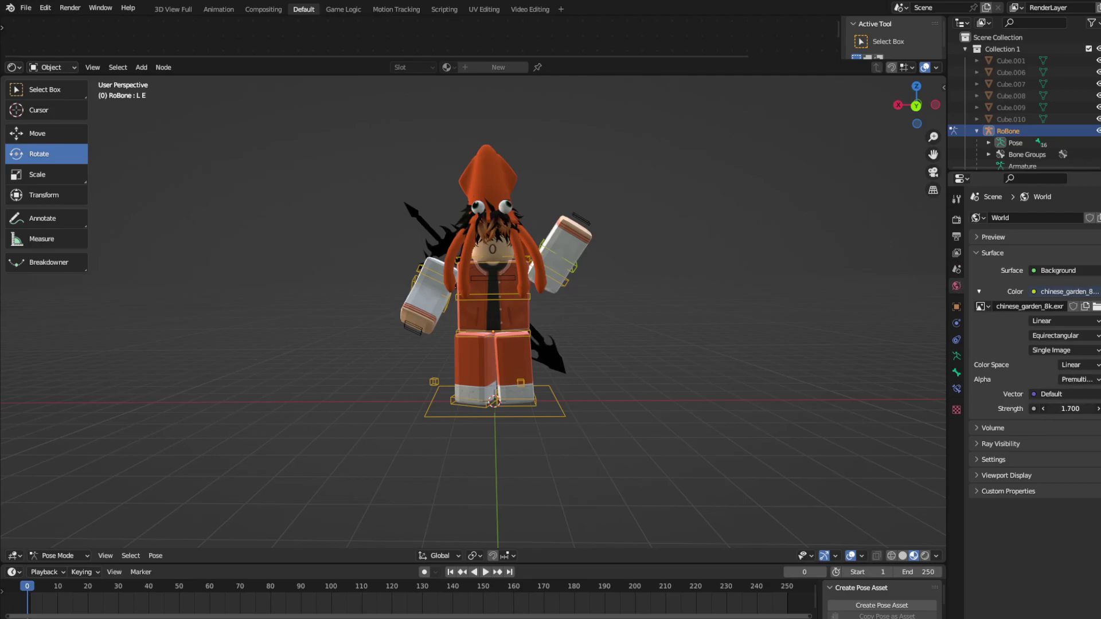
{"action": "left_click", "coordinate": [925, 556]}
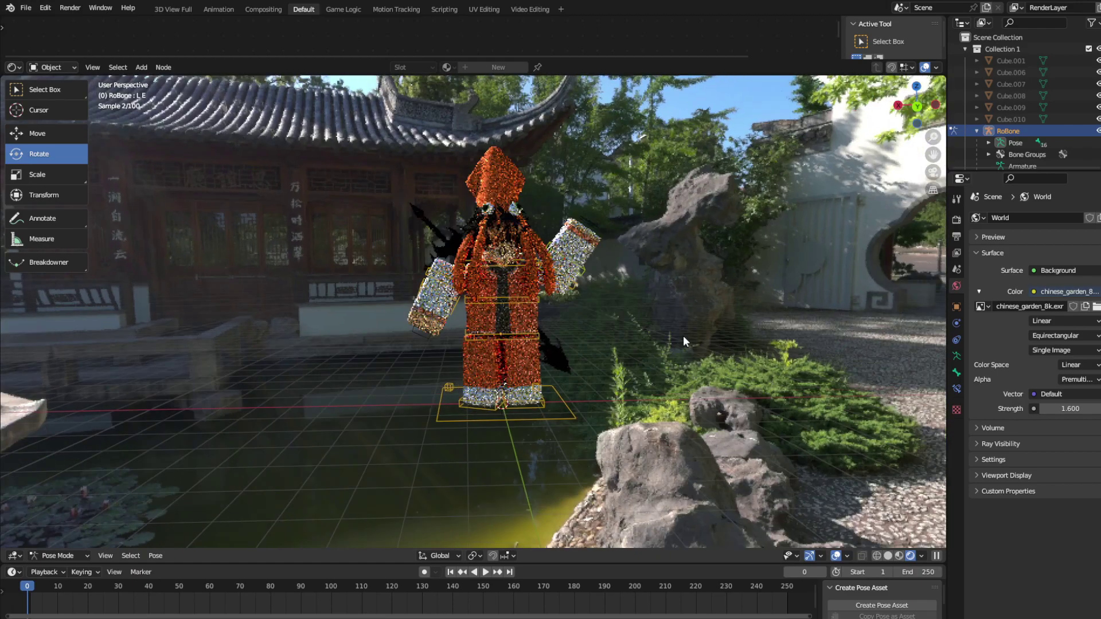
{"action": "middle_click_drag", "start_coordinate": [683, 336], "coordinate": [570, 404]}
Step: Switch the RoBone rig from Pose Mode to Object Mode
{"action": "left_click", "coordinate": [490, 426]}
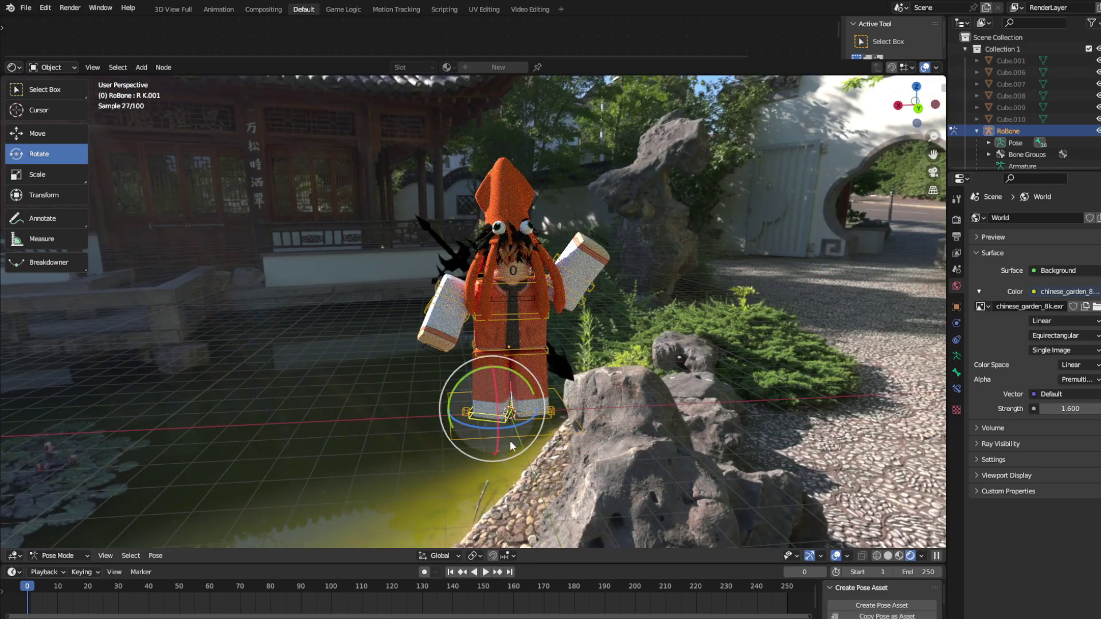
{"action": "left_click", "coordinate": [46, 555]}
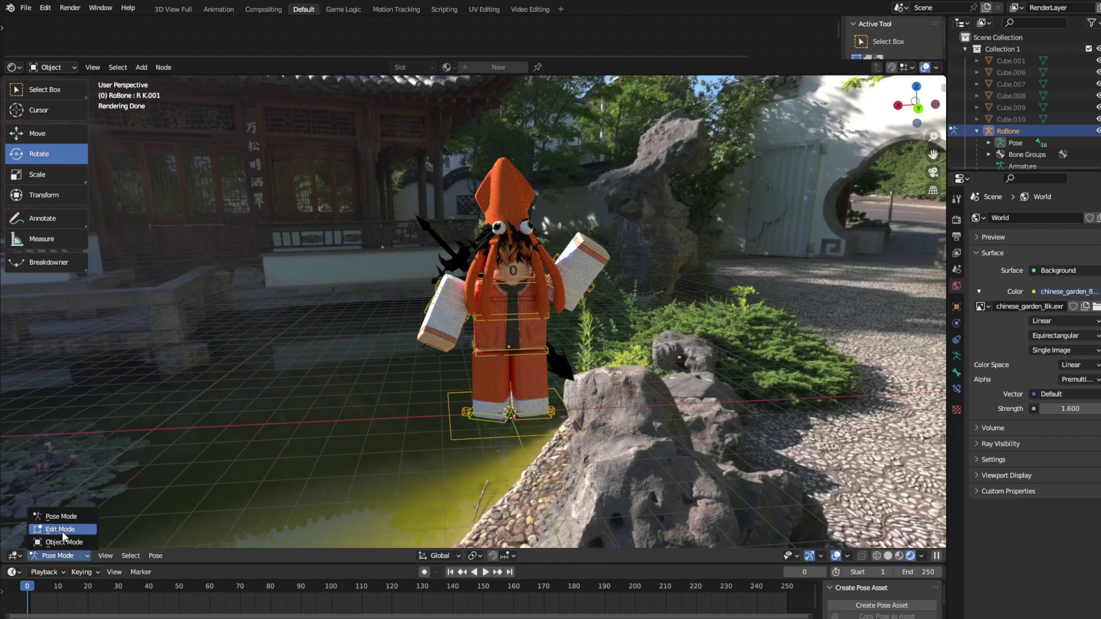
{"action": "left_click", "coordinate": [62, 530]}
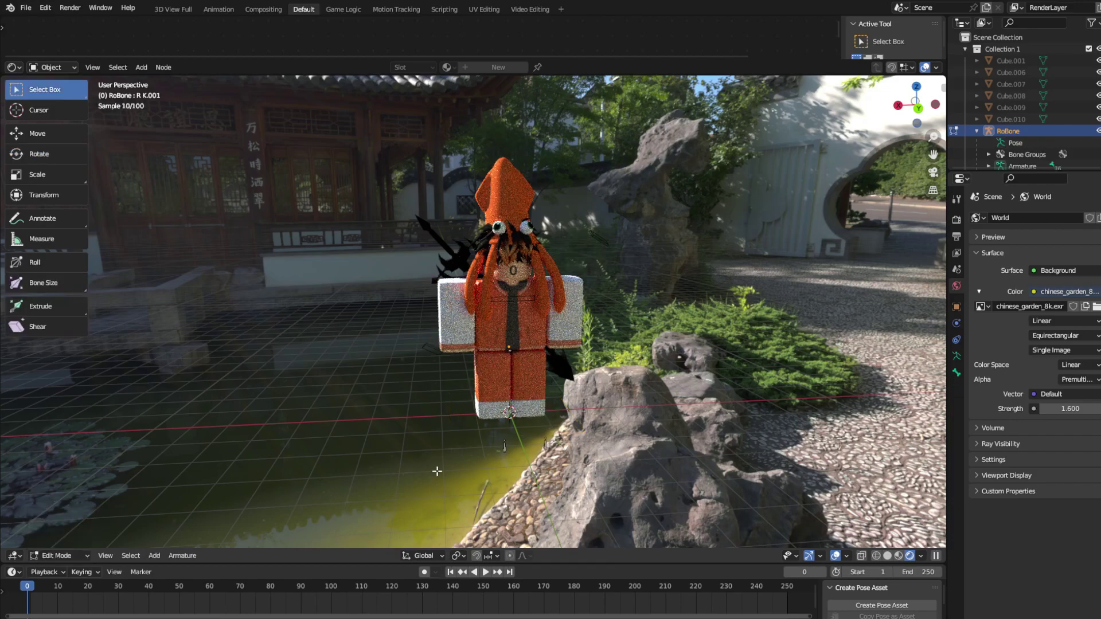
{"action": "left_click", "coordinate": [69, 556]}
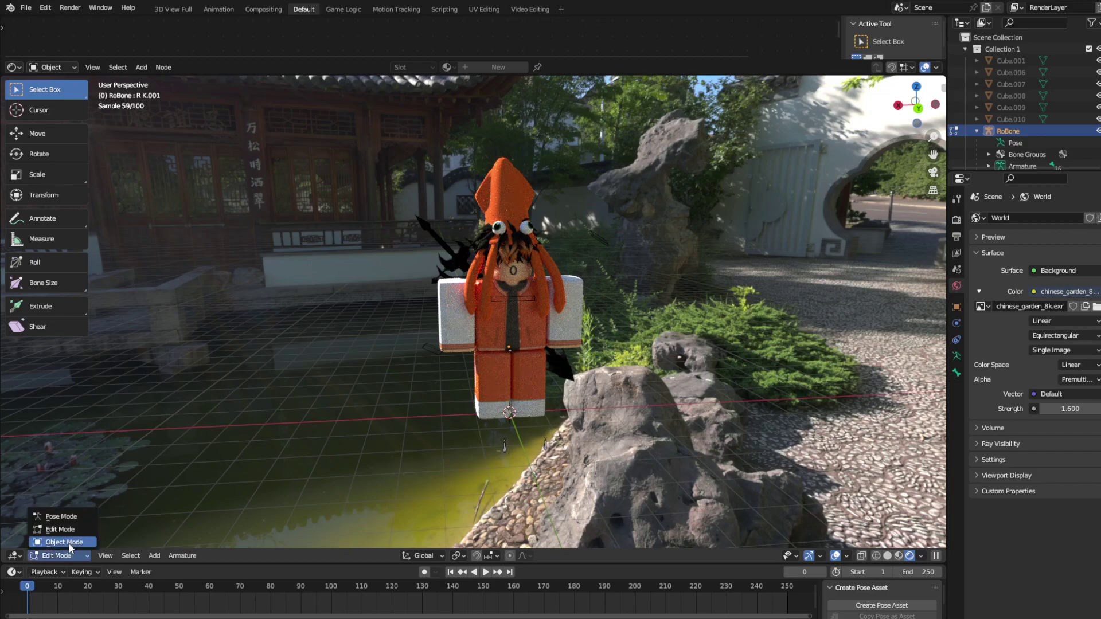
{"action": "left_click", "coordinate": [70, 541]}
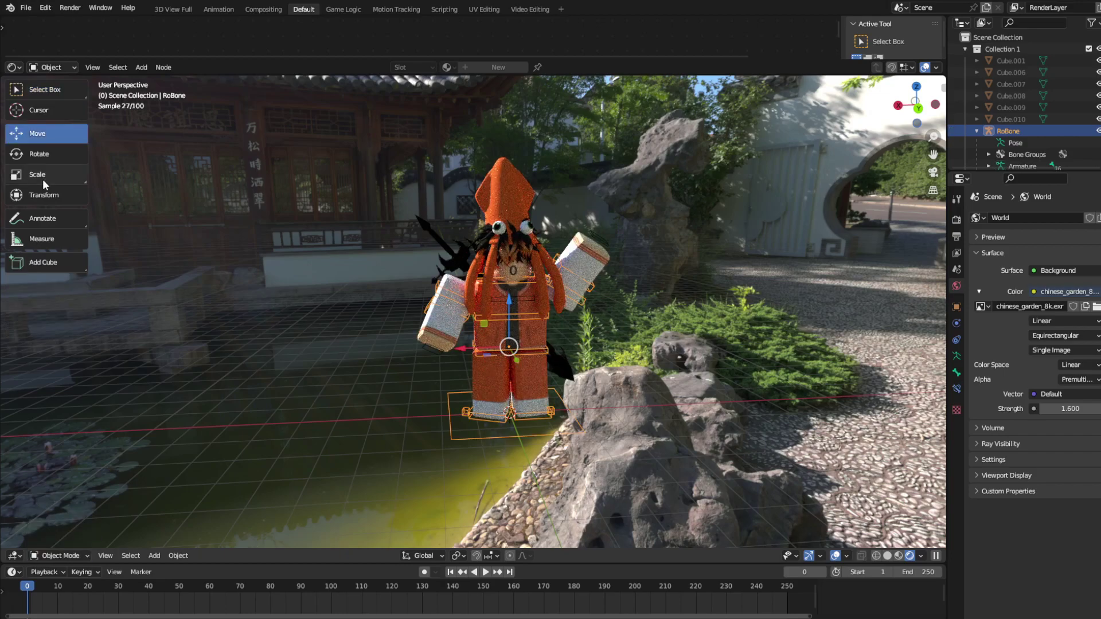
Step: Rotate the whole RoBone rig around its vertical axis so the avatar faces the view with the garden path behind it
{"action": "left_click", "coordinate": [41, 154]}
{"action": "left_click_drag", "start_coordinate": [486, 356], "coordinate": [419, 391]}
{"action": "left_click_drag", "start_coordinate": [390, 303], "coordinate": [371, 277]}
{"action": "left_click", "coordinate": [378, 278]}
{"action": "middle_click_drag", "start_coordinate": [425, 278], "coordinate": [450, 270]}
{"action": "mouse_move", "coordinate": [635, 319]}
{"action": "middle_mouse_down"}
{"action": "mouse_move", "coordinate": [655, 327]}
{"action": "mouse_move", "coordinate": [635, 306]}
{"action": "middle_mouse_up"}
{"action": "middle_click_drag", "start_coordinate": [711, 322], "coordinate": [739, 324]}
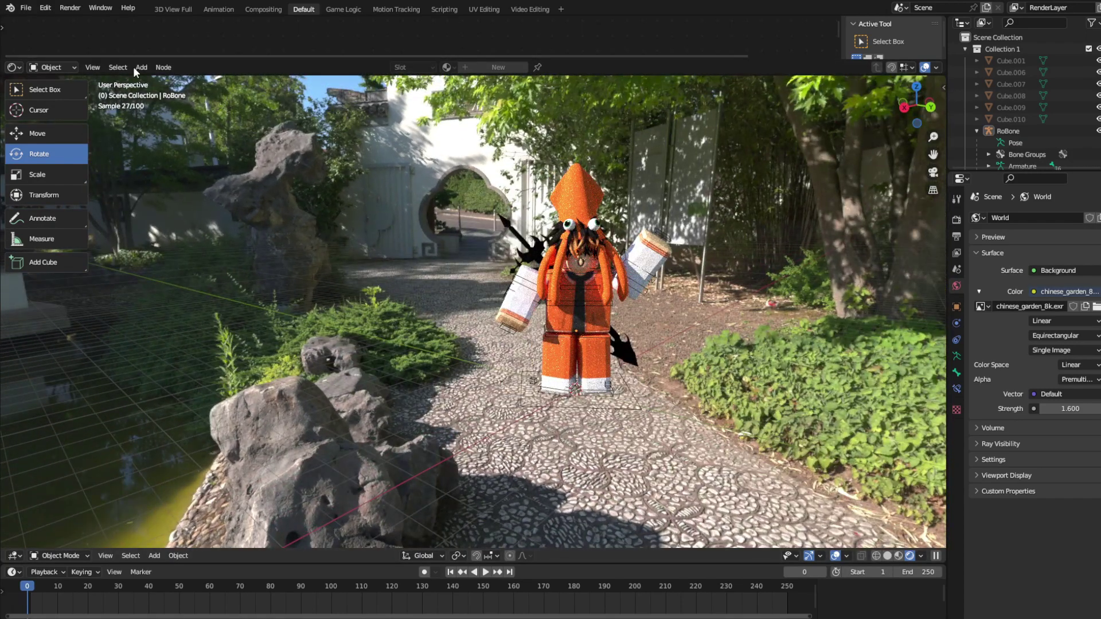
{"action": "left_click", "coordinate": [57, 556]}
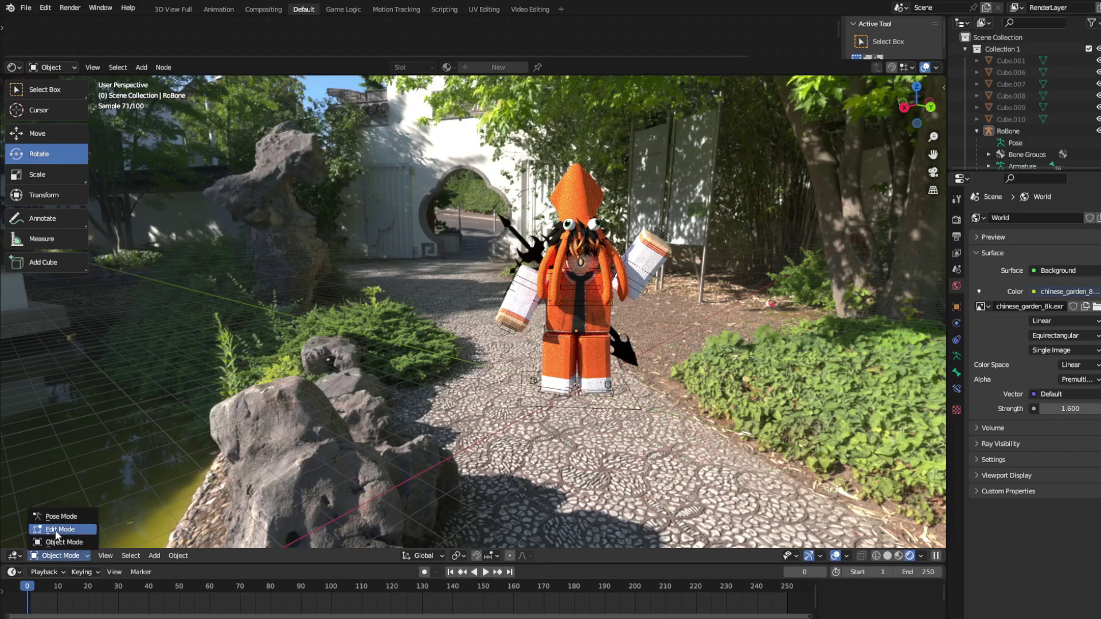
{"action": "left_click", "coordinate": [63, 531]}
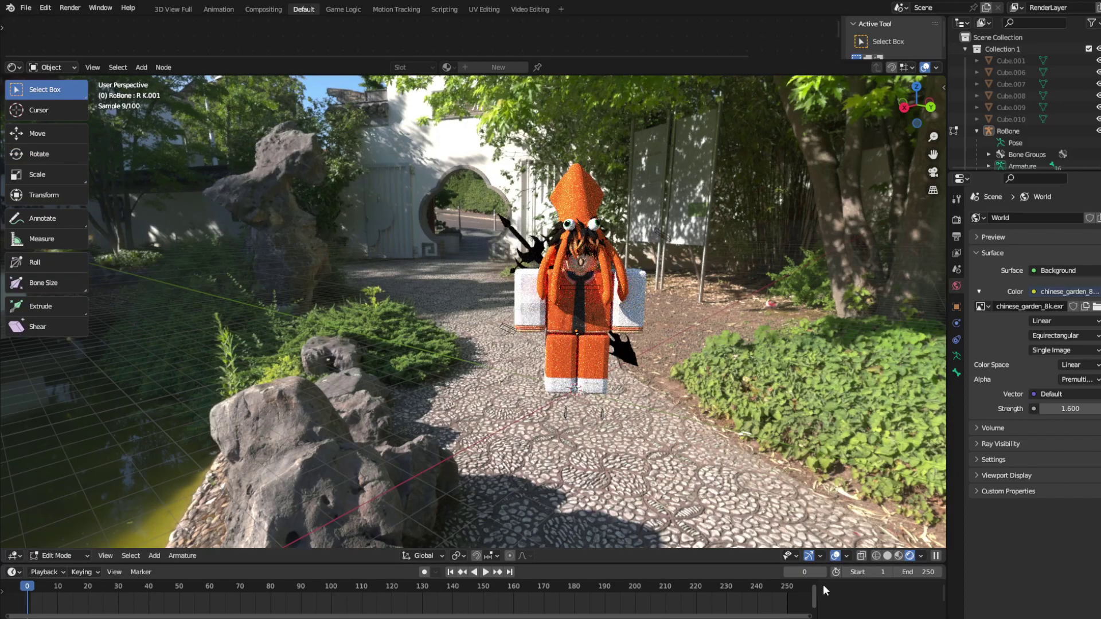
{"action": "left_click", "coordinate": [46, 555]}
{"action": "left_click", "coordinate": [58, 515]}
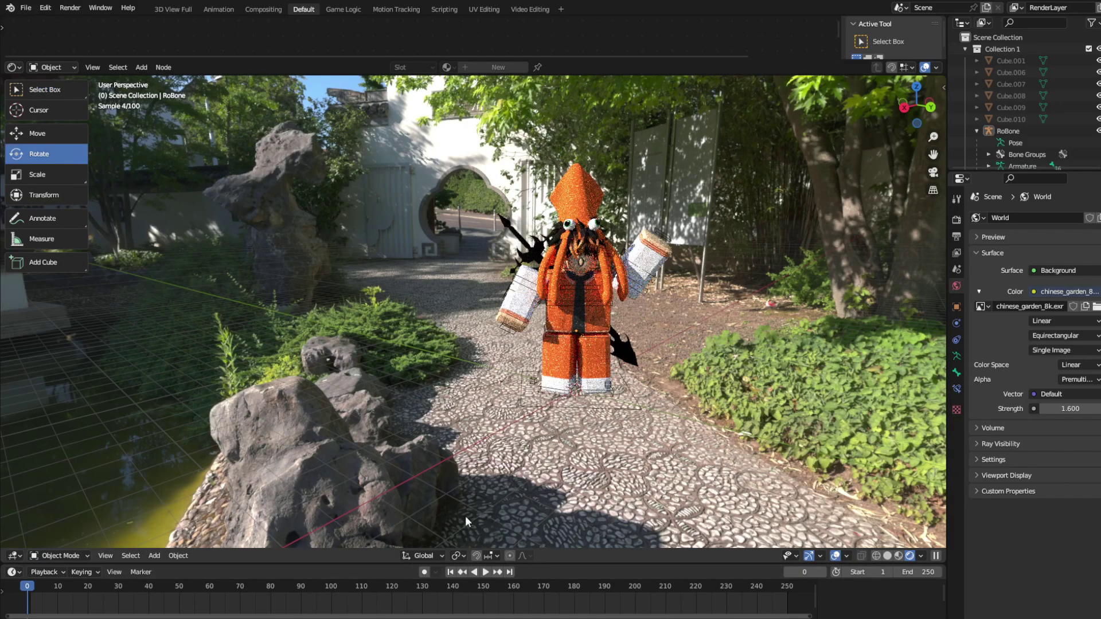
Step: Switch the viewport back to Material Preview shading
{"action": "left_click", "coordinate": [899, 556]}
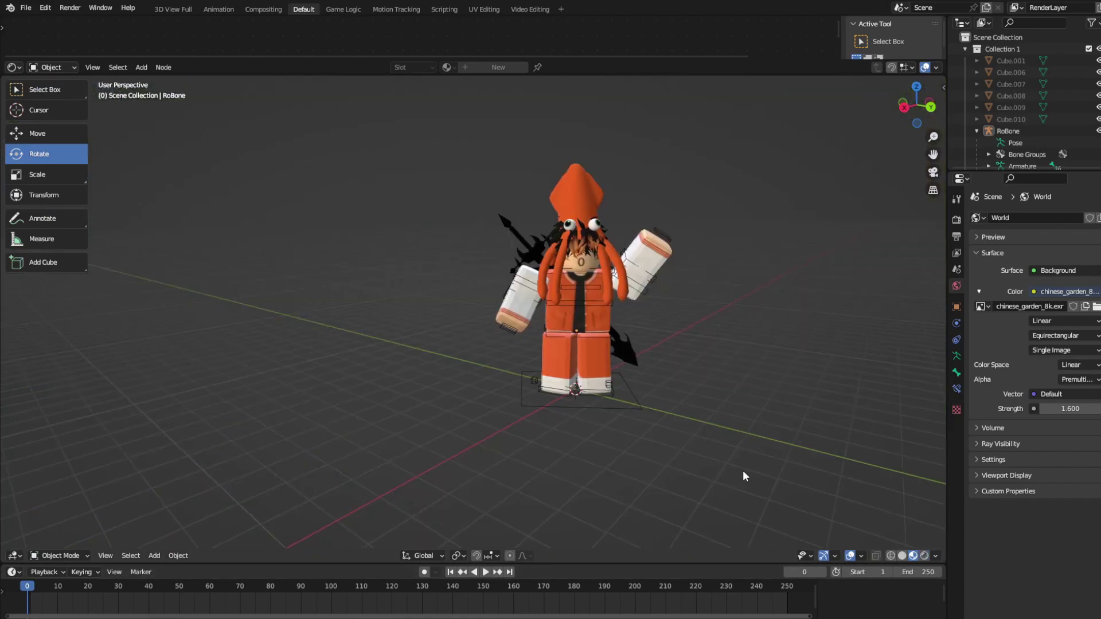
Step: Add a camera to the scene and move it along the X axis away from the avatar's feet
{"action": "middle_click_drag", "start_coordinate": [761, 472], "coordinate": [573, 484]}
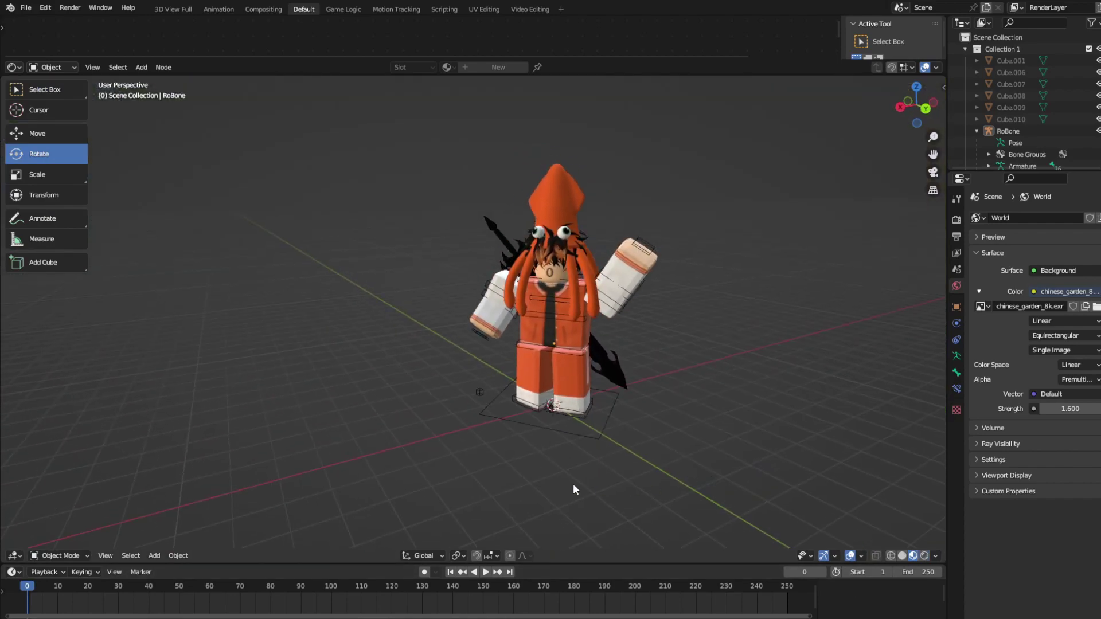
{"action": "left_click", "coordinate": [152, 555]}
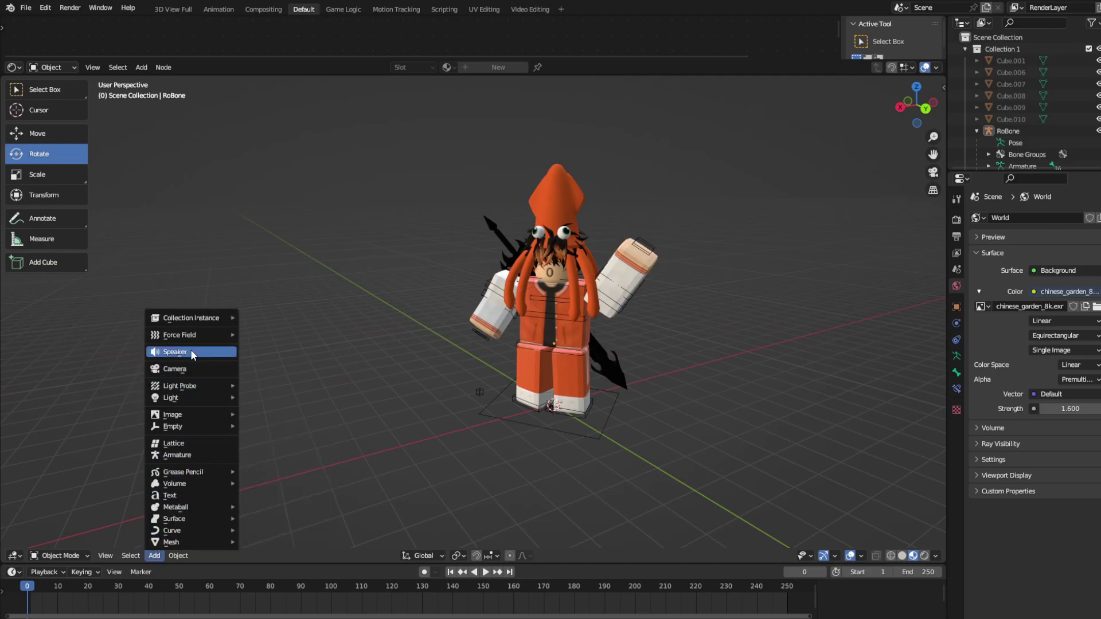
{"action": "left_click", "coordinate": [173, 370]}
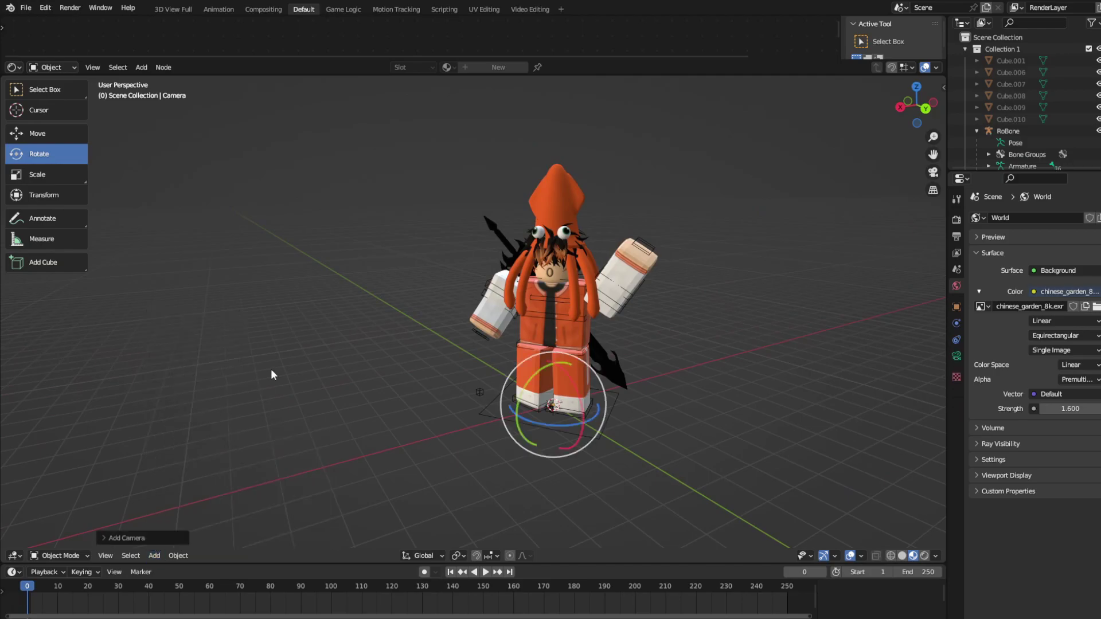
{"action": "left_click", "coordinate": [35, 133]}
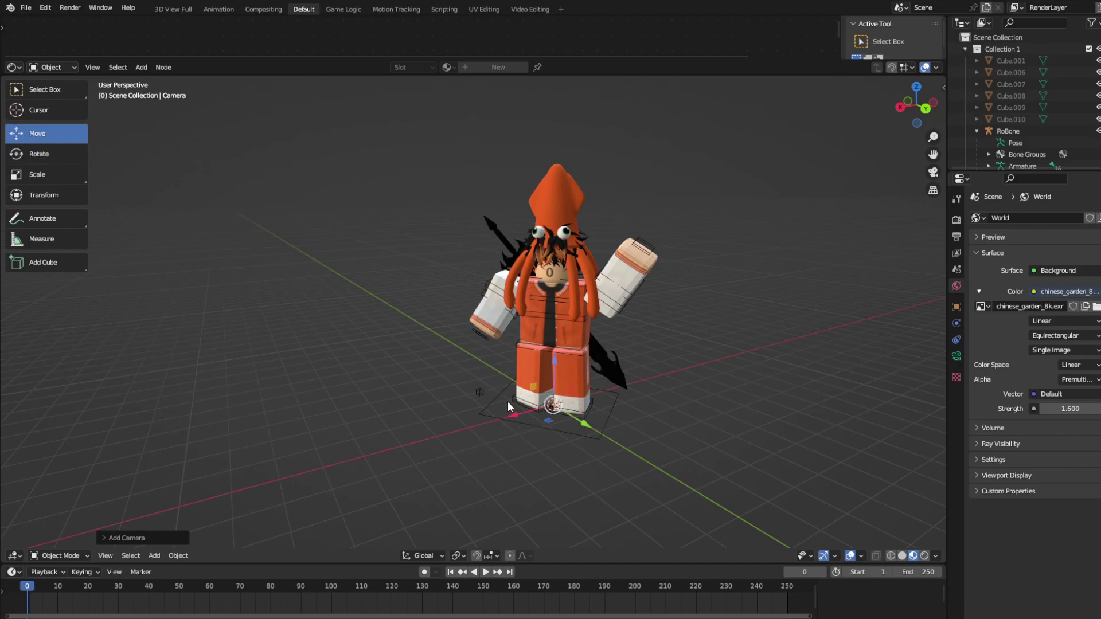
{"action": "left_click_drag", "start_coordinate": [512, 412], "coordinate": [202, 498]}
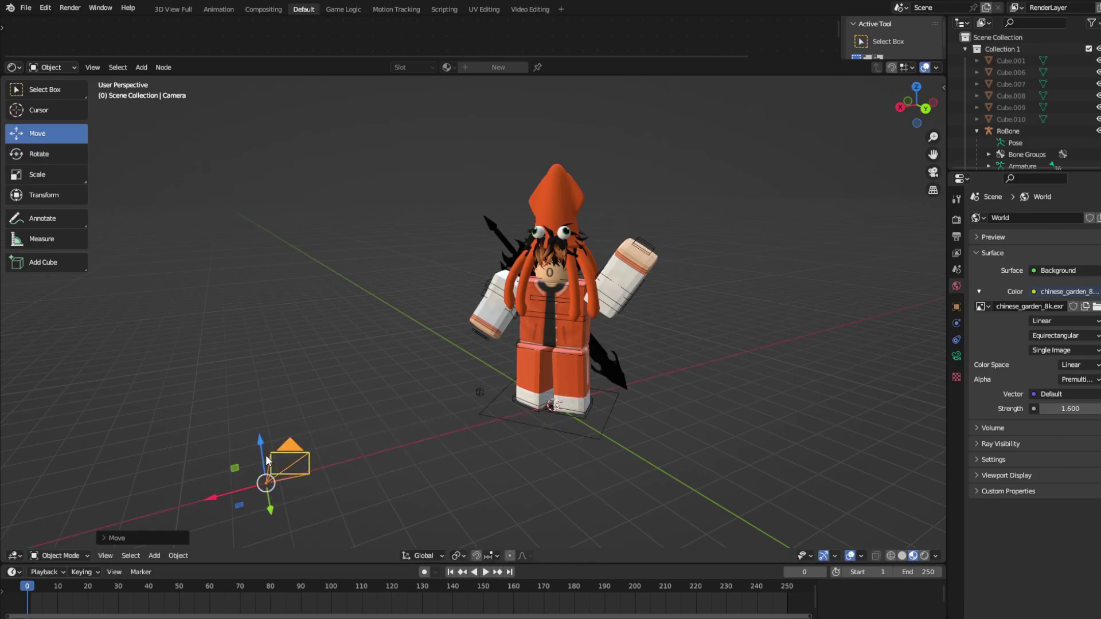
Step: Raise the camera and shift it horizontally so it sits in front of the avatar
{"action": "left_click_drag", "start_coordinate": [267, 456], "coordinate": [221, 138]}
{"action": "middle_click_drag", "start_coordinate": [361, 234], "coordinate": [513, 351]}
{"action": "left_click_drag", "start_coordinate": [512, 351], "coordinate": [54, 442]}
{"action": "middle_click_drag", "start_coordinate": [54, 442], "coordinate": [328, 396]}
{"action": "left_click_drag", "start_coordinate": [222, 252], "coordinate": [298, 238]}
{"action": "mouse_move", "coordinate": [343, 302]}
{"action": "middle_mouse_down"}
{"action": "mouse_move", "coordinate": [353, 321]}
{"action": "mouse_move", "coordinate": [366, 319]}
{"action": "mouse_move", "coordinate": [359, 310]}
{"action": "middle_mouse_up"}
{"action": "left_click_drag", "start_coordinate": [633, 502], "coordinate": [834, 469]}
{"action": "left_click", "coordinate": [444, 411]}
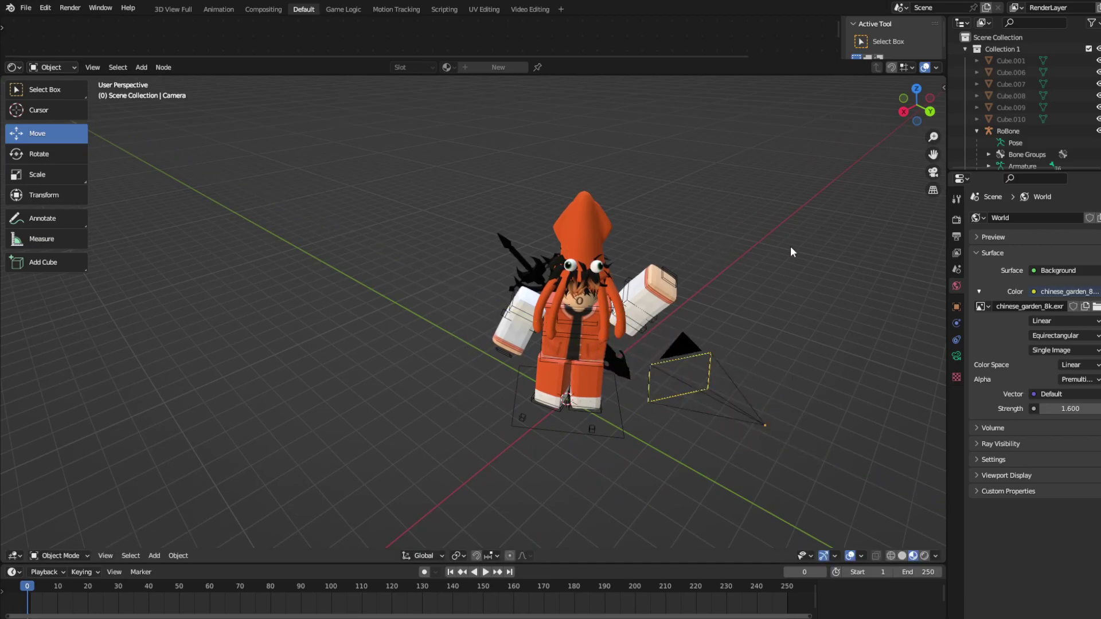
Step: Show the scene in Rendered shading and enable the Transparent film option in the render settings
{"action": "left_click", "coordinate": [925, 556]}
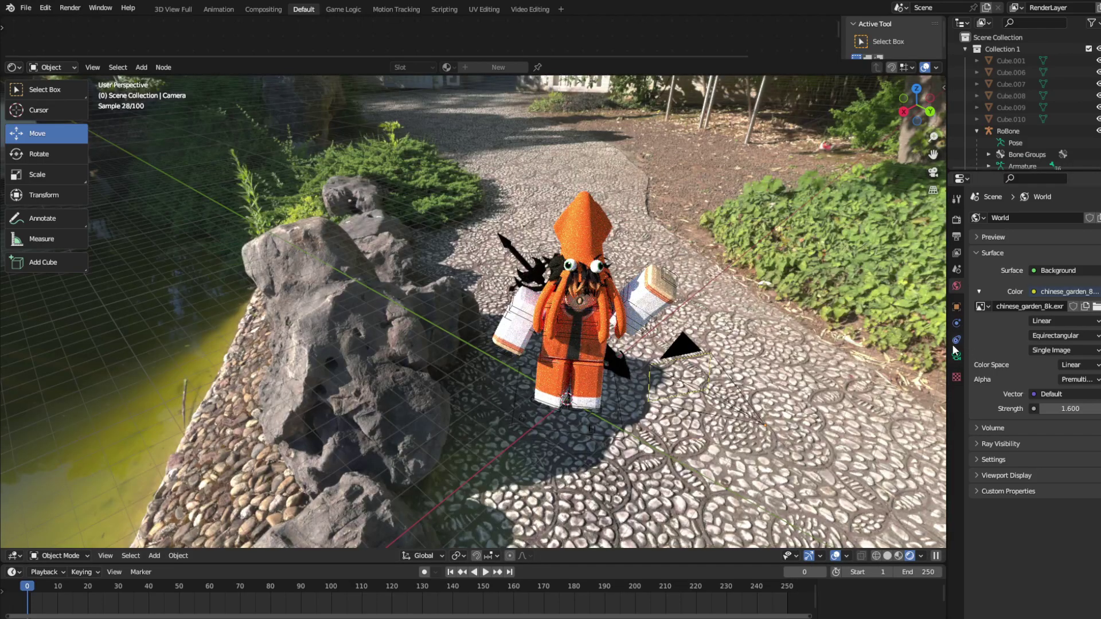
{"action": "left_click", "coordinate": [957, 221]}
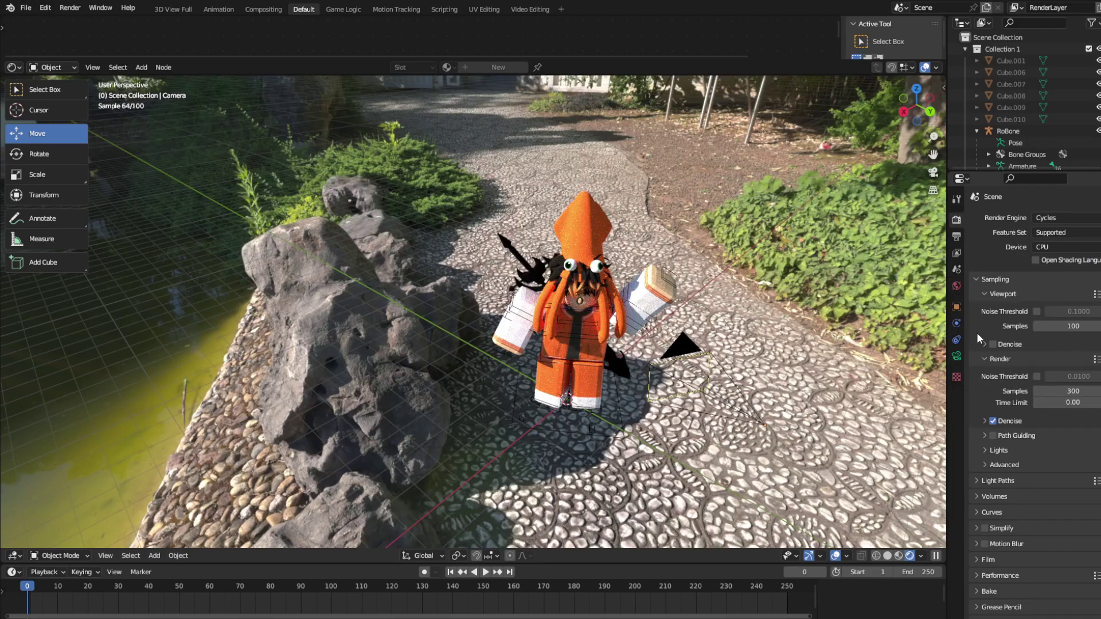
{"action": "scroll", "coordinate": [1021, 549], "scroll_direction": "down", "scroll_amount": 1}
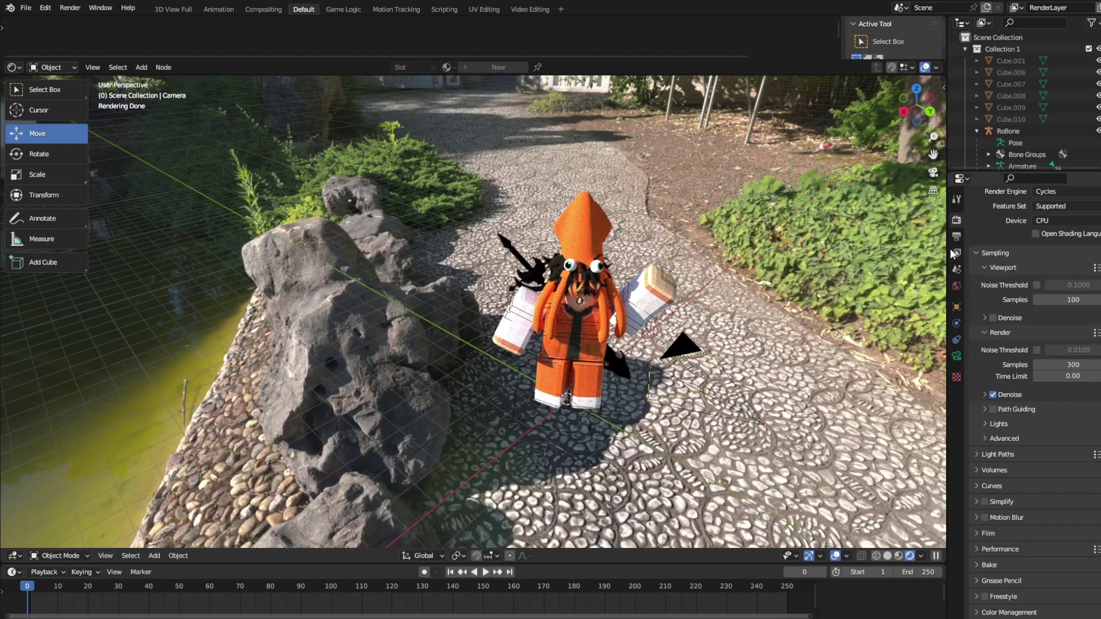
{"action": "left_click", "coordinate": [995, 539]}
{"action": "scroll", "coordinate": [997, 534], "scroll_direction": "down", "scroll_amount": 4}
{"action": "left_click", "coordinate": [992, 524]}
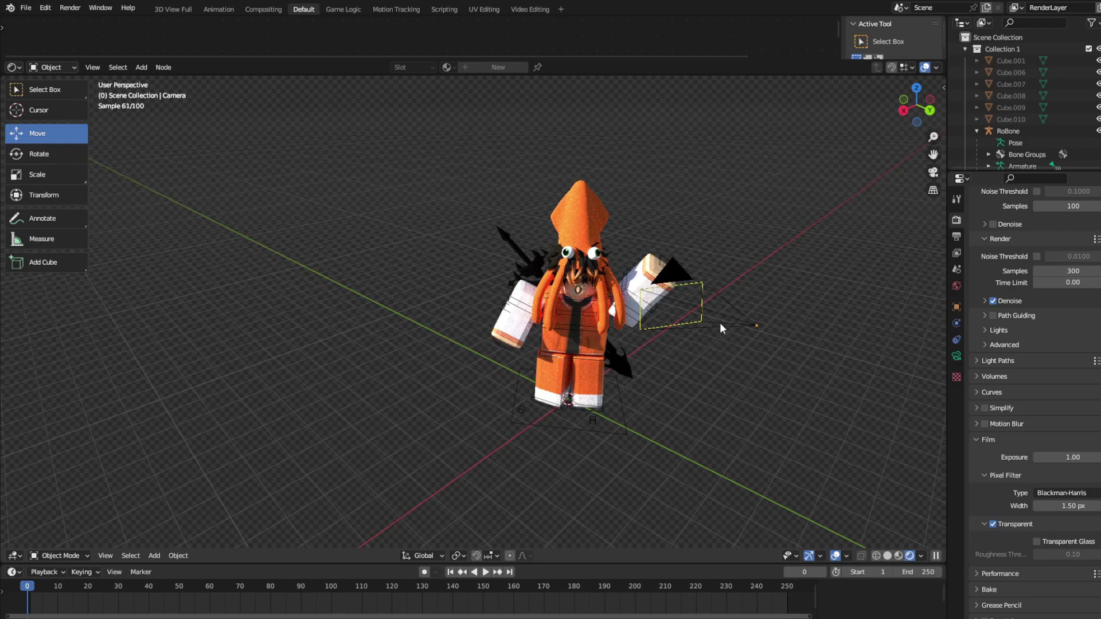
Step: Look through the camera and use walk navigation to back it away, framing the avatar in the right half of the shot
{"action": "left_click", "coordinate": [933, 172]}
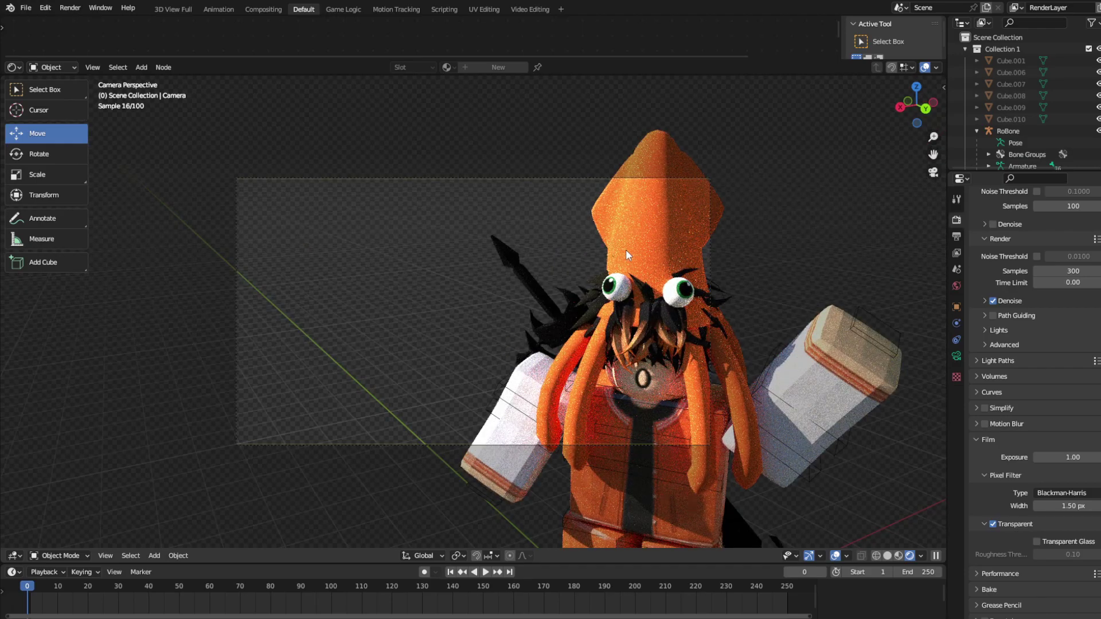
{"action": "key", "text": "shift+grave"}
{"action": "key", "text": "s"}
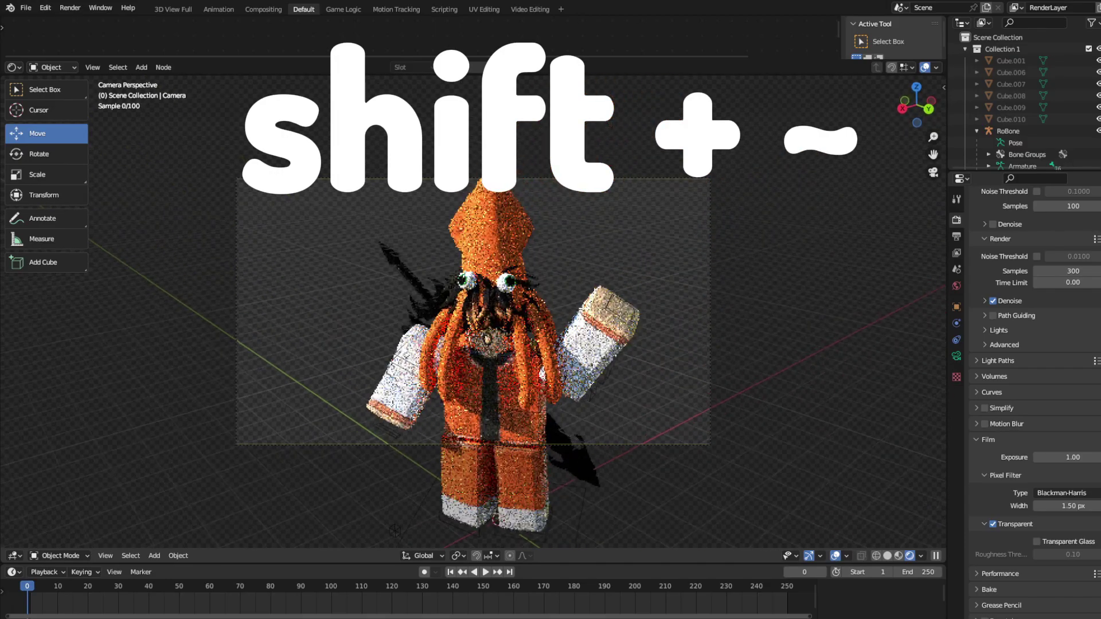
{"action": "key", "text": "w"}
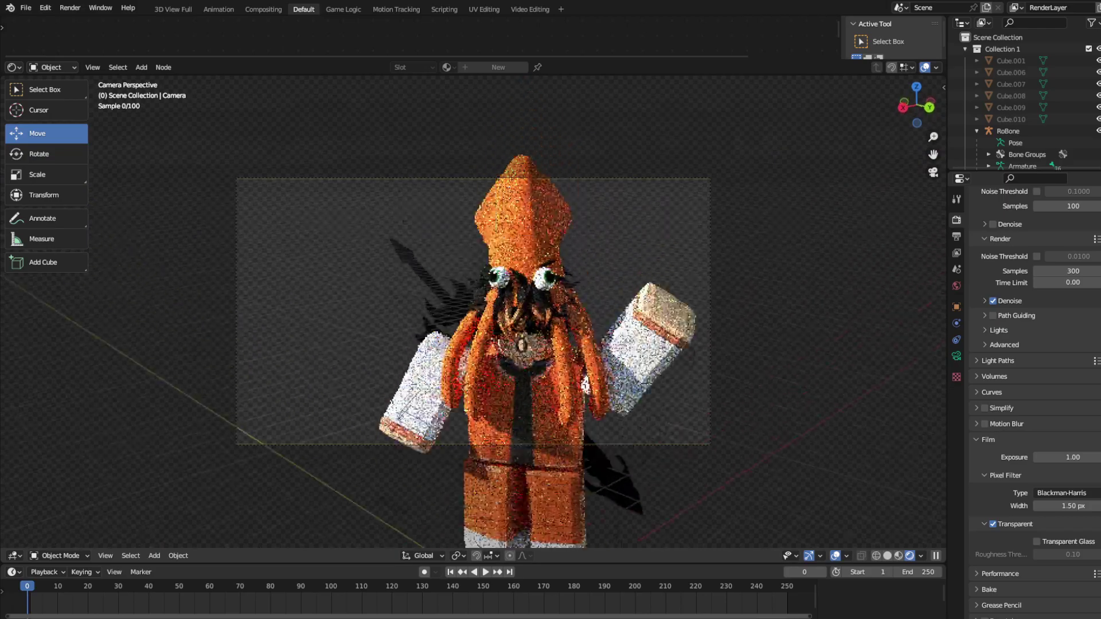
{"action": "key", "text": "s"}
{"action": "key", "text": "w"}
{"action": "key", "text": "s"}
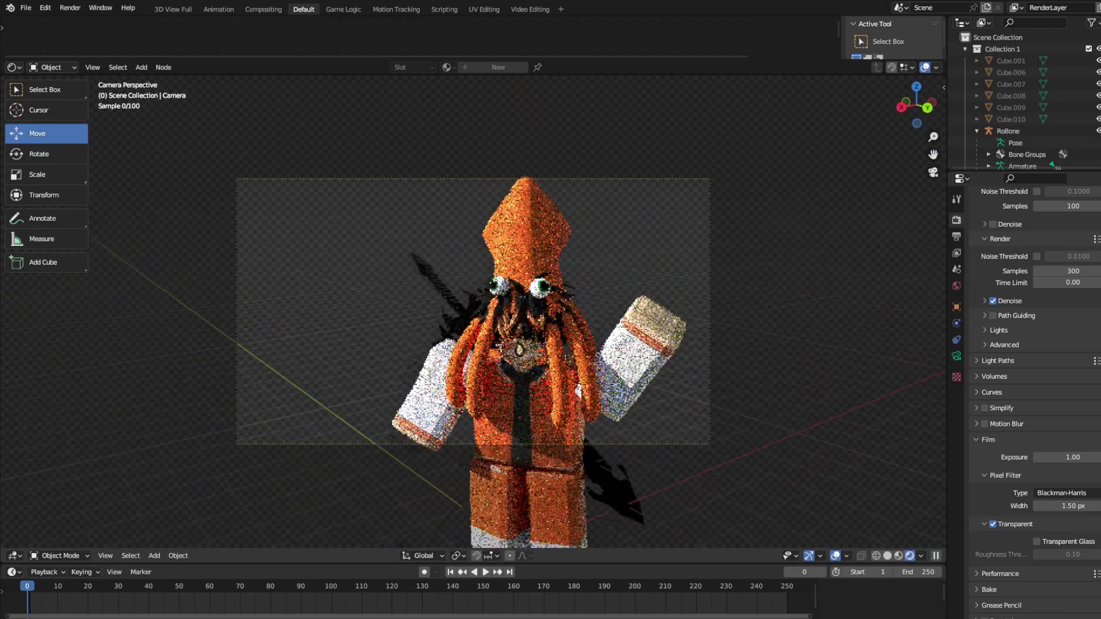
{"action": "key", "text": "w"}
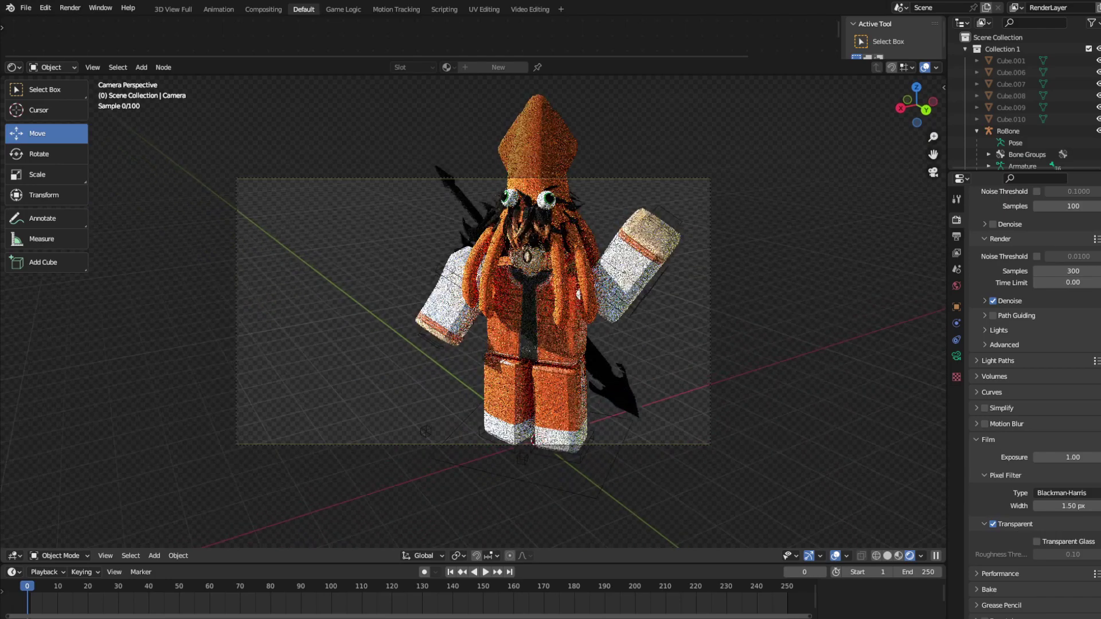
{"action": "key", "text": "s"}
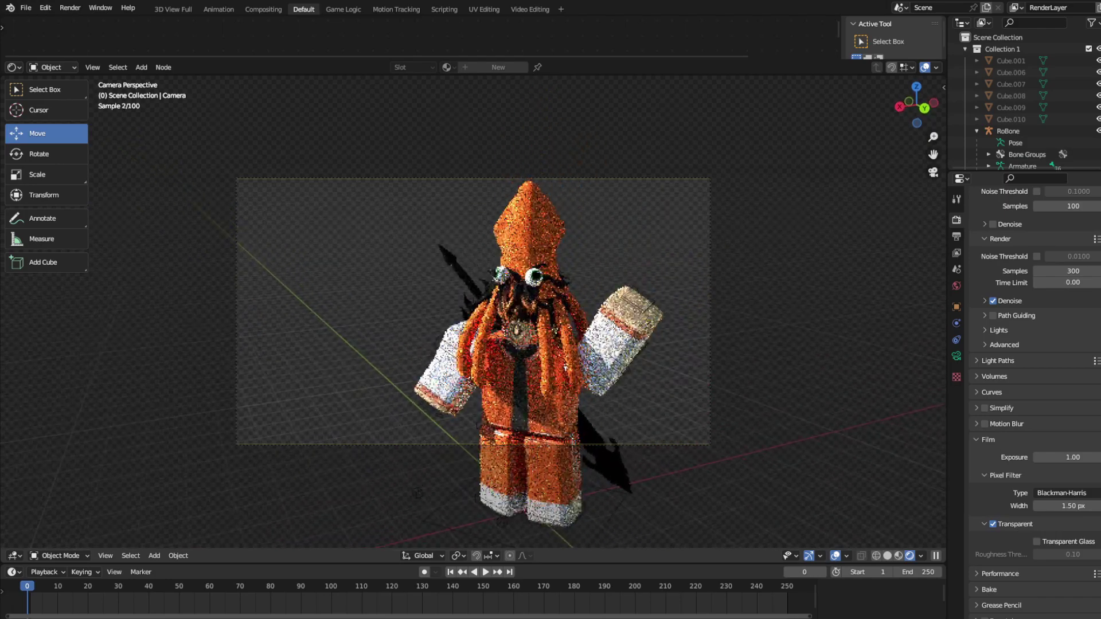
{"action": "key", "text": "d"}
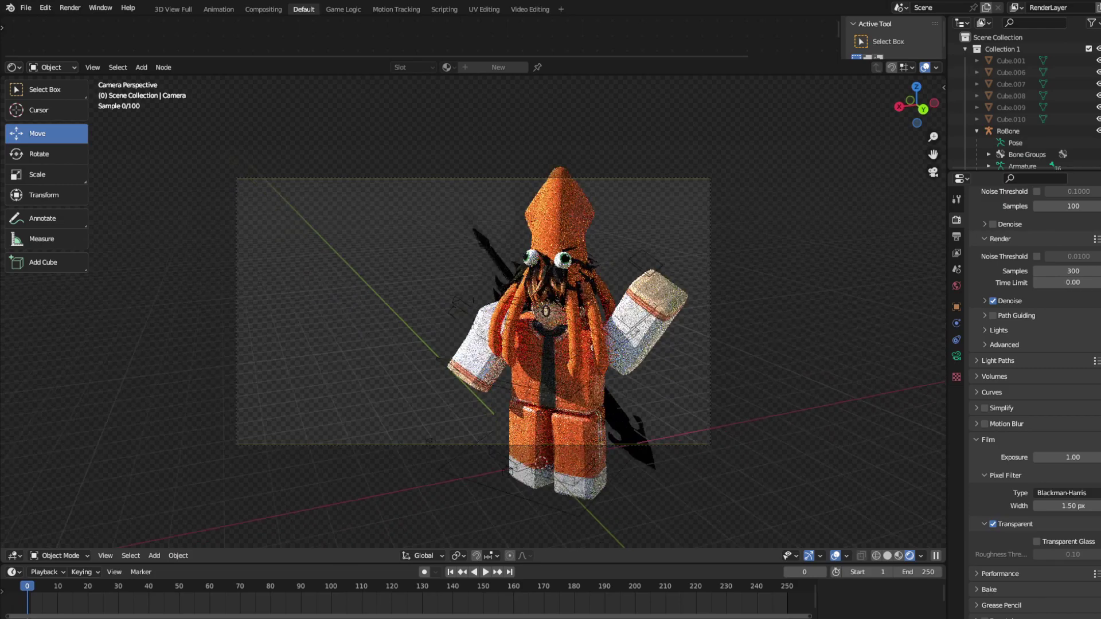
{"action": "key", "text": "s"}
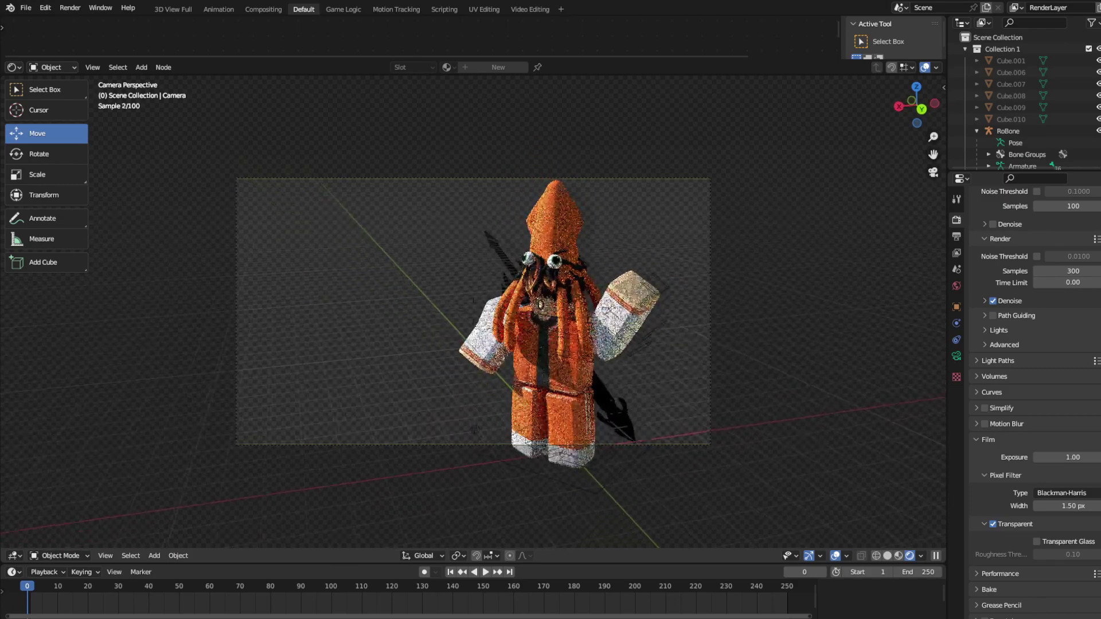
{"action": "key", "text": "w"}
{"action": "key", "text": "a"}
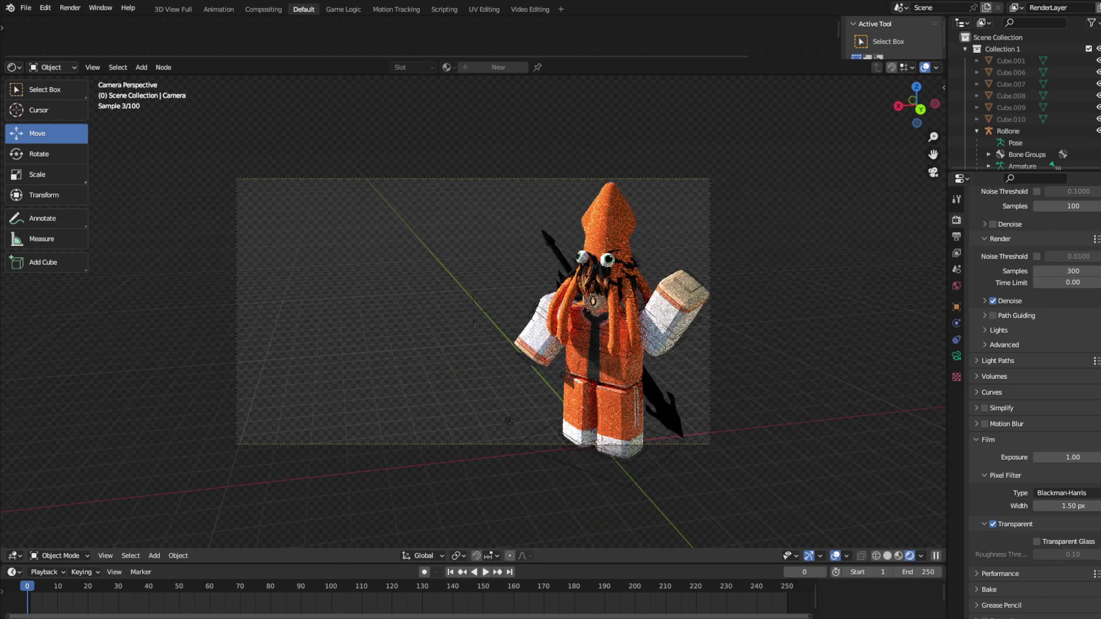
{"action": "key", "text": "d"}
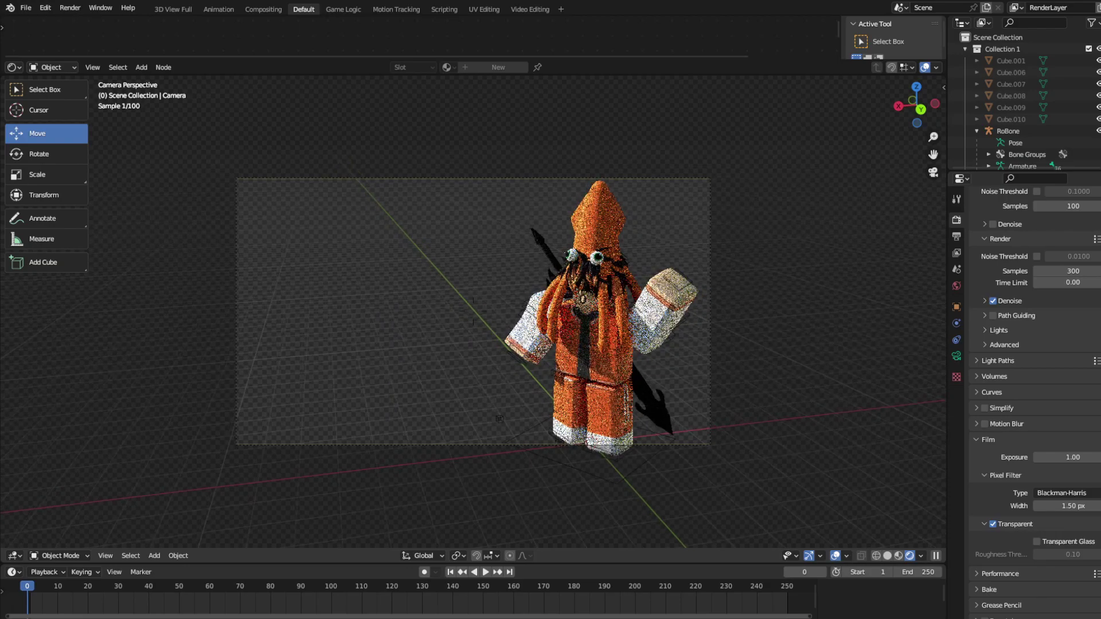
{"action": "key", "text": "a"}
{"action": "left_click", "coordinate": [625, 249]}
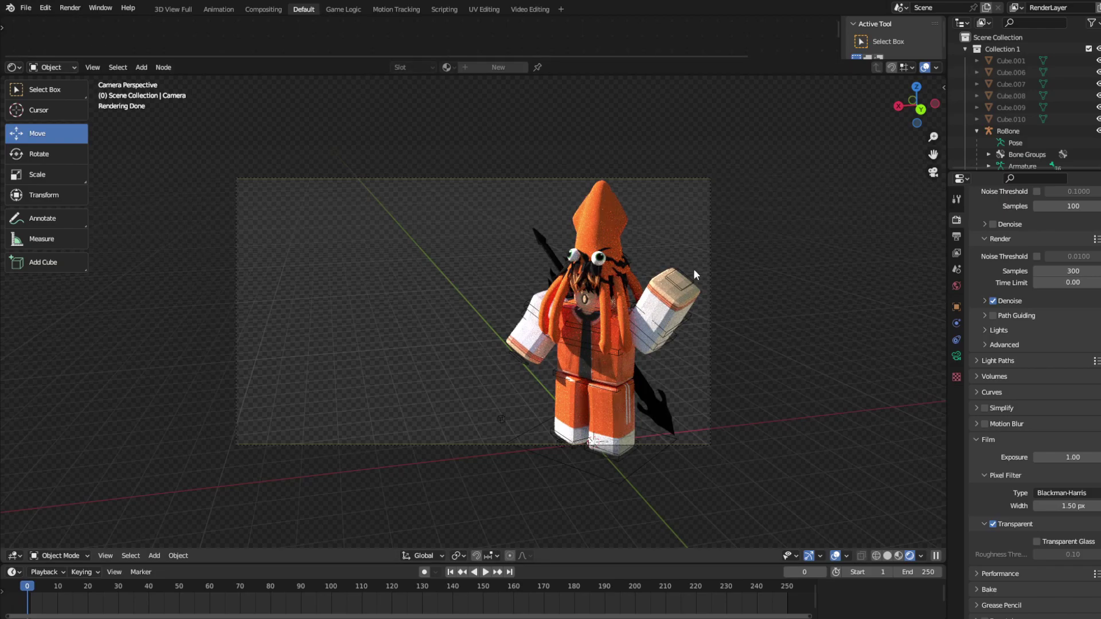
Step: Render the still image from the camera and inspect the avatar in the result
{"action": "left_click", "coordinate": [70, 9]}
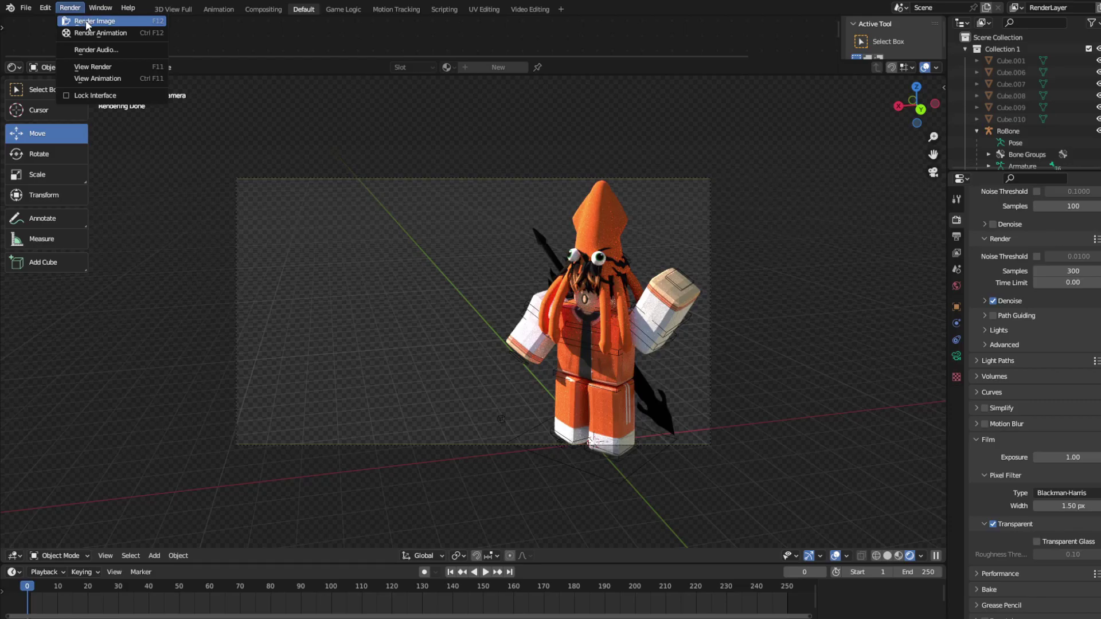
{"action": "left_click", "coordinate": [84, 21]}
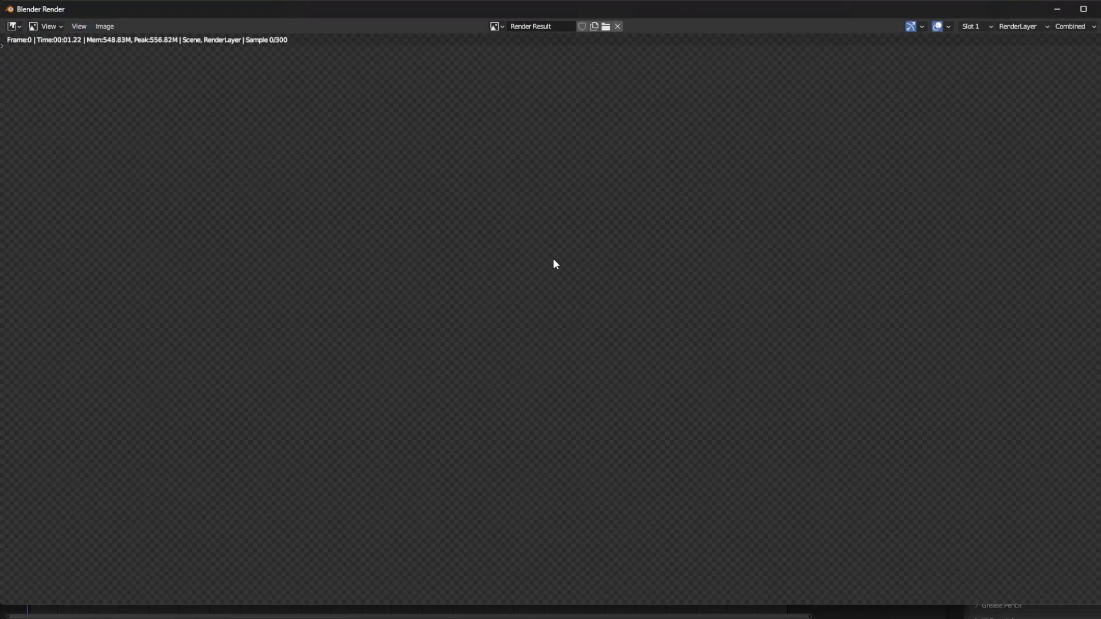
{"action": "scroll", "coordinate": [789, 235], "scroll_direction": "down", "scroll_amount": 3}
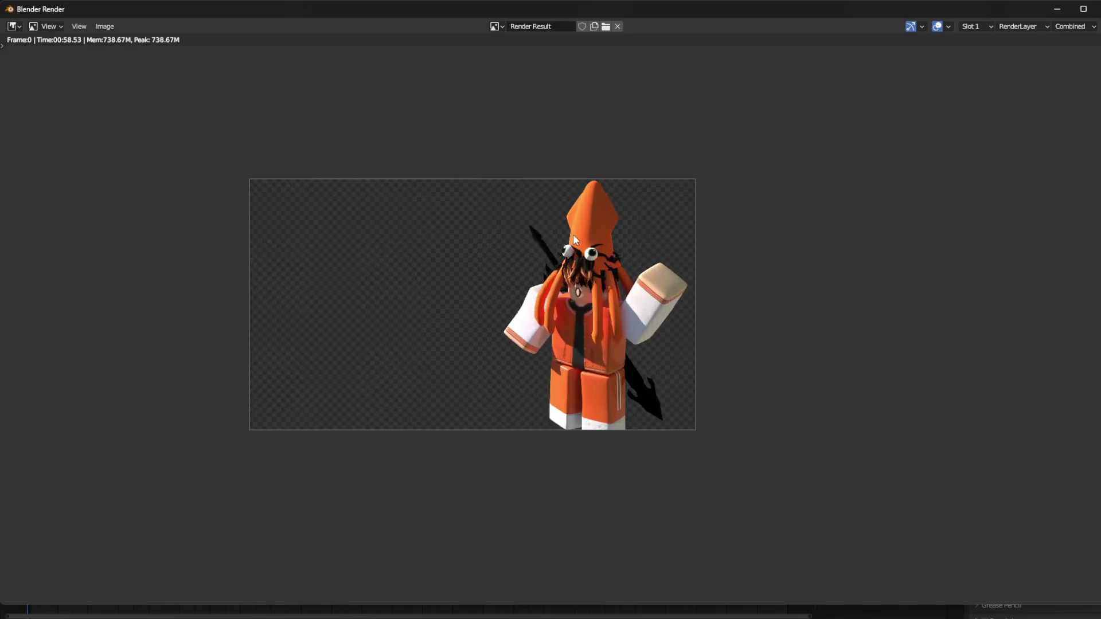
{"action": "scroll", "coordinate": [573, 234], "scroll_direction": "up", "scroll_amount": 4}
{"action": "middle_click_drag", "start_coordinate": [573, 234], "coordinate": [523, 241]}
{"action": "scroll", "coordinate": [541, 237], "scroll_direction": "down", "scroll_amount": 4}
{"action": "middle_click_drag", "start_coordinate": [703, 253], "coordinate": [634, 226]}
{"action": "scroll", "coordinate": [654, 217], "scroll_direction": "up", "scroll_amount": 3}
{"action": "scroll", "coordinate": [664, 224], "scroll_direction": "down", "scroll_amount": 4}
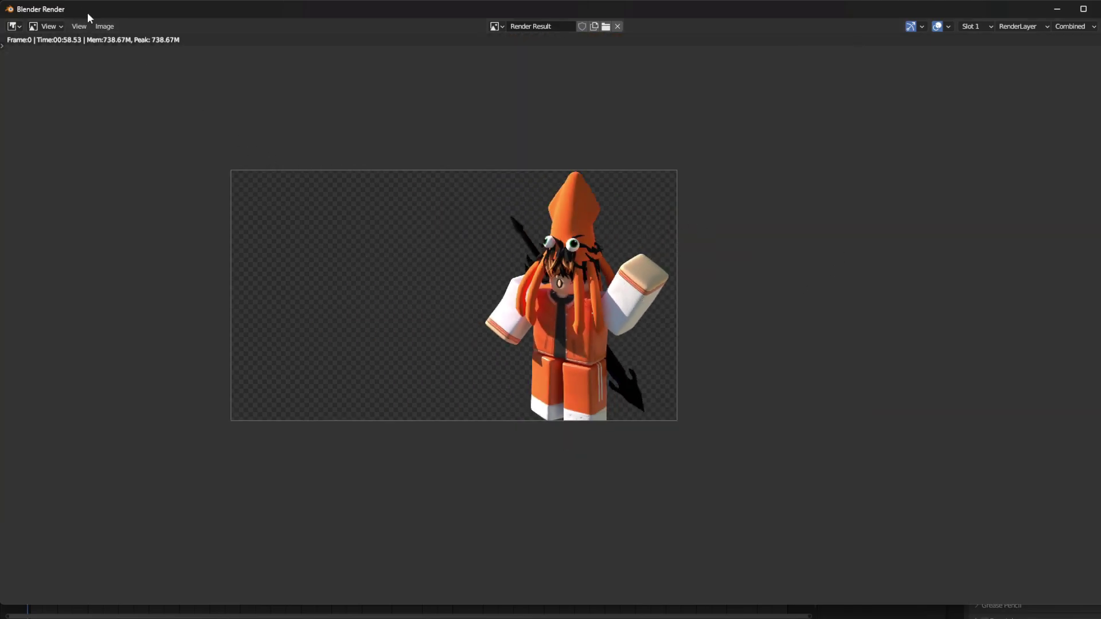
Step: Save the rendered image as gfxyt.png
{"action": "left_click", "coordinate": [104, 28]}
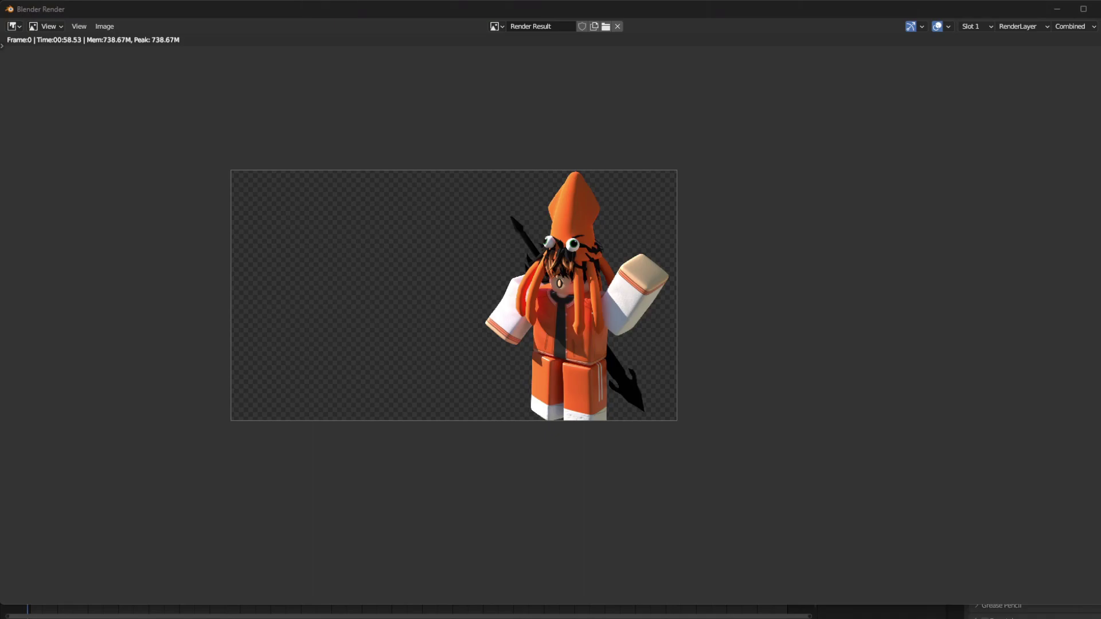
Step: Switch to File Explorer, open the saved gfxyt.png in the photo viewer and examine the avatar up close
{"action": "left_click_drag", "start_coordinate": [0, 230], "coordinate": [418, 192]}
{"action": "left_click", "coordinate": [218, 344]}
{"action": "left_click", "coordinate": [219, 347]}
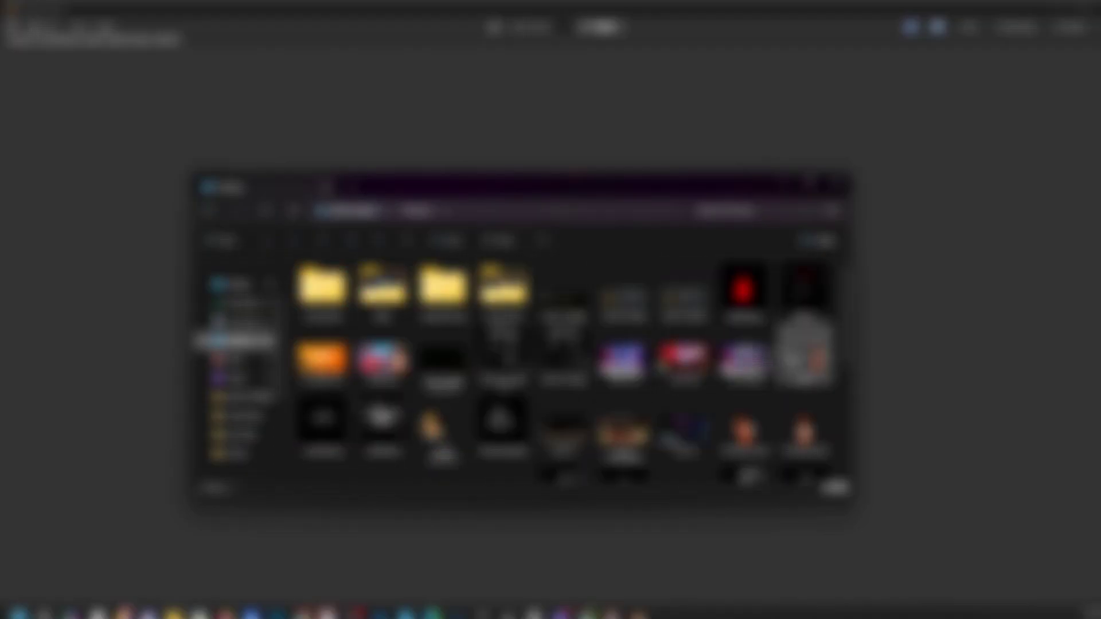
{"action": "double_click", "coordinate": [797, 359]}
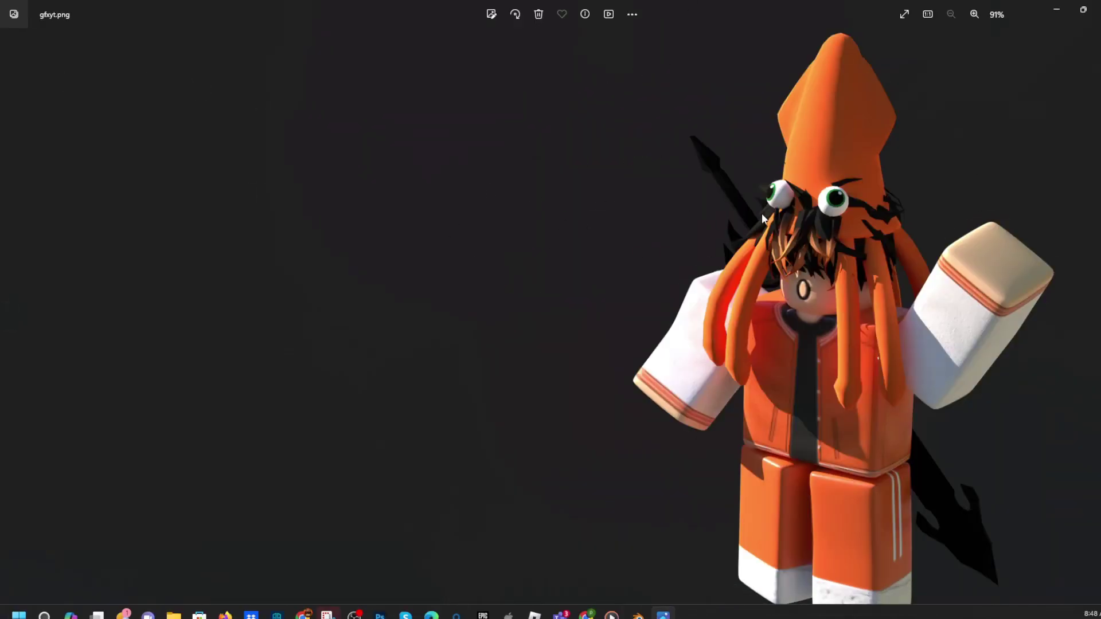
{"action": "scroll", "coordinate": [784, 225], "scroll_direction": "up", "scroll_amount": 5}
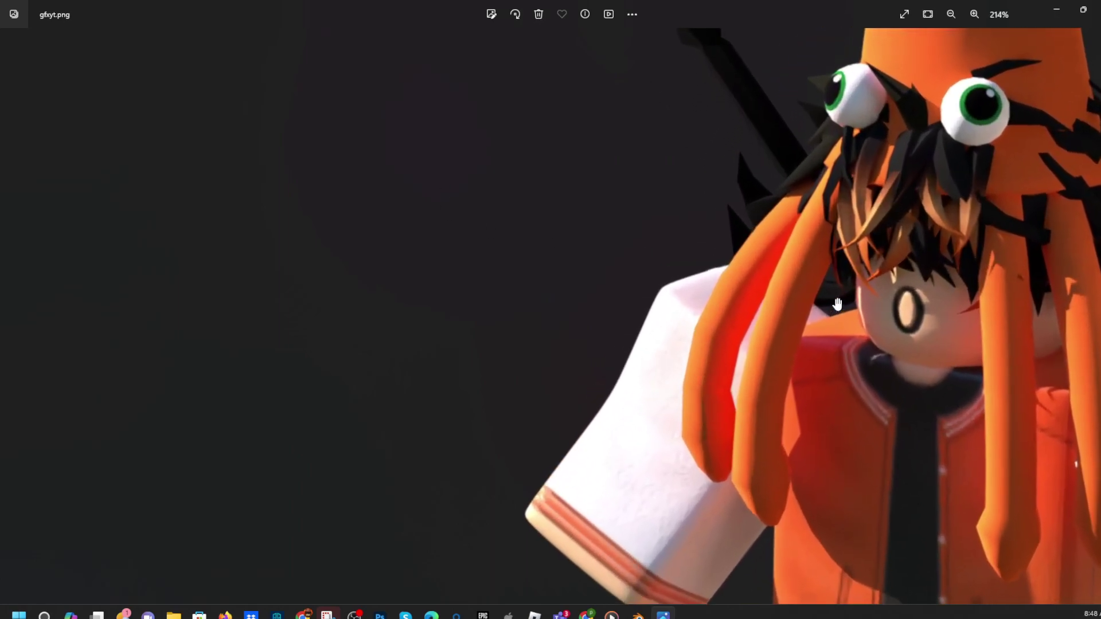
{"action": "scroll", "coordinate": [838, 304], "scroll_direction": "down", "scroll_amount": 5}
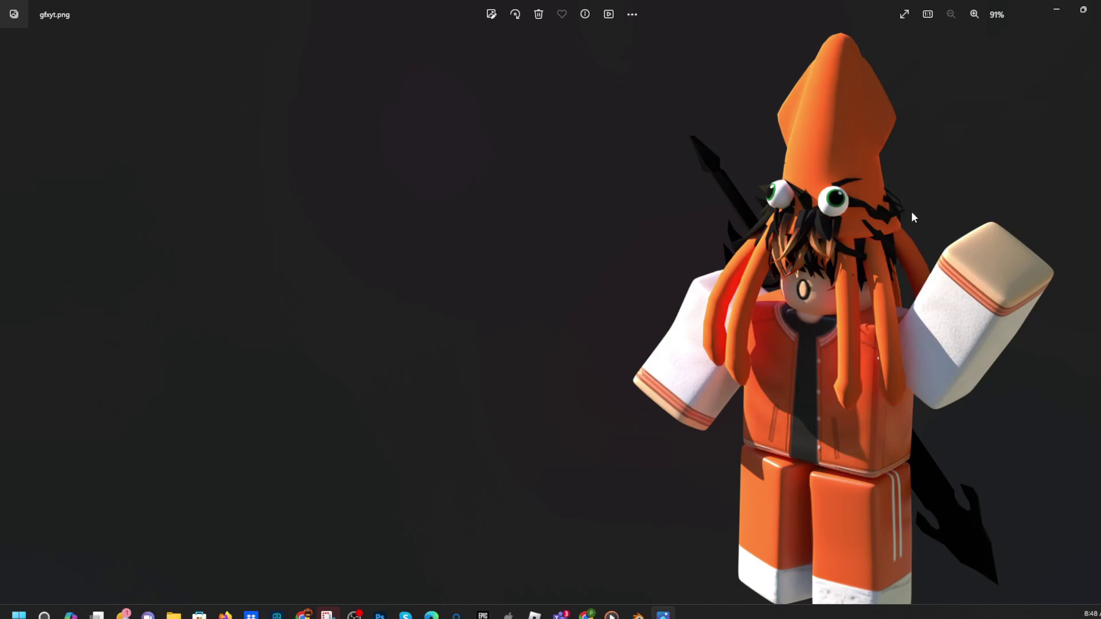
{"action": "scroll", "coordinate": [868, 239], "scroll_direction": "up", "scroll_amount": 3}
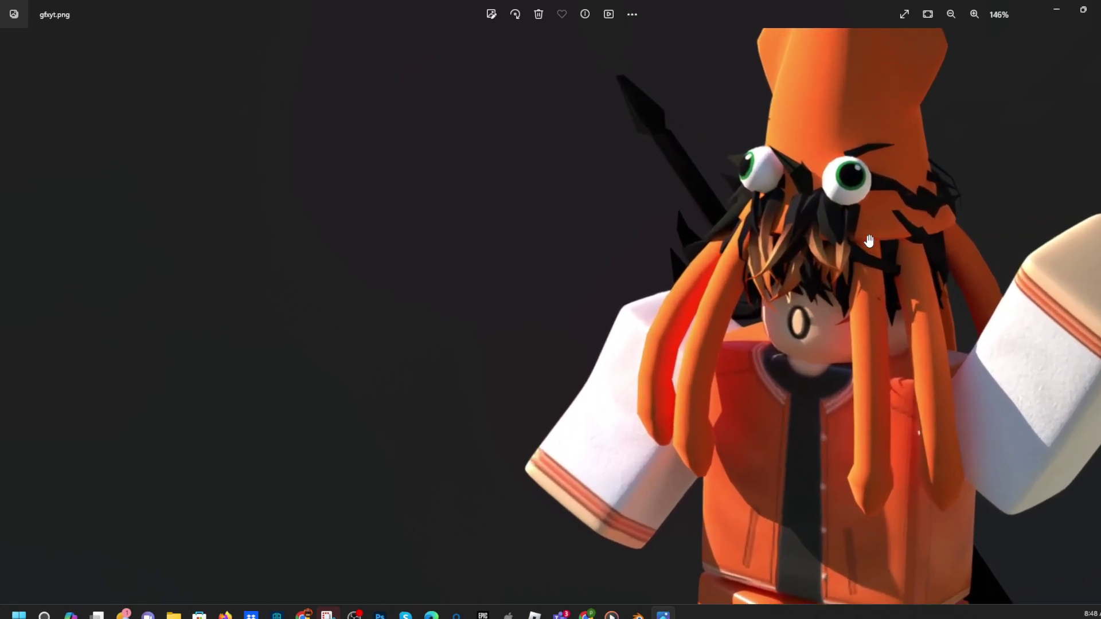
{"action": "scroll", "coordinate": [852, 235], "scroll_direction": "down", "scroll_amount": 3}
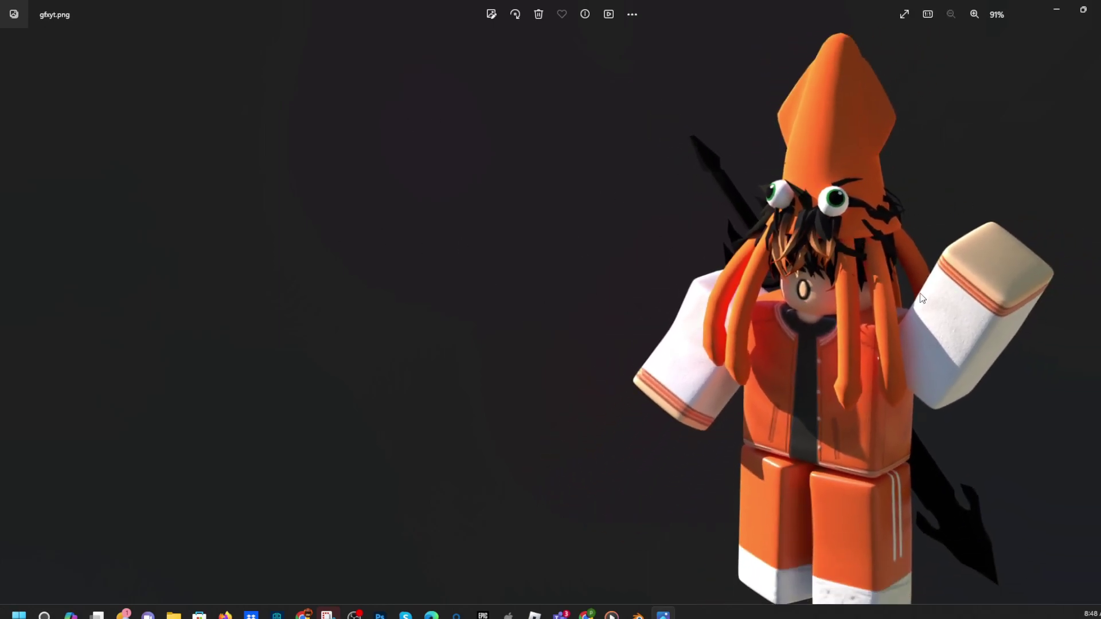